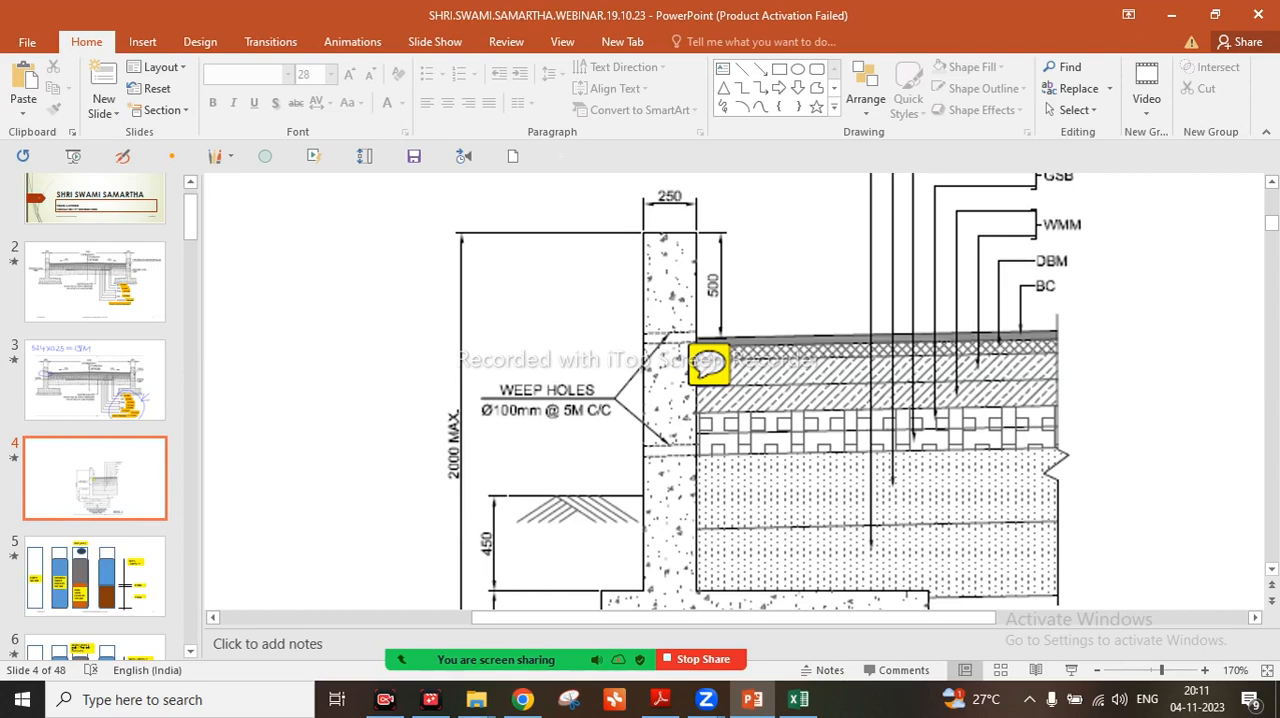
Examine the retaining wall cross-section on slide 4, from the weep holes down to the footing and PCC bed dimensions
{"action": "scroll", "coordinate": [738, 390], "scroll_direction": "down", "scroll_amount": 1}
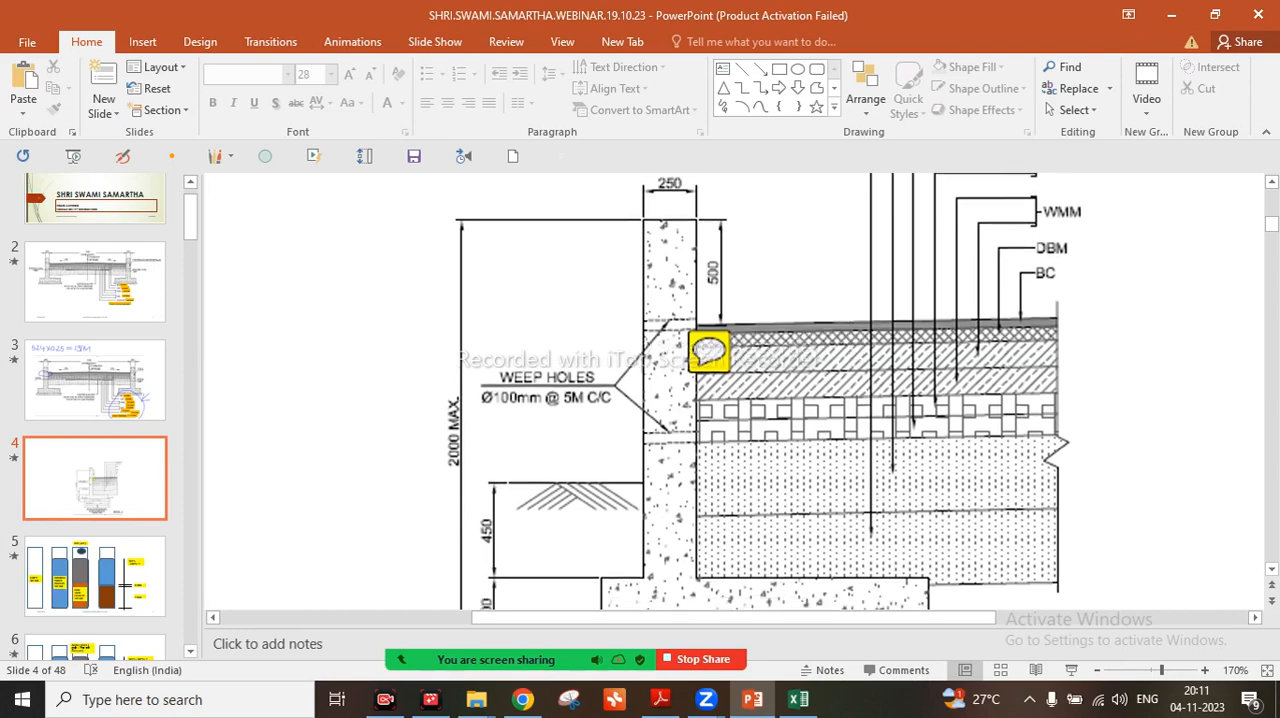
{"action": "scroll", "coordinate": [738, 390], "scroll_direction": "up", "scroll_amount": 1}
{"action": "scroll", "coordinate": [738, 390], "scroll_direction": "down", "scroll_amount": 1}
{"action": "scroll", "coordinate": [738, 390], "scroll_direction": "down", "scroll_amount": 3}
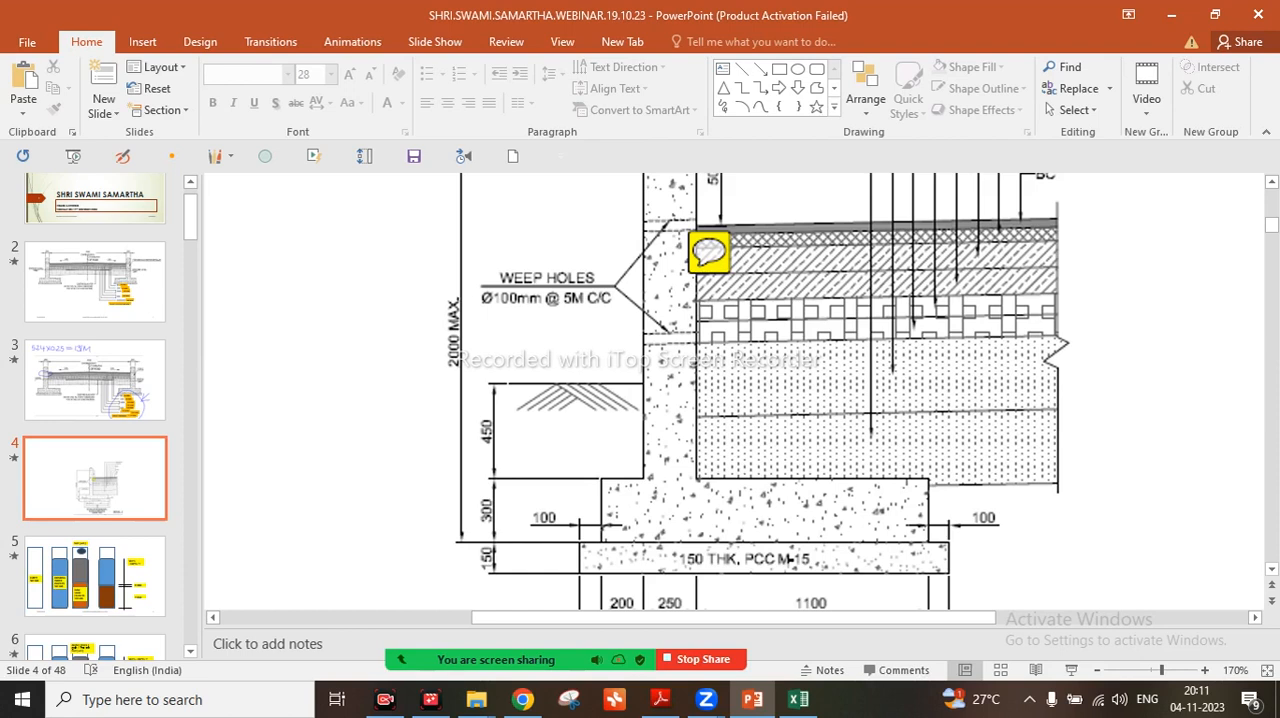
{"action": "scroll", "coordinate": [758, 391], "scroll_direction": "down", "scroll_amount": 1}
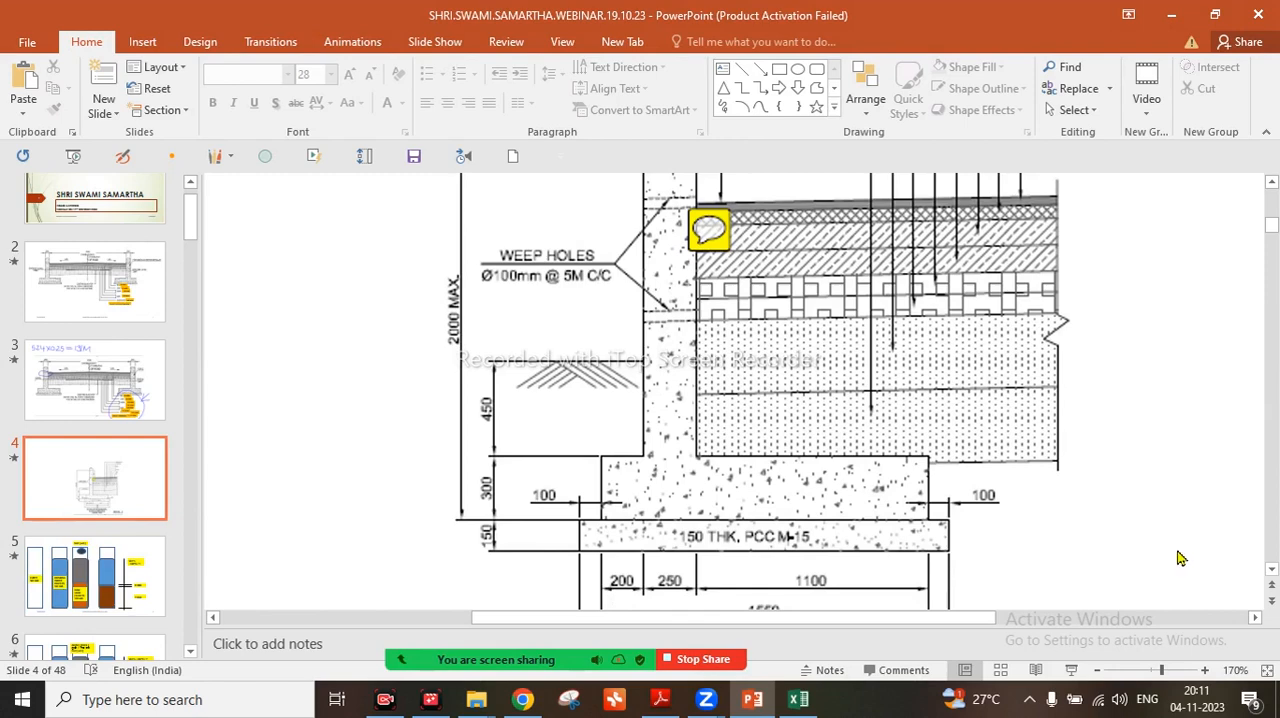
{"action": "scroll", "coordinate": [1180, 558], "scroll_direction": "down", "scroll_amount": 3}
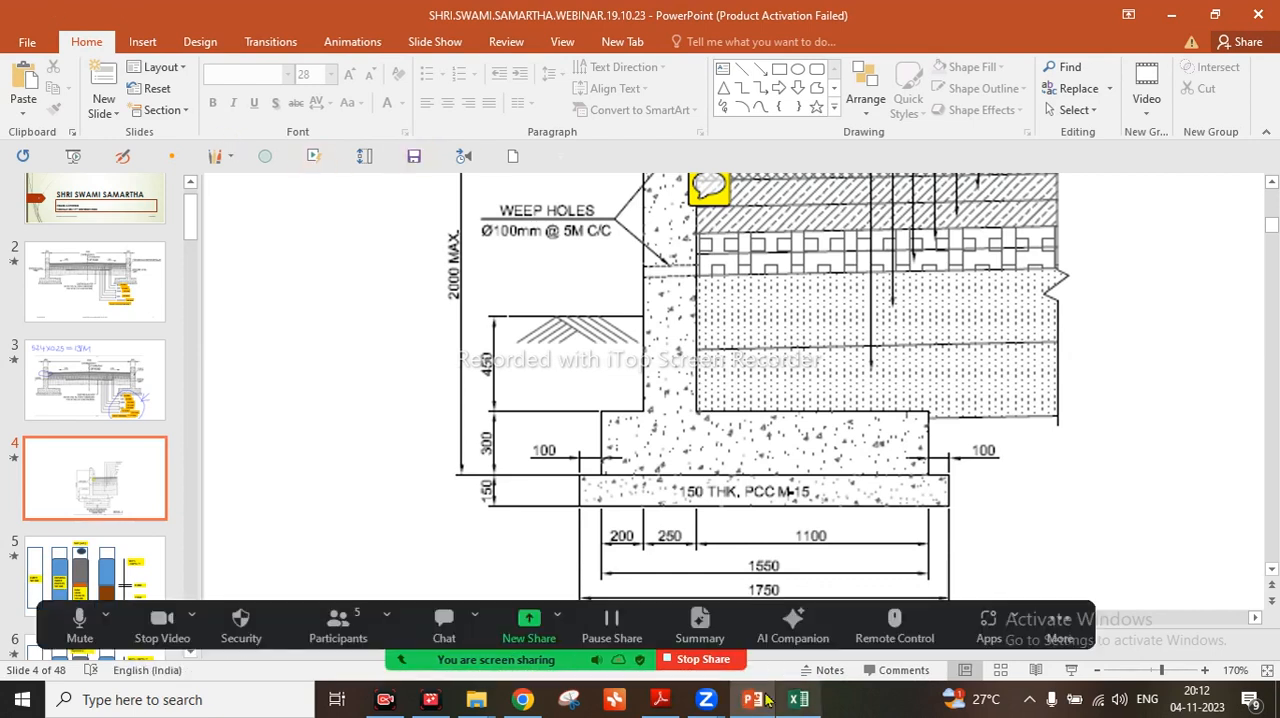
Switch the Zoom screen share to the RB.QUANTITIES Excel workbook
{"action": "left_click", "coordinate": [512, 622]}
{"action": "left_click", "coordinate": [731, 371]}
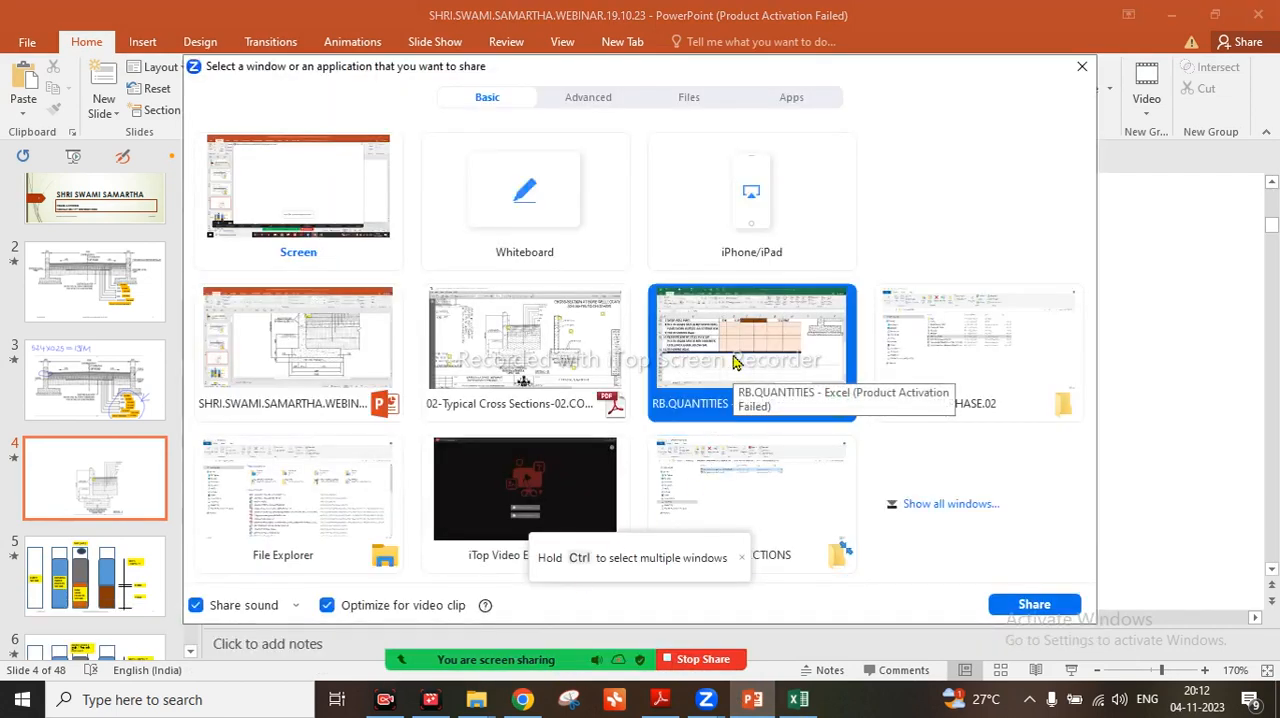
{"action": "left_click", "coordinate": [1003, 606]}
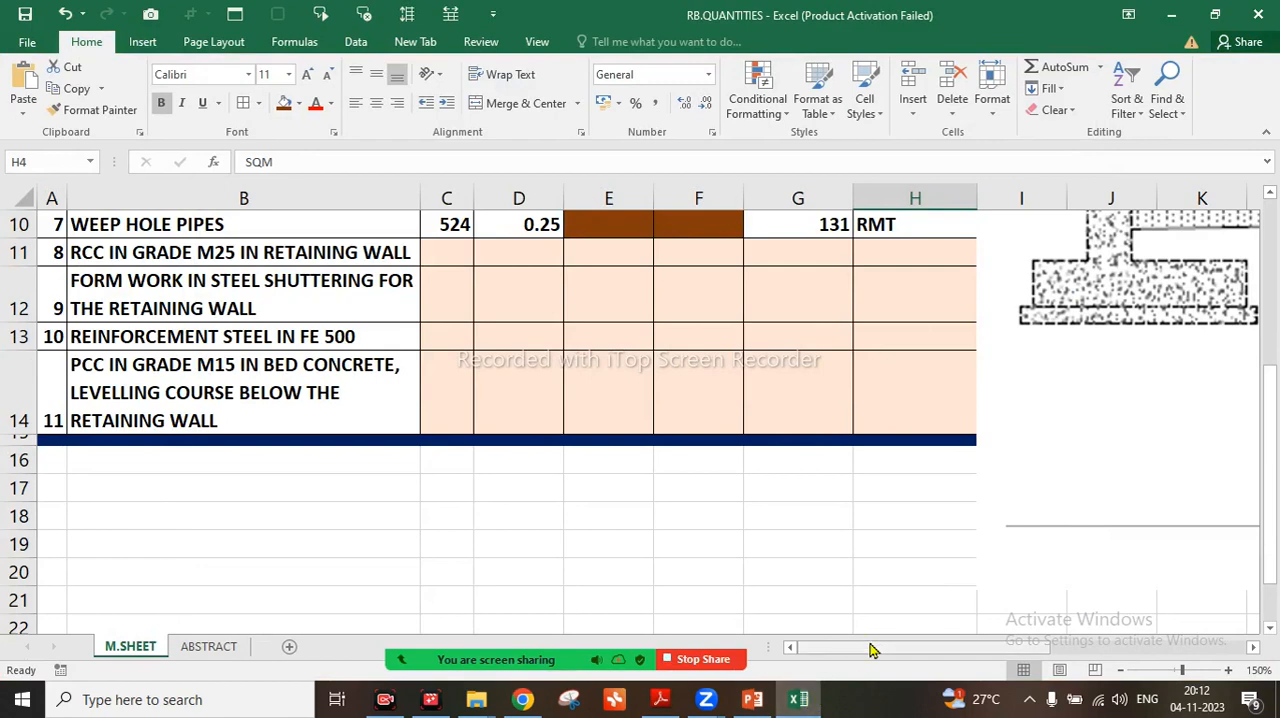
Delete the road cross-section picture with the crust thickness notes beside the quantities table on M.SHEET
{"action": "left_click_drag", "start_coordinate": [870, 643], "coordinate": [1054, 662]}
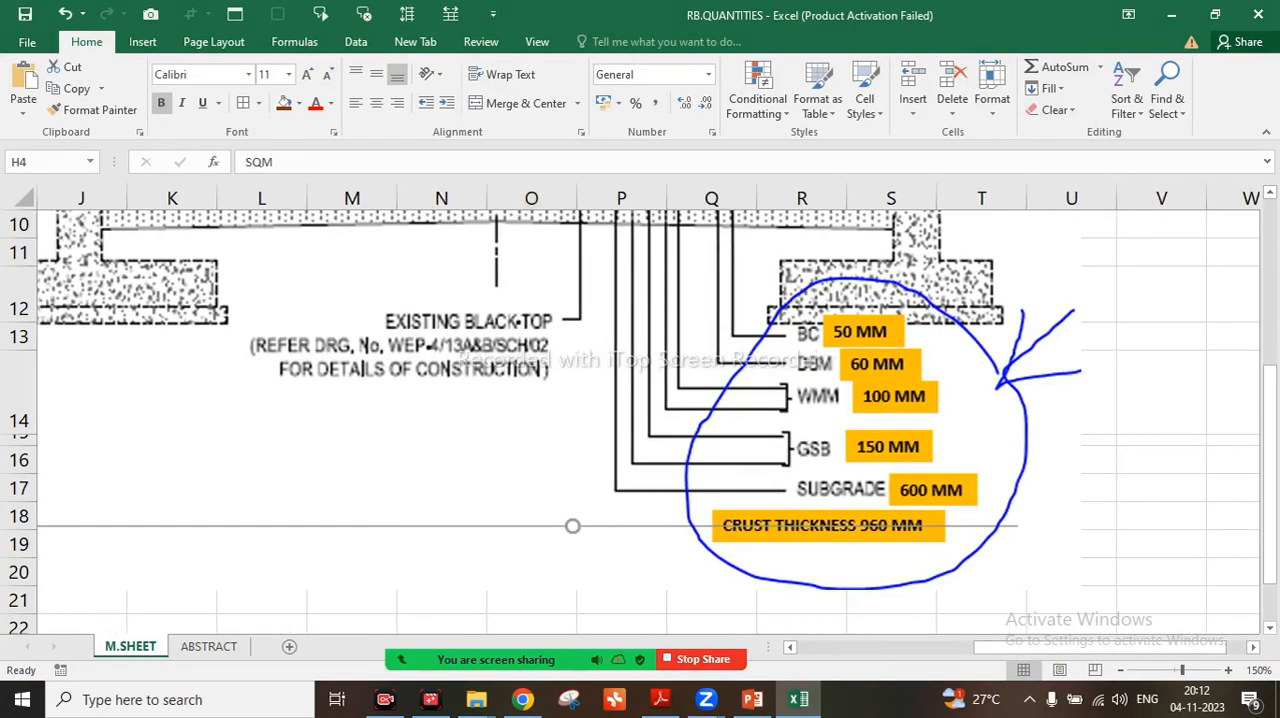
{"action": "left_click", "coordinate": [850, 430]}
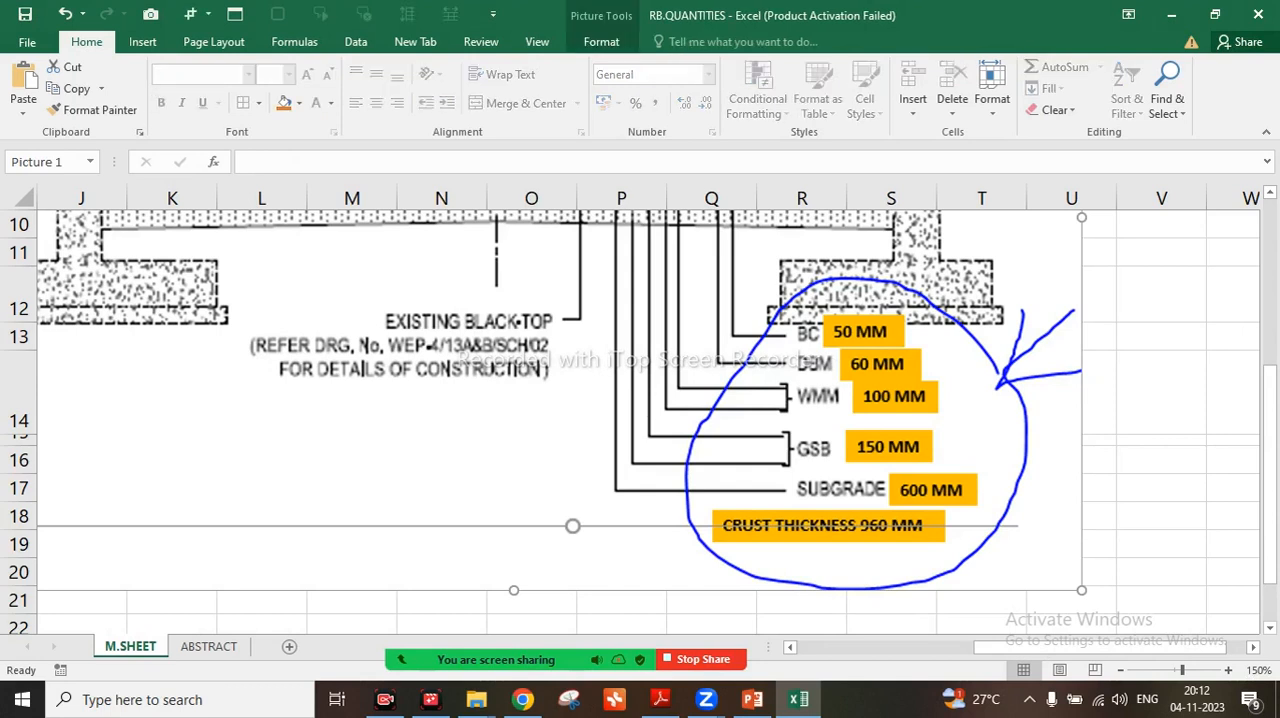
{"action": "key", "text": "Delete"}
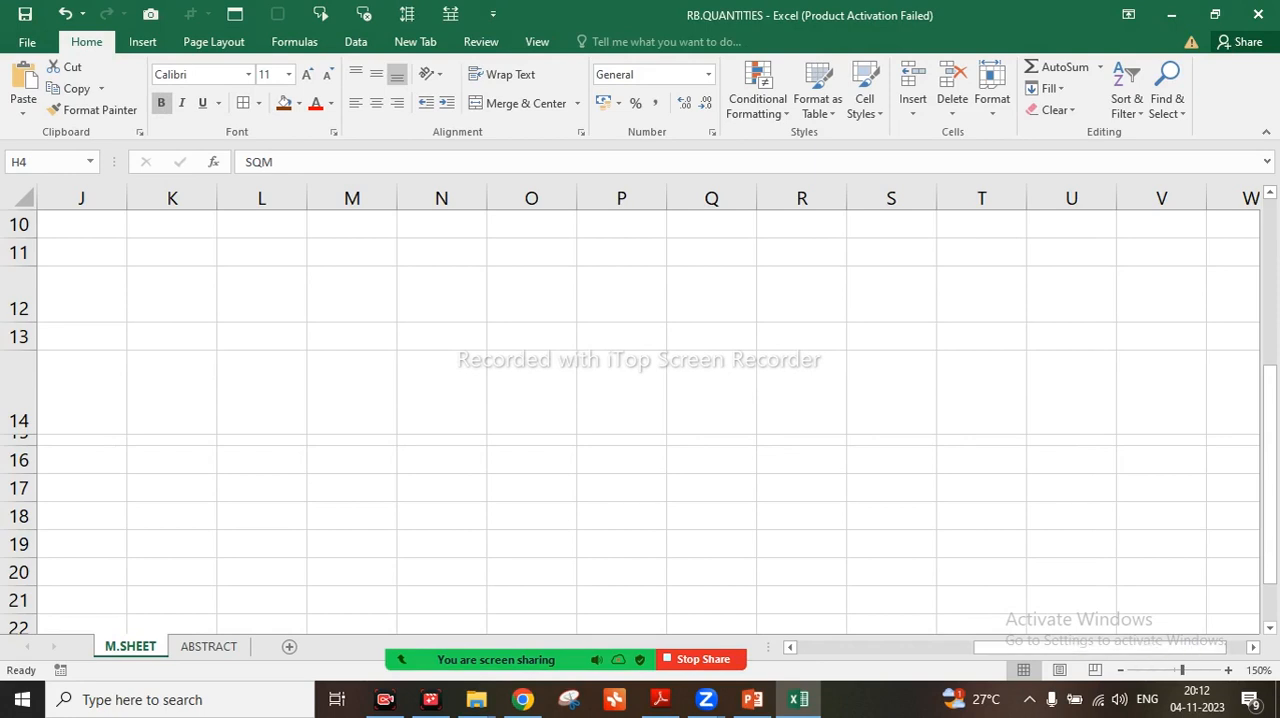
Insert the R.WALL.SECTION picture from the ATI.PHASE.02 folder at cell J1
{"action": "left_click_drag", "start_coordinate": [1215, 650], "coordinate": [1112, 660]}
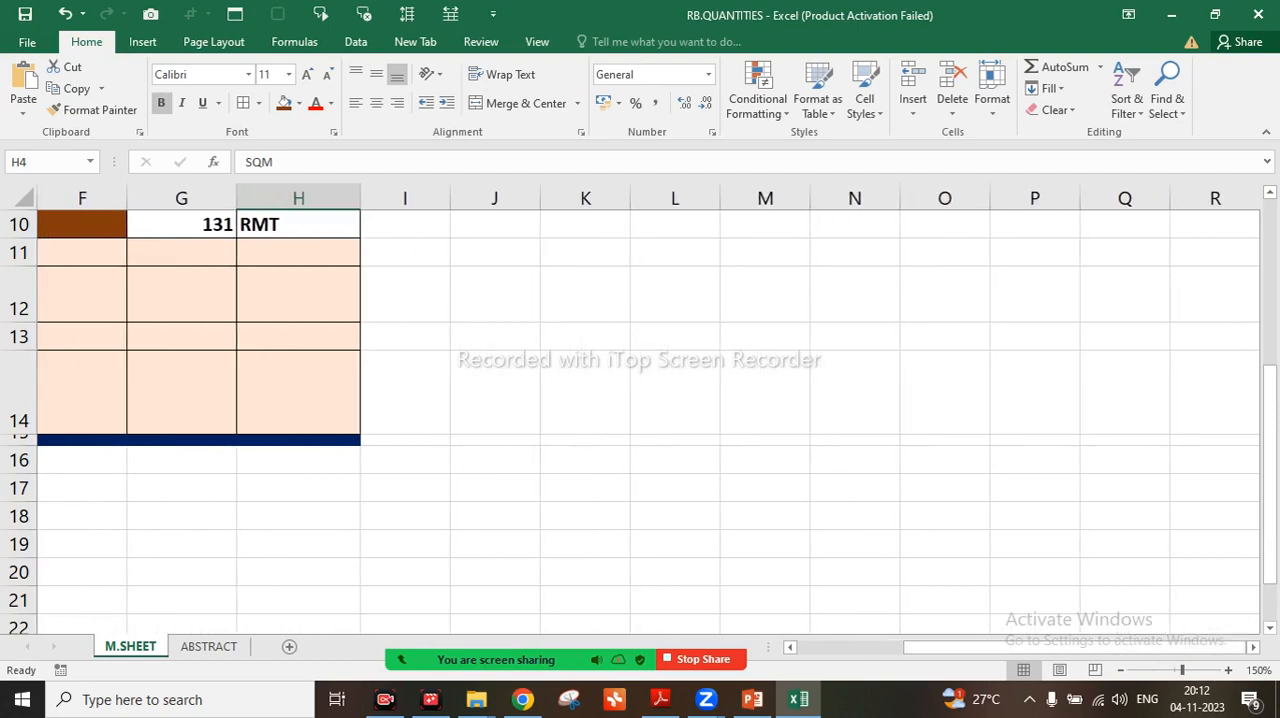
{"action": "scroll", "coordinate": [648, 420], "scroll_direction": "up", "scroll_amount": 1}
{"action": "scroll", "coordinate": [648, 420], "scroll_direction": "up", "scroll_amount": 3}
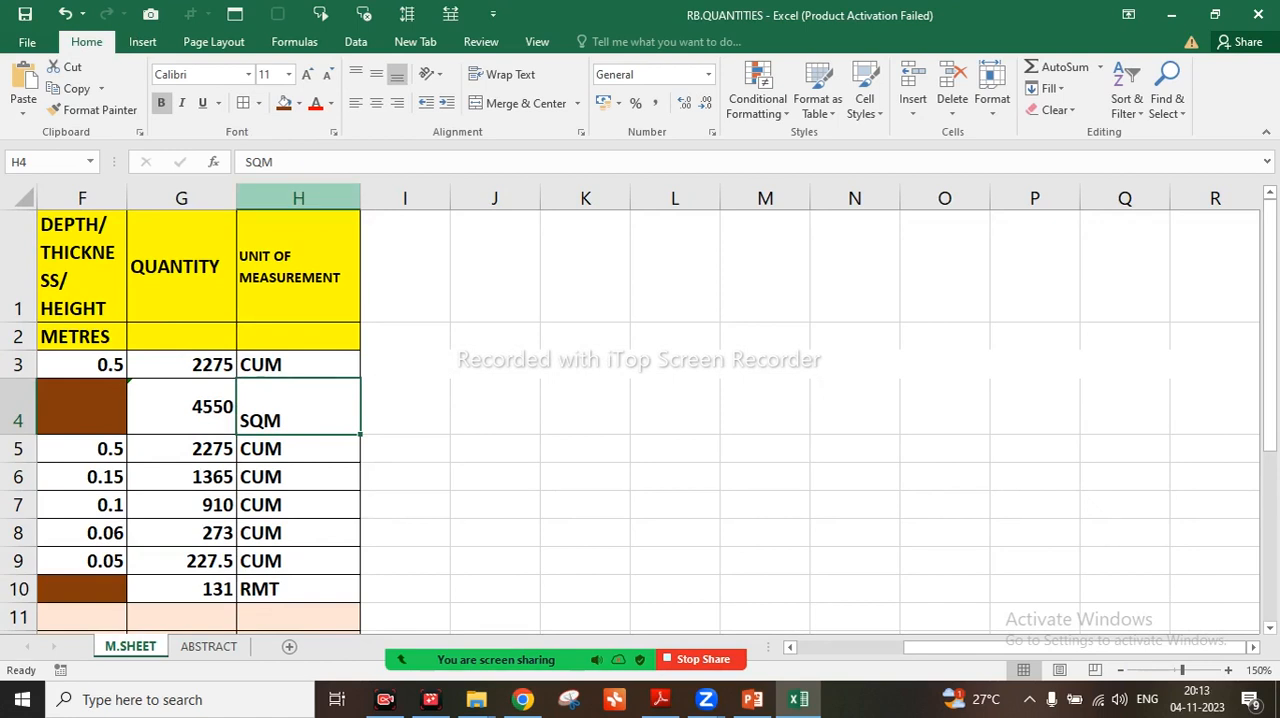
{"action": "left_click", "coordinate": [298, 198]}
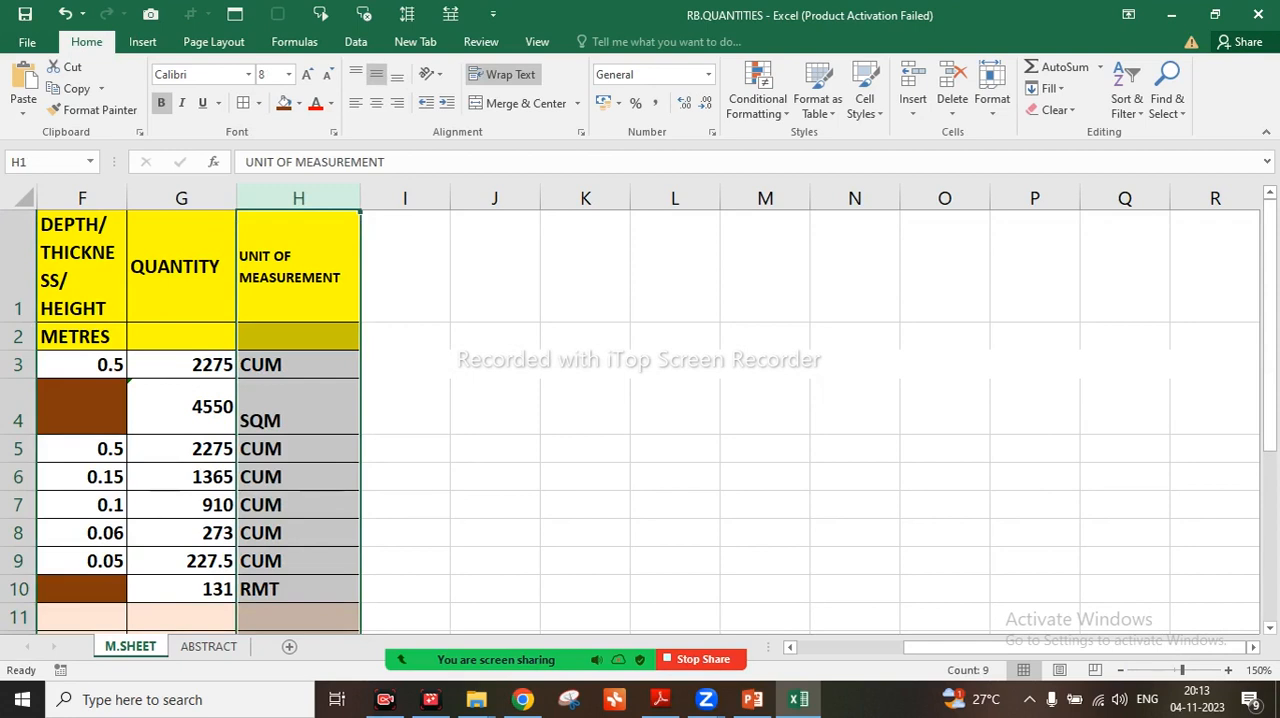
{"action": "left_click", "coordinate": [495, 266]}
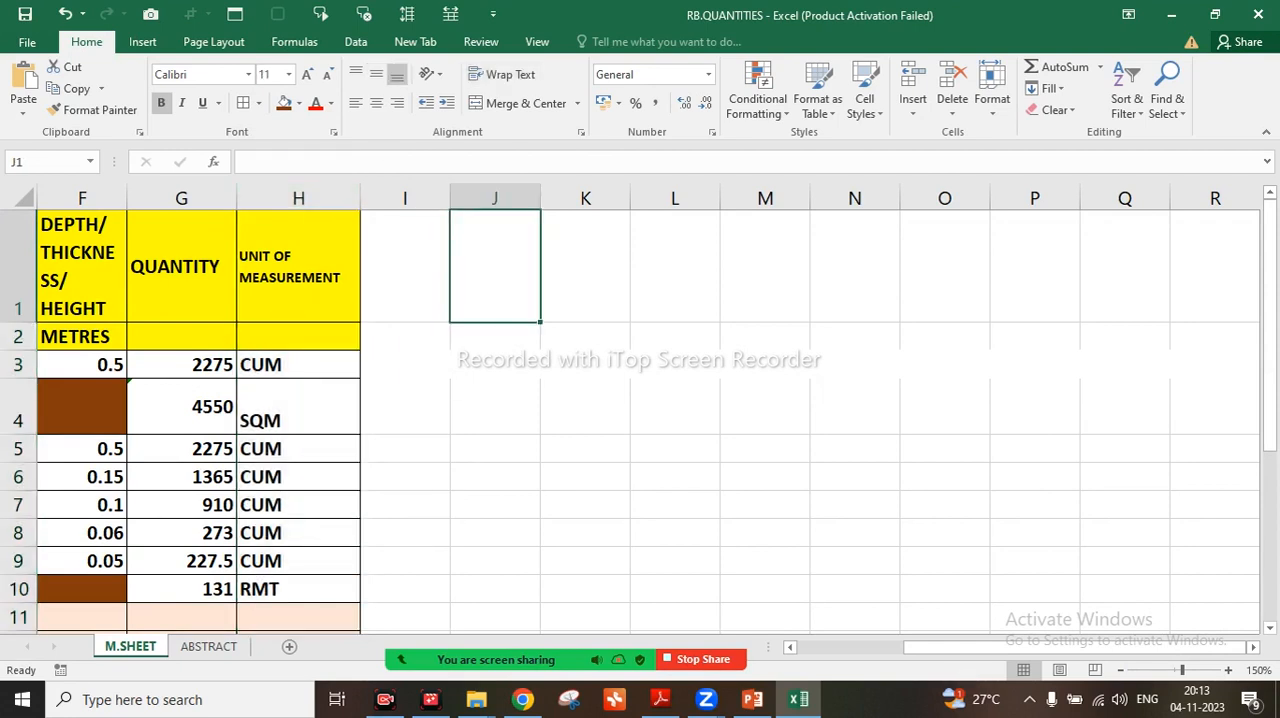
{"action": "left_click", "coordinate": [140, 40]}
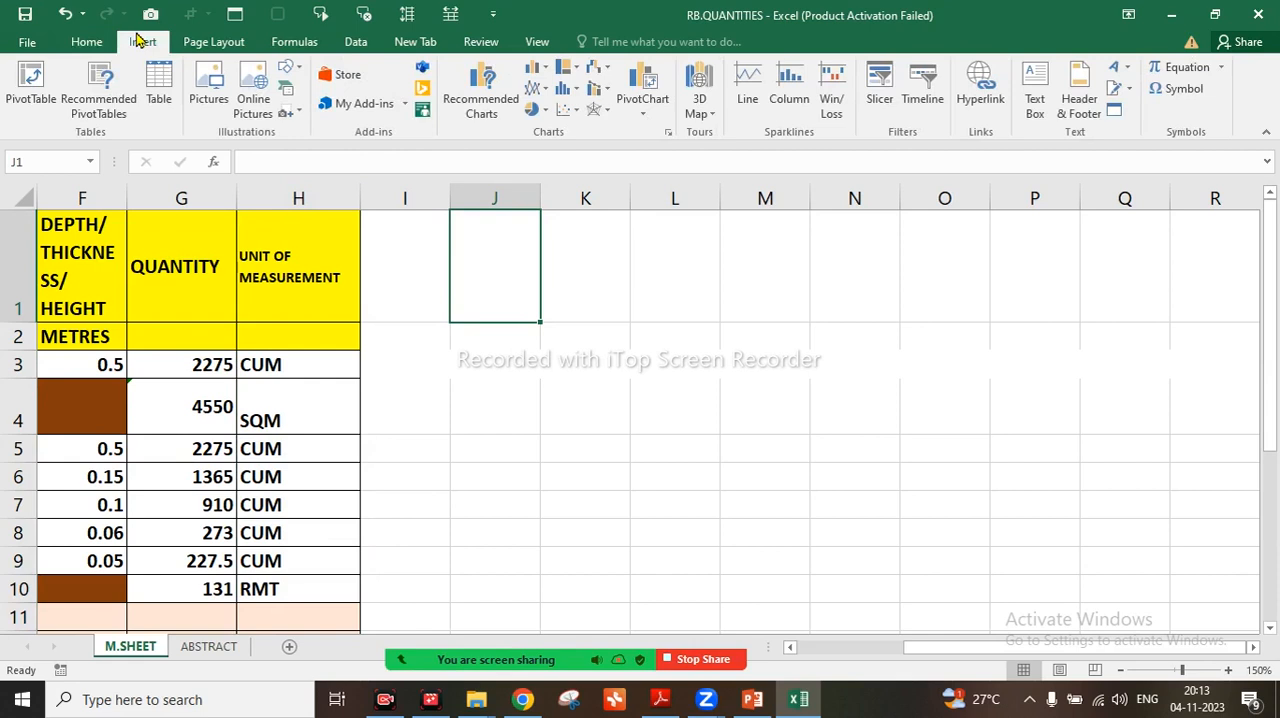
{"action": "left_click", "coordinate": [199, 86]}
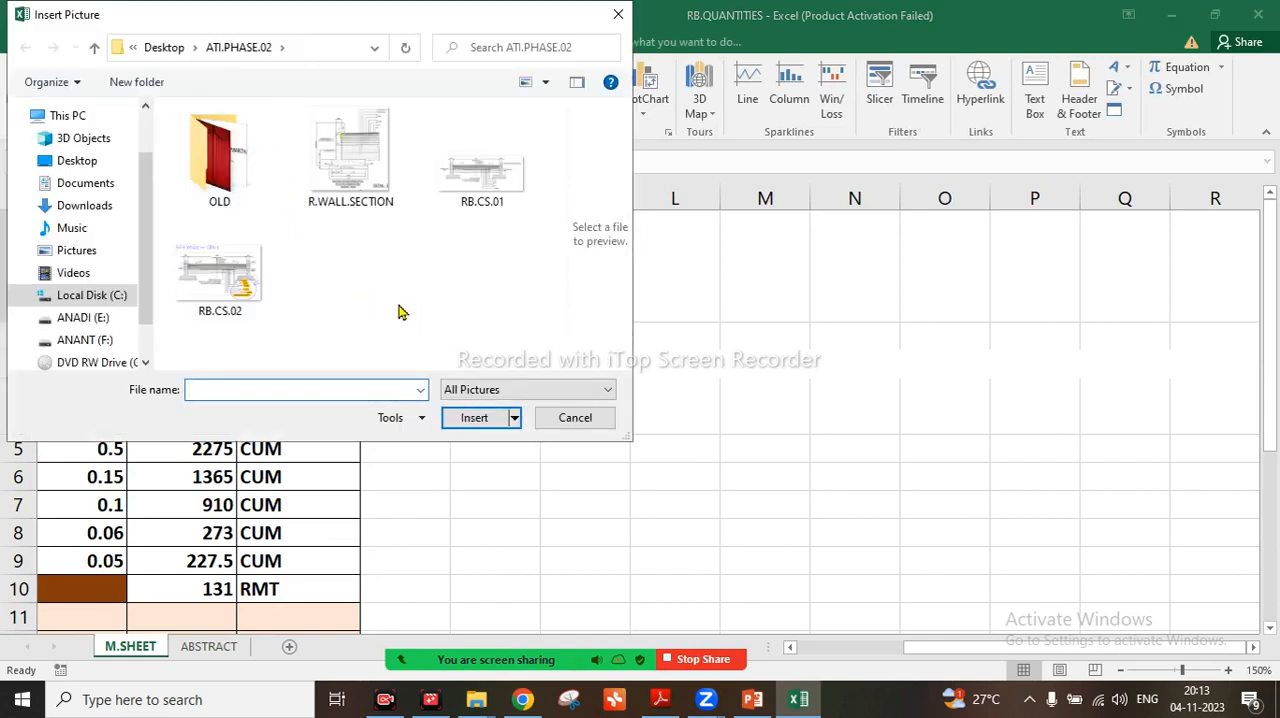
{"action": "left_click", "coordinate": [363, 189]}
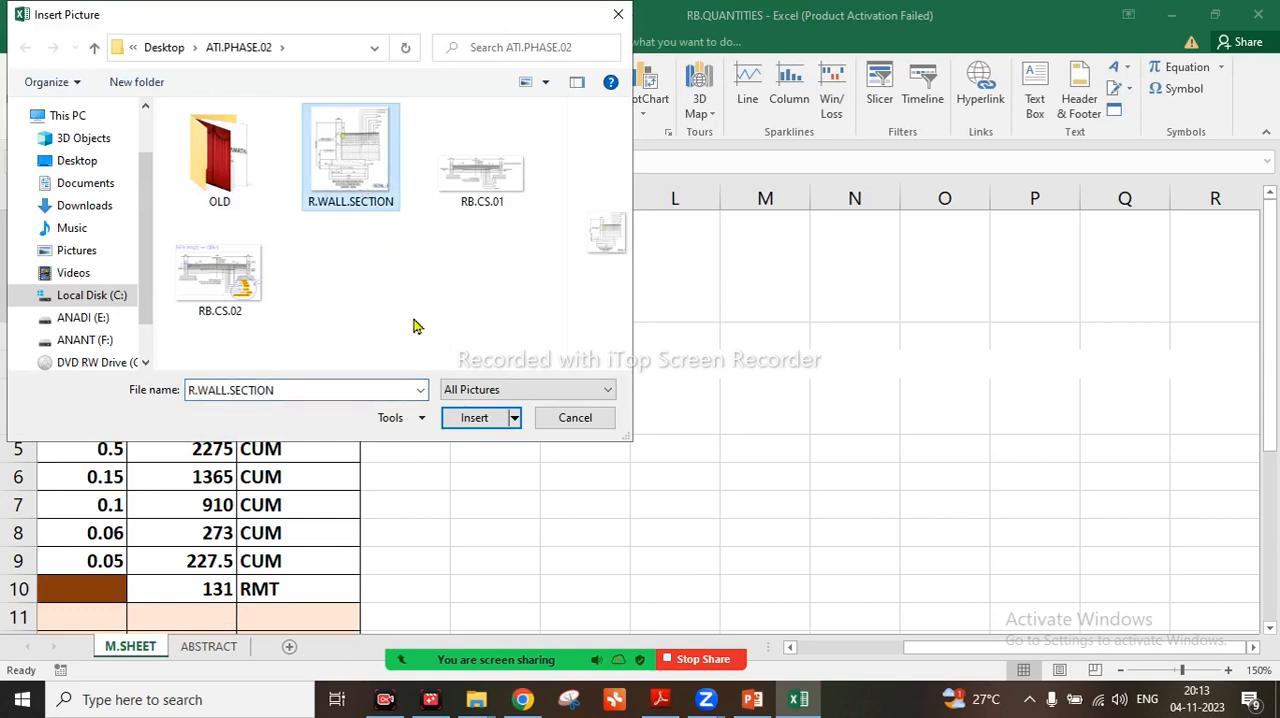
{"action": "left_click", "coordinate": [480, 418]}
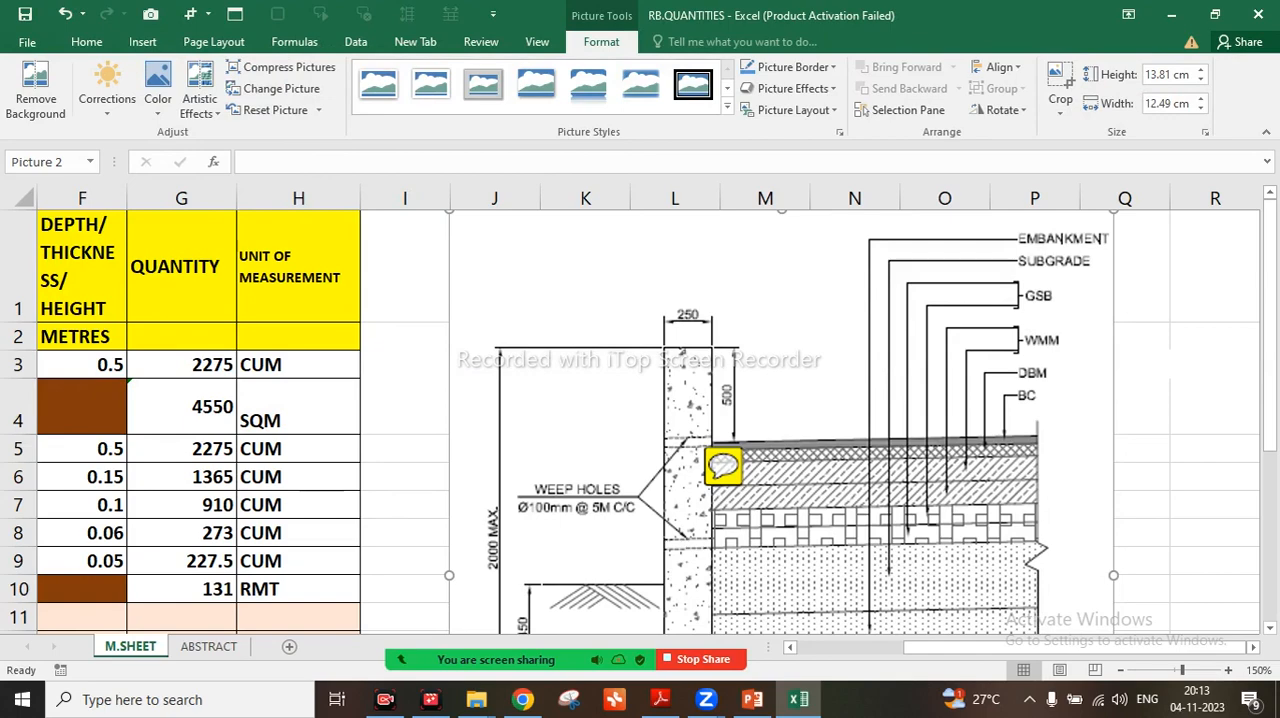
Insert a blank sheet row above the RCC IN GRADE M25 IN RETAINING WALL item in row 11
{"action": "scroll", "coordinate": [875, 576], "scroll_direction": "down", "scroll_amount": 3}
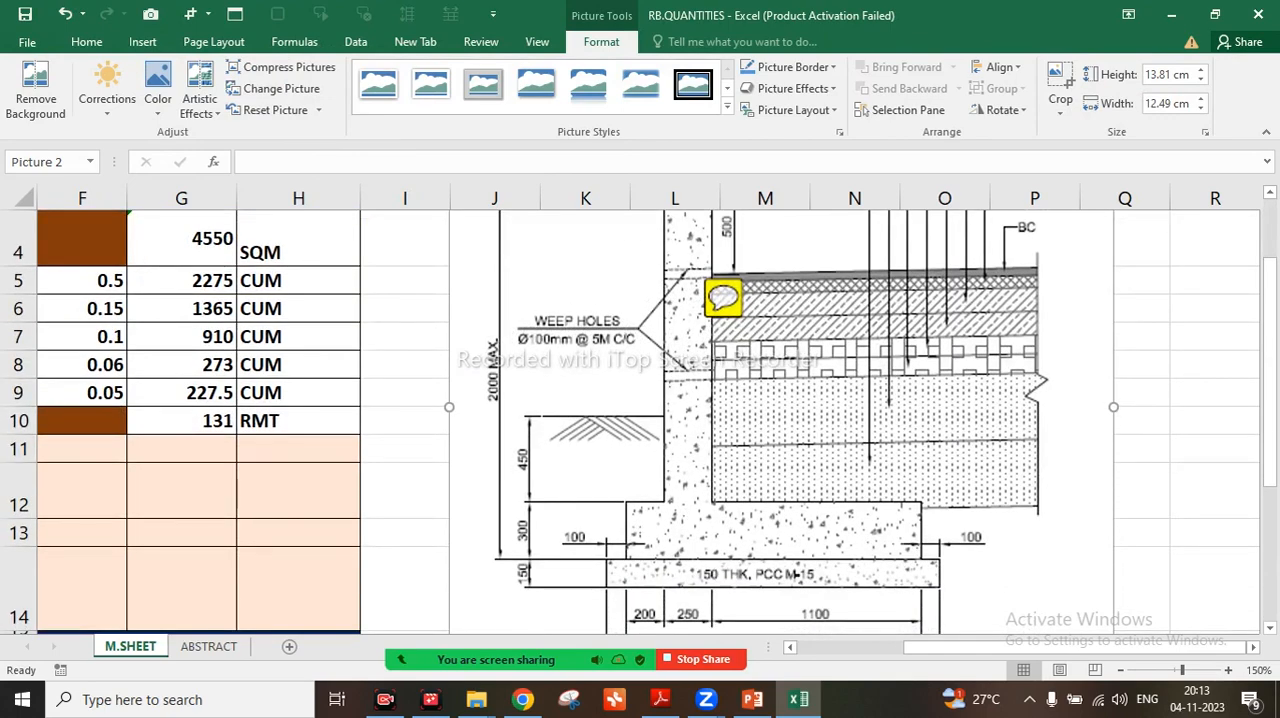
{"action": "scroll", "coordinate": [875, 576], "scroll_direction": "up", "scroll_amount": 5}
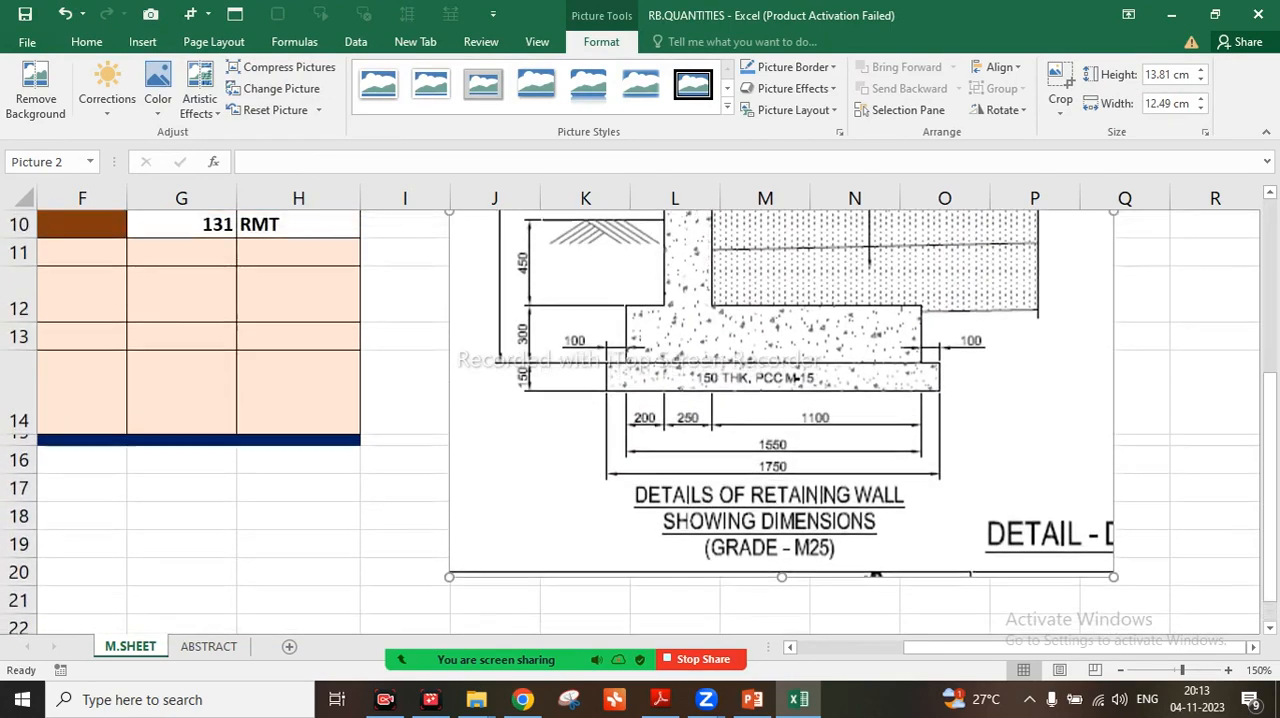
{"action": "scroll", "coordinate": [875, 576], "scroll_direction": "up", "scroll_amount": 1}
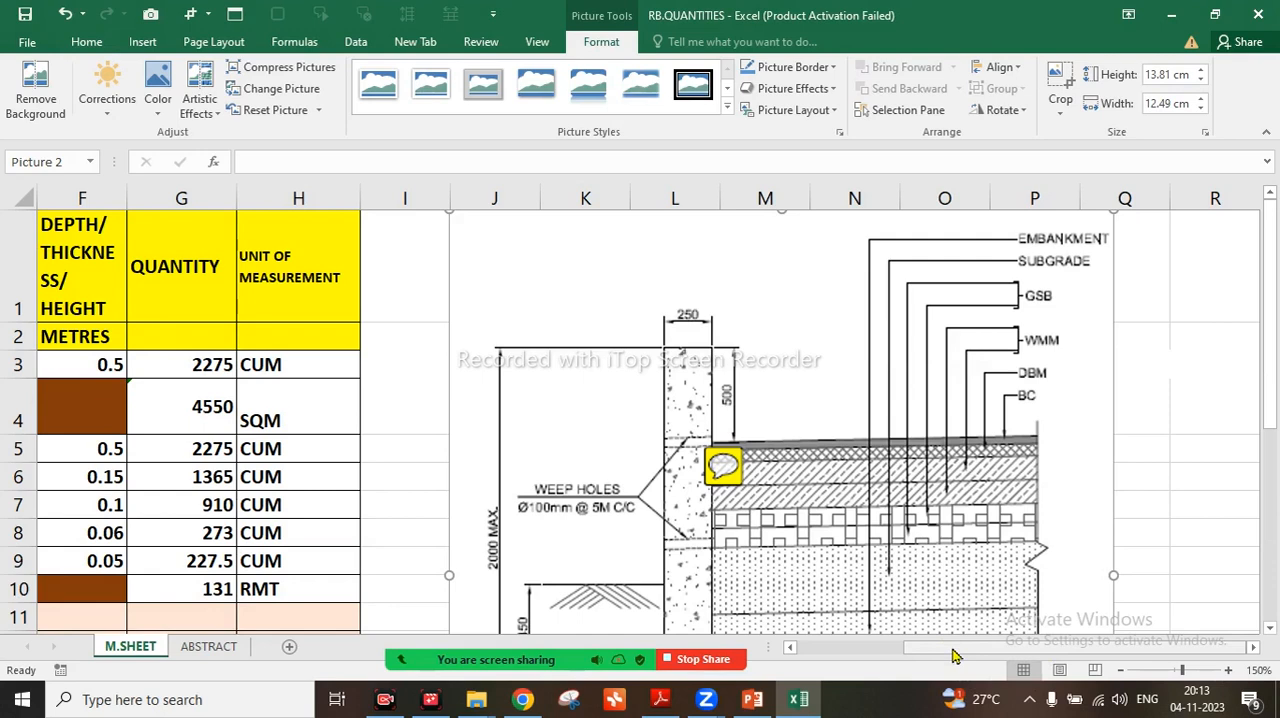
{"action": "scroll", "coordinate": [640, 420], "scroll_direction": "down", "scroll_amount": 1}
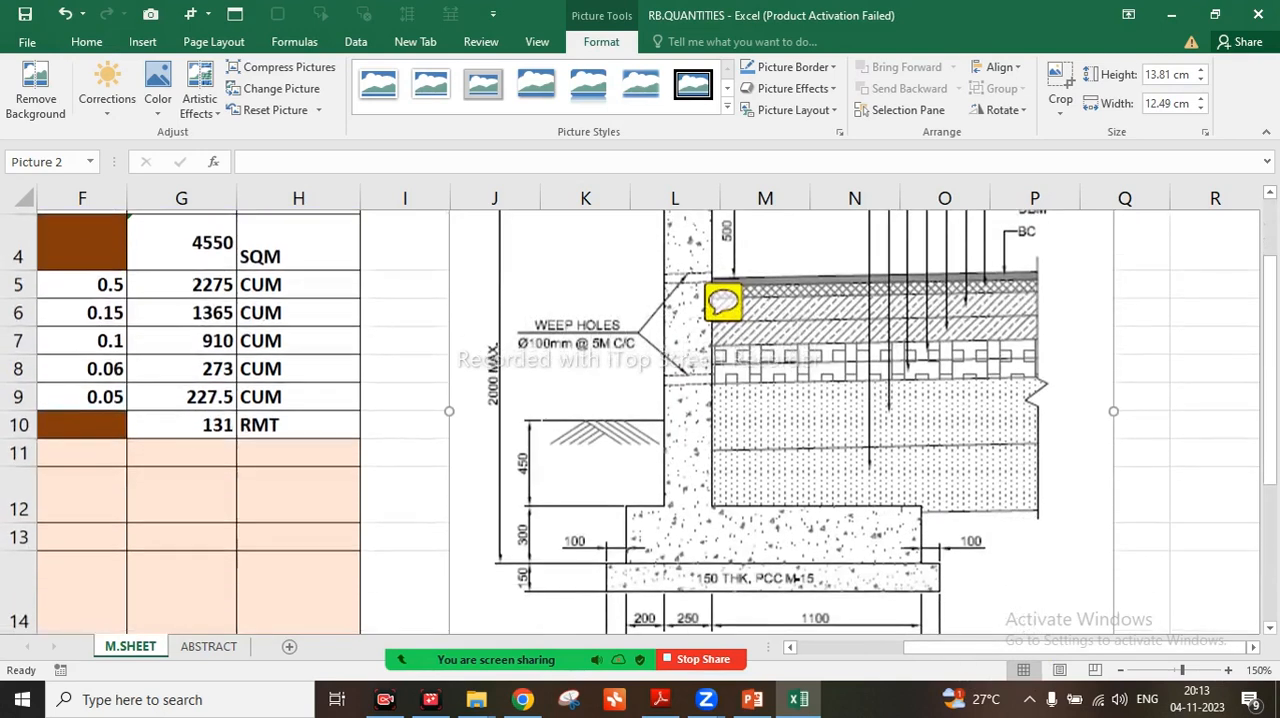
{"action": "scroll", "coordinate": [640, 420], "scroll_direction": "down", "scroll_amount": 1}
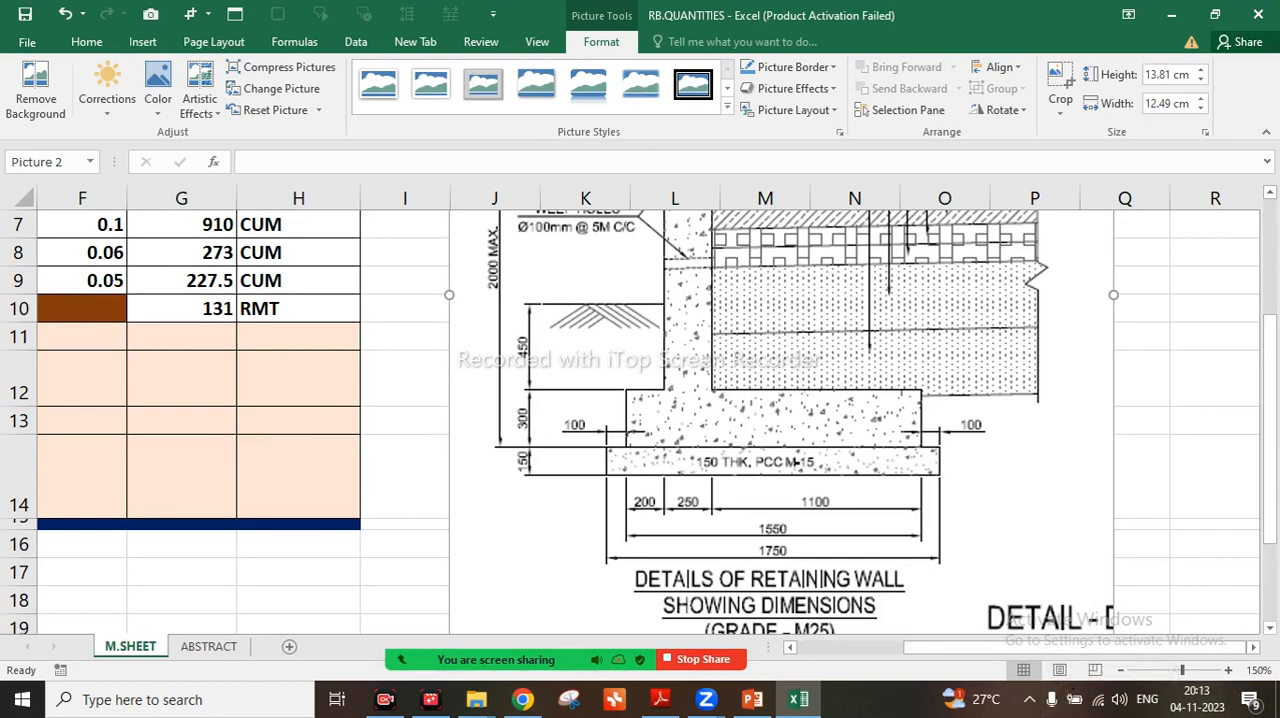
{"action": "left_click_drag", "start_coordinate": [1090, 649], "coordinate": [781, 616]}
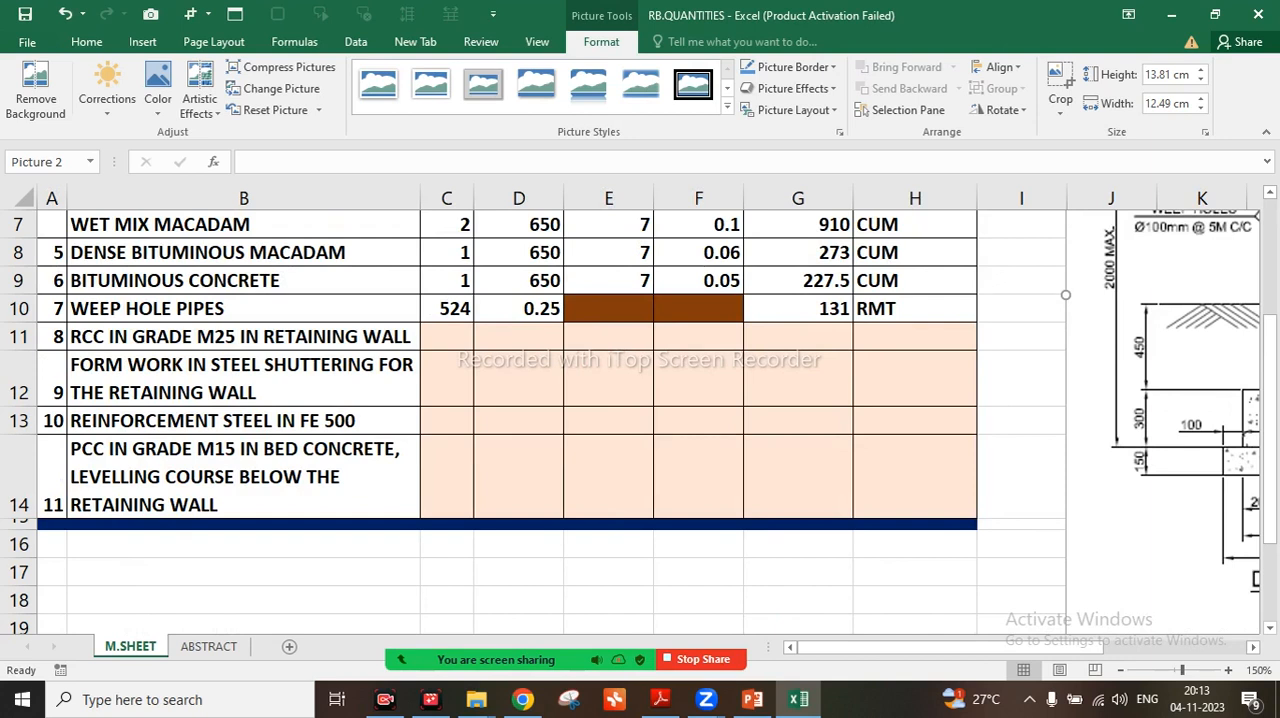
{"action": "left_click", "coordinate": [446, 336]}
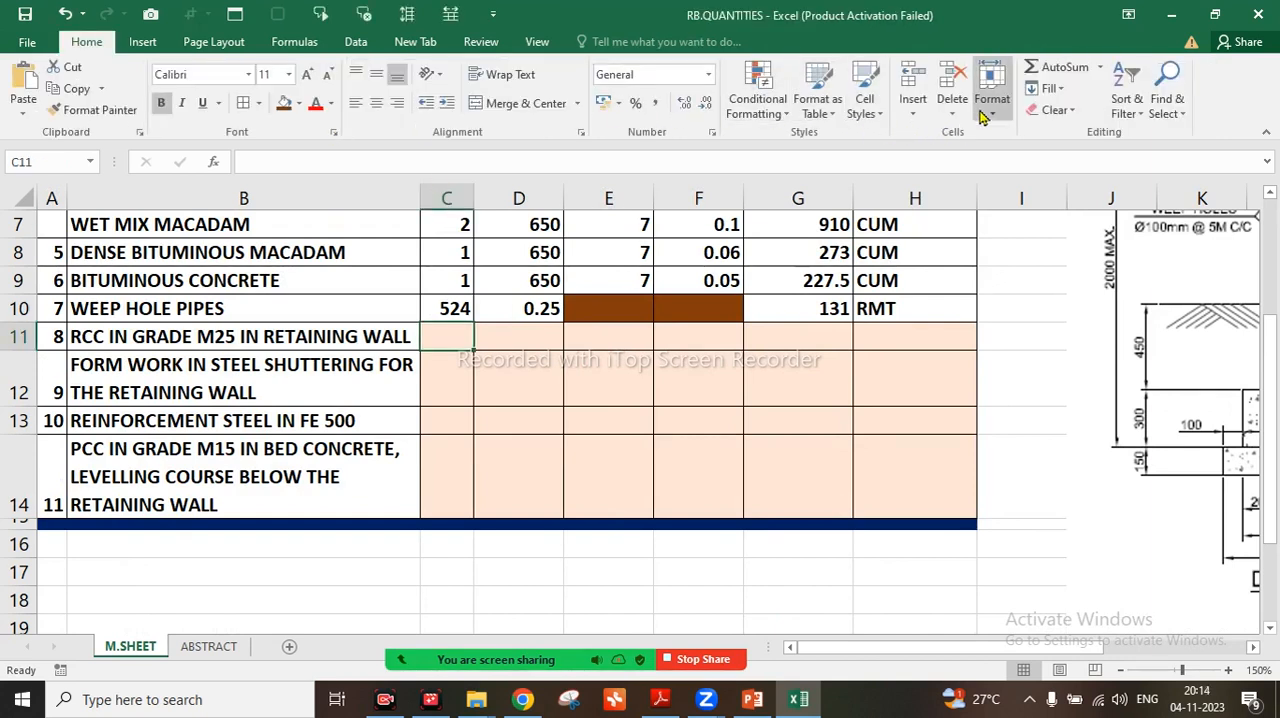
{"action": "left_click", "coordinate": [929, 118]}
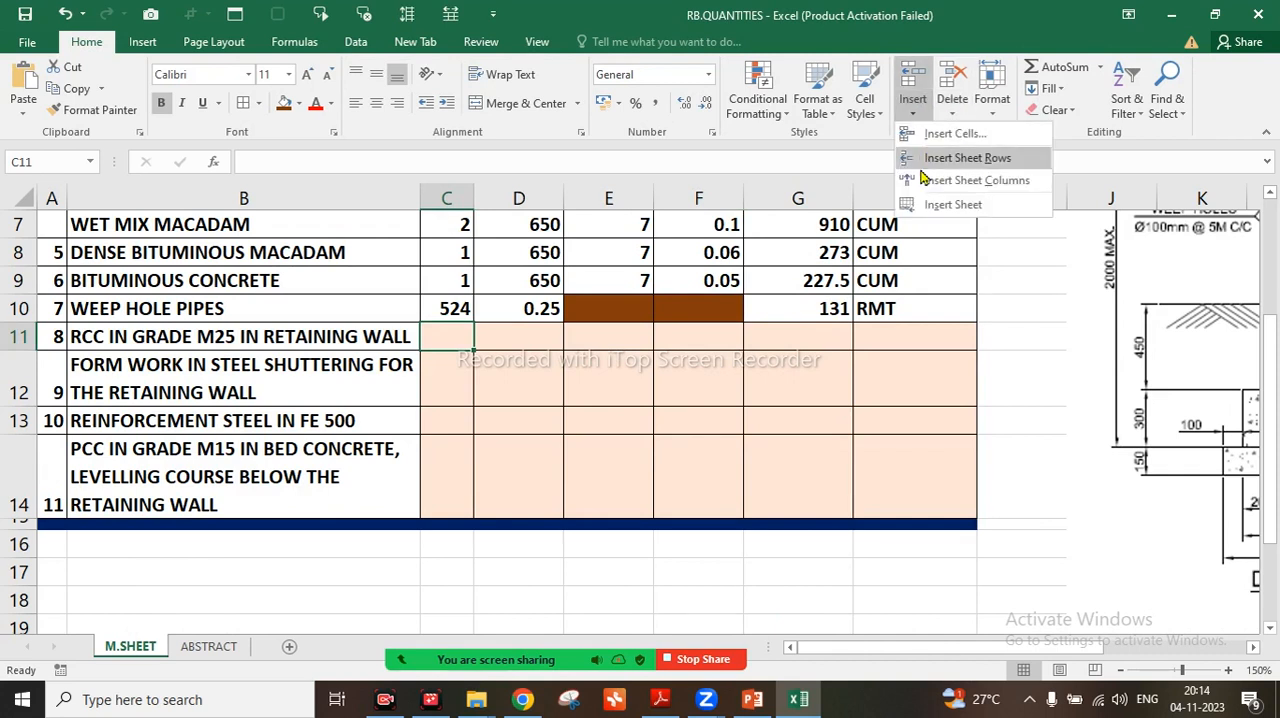
{"action": "left_click", "coordinate": [931, 159]}
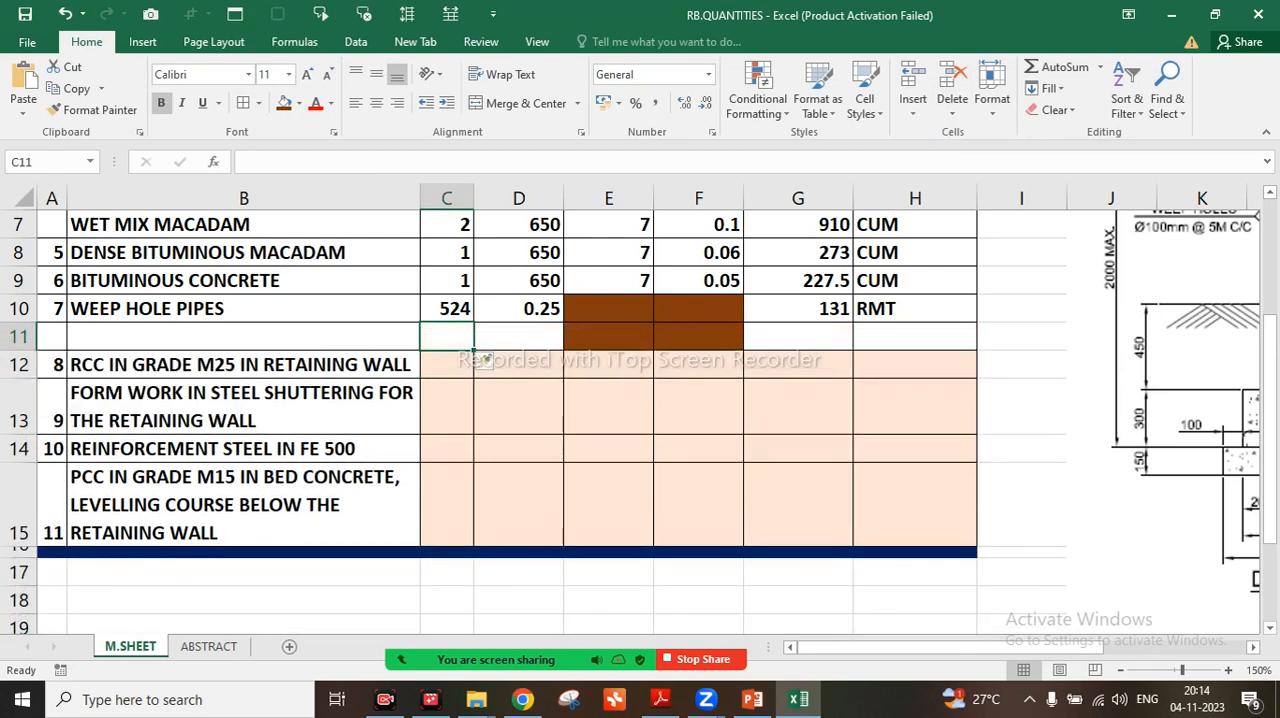
Move item number 8 and its RCC retaining wall description from row 12 up to row 11
{"action": "left_click_drag", "start_coordinate": [52, 364], "coordinate": [240, 364]}
{"action": "key", "text": "ctrl+c"}
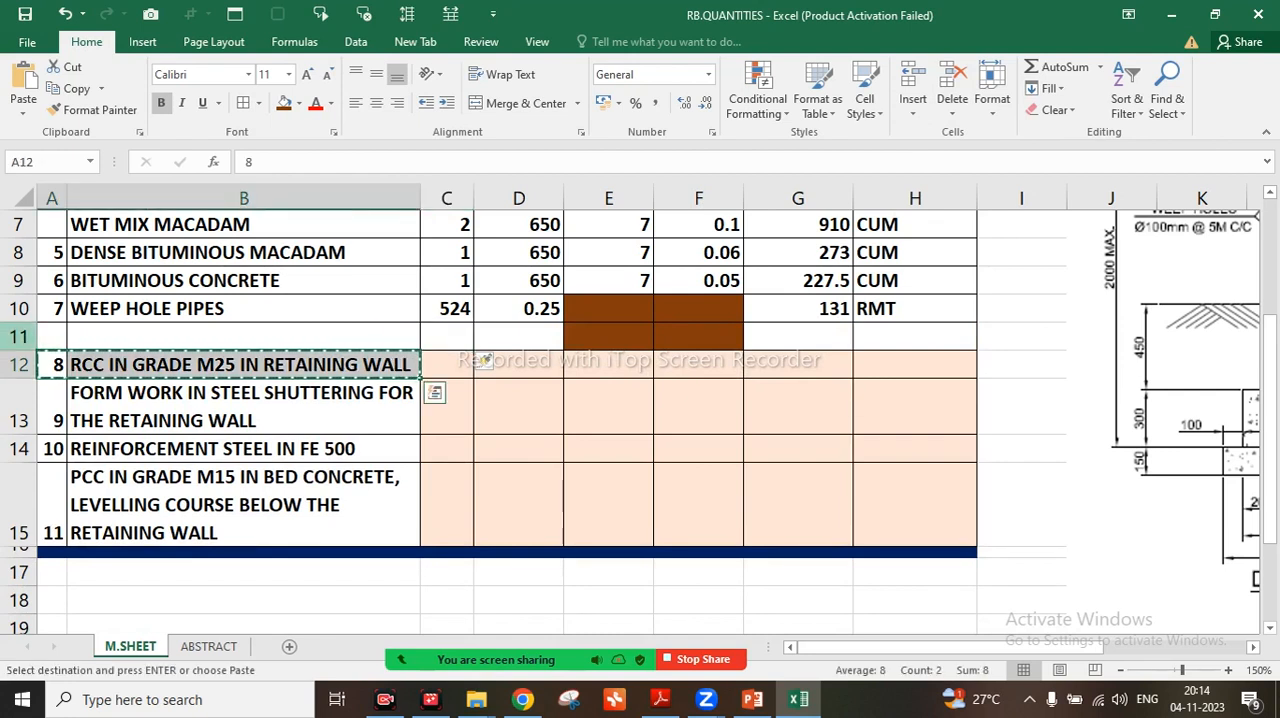
{"action": "key", "text": "Up"}
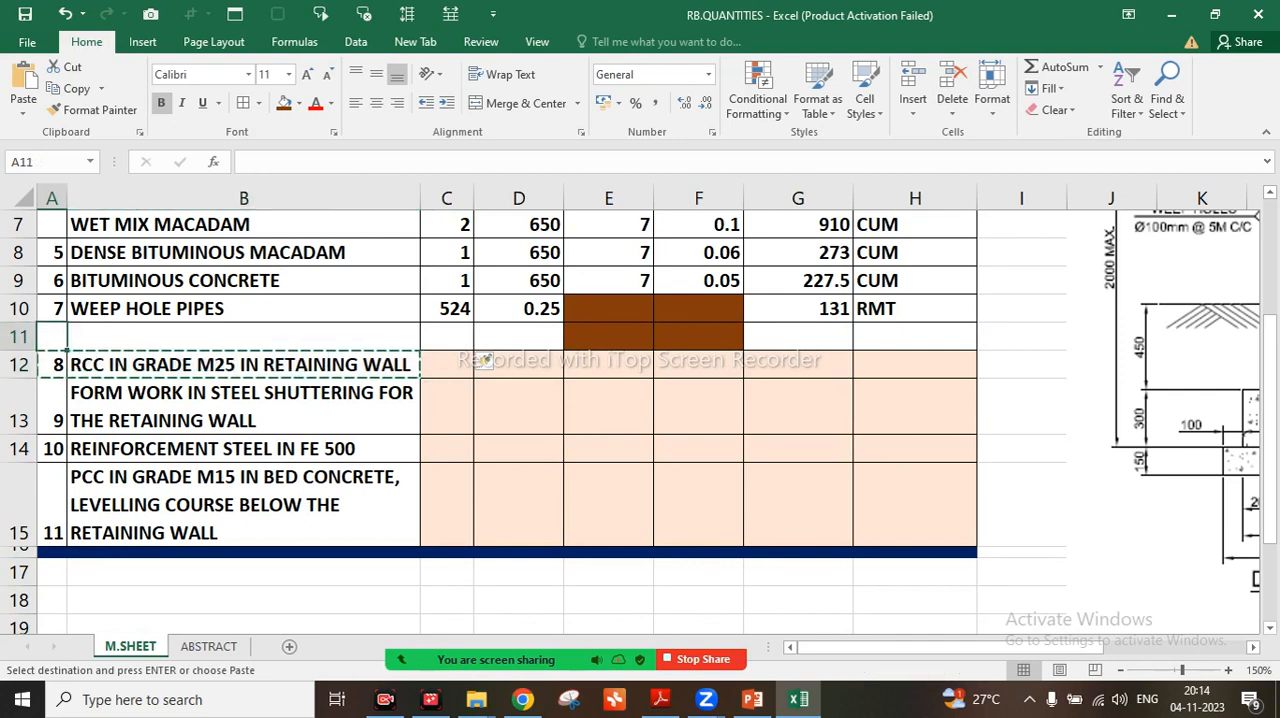
{"action": "key", "text": "ctrl+v"}
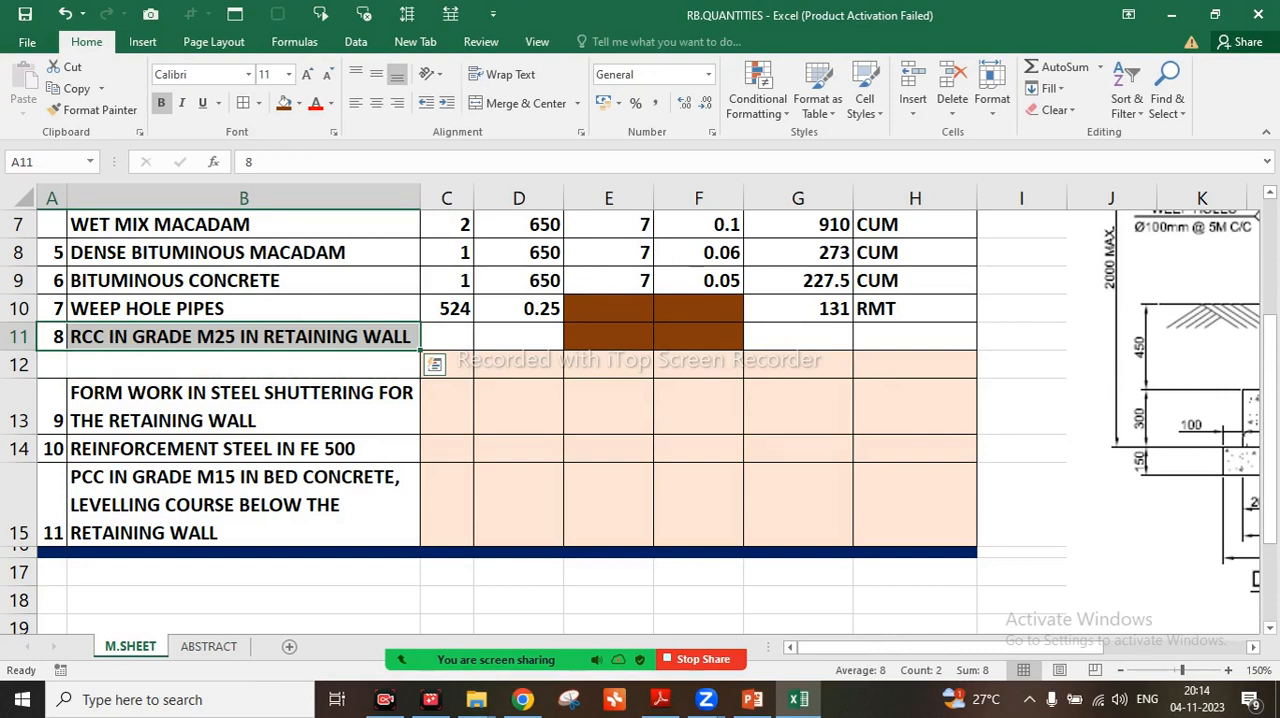
Insert another blank sheet row at row 12, directly below the RCC retaining wall item
{"action": "left_click", "coordinate": [243, 364]}
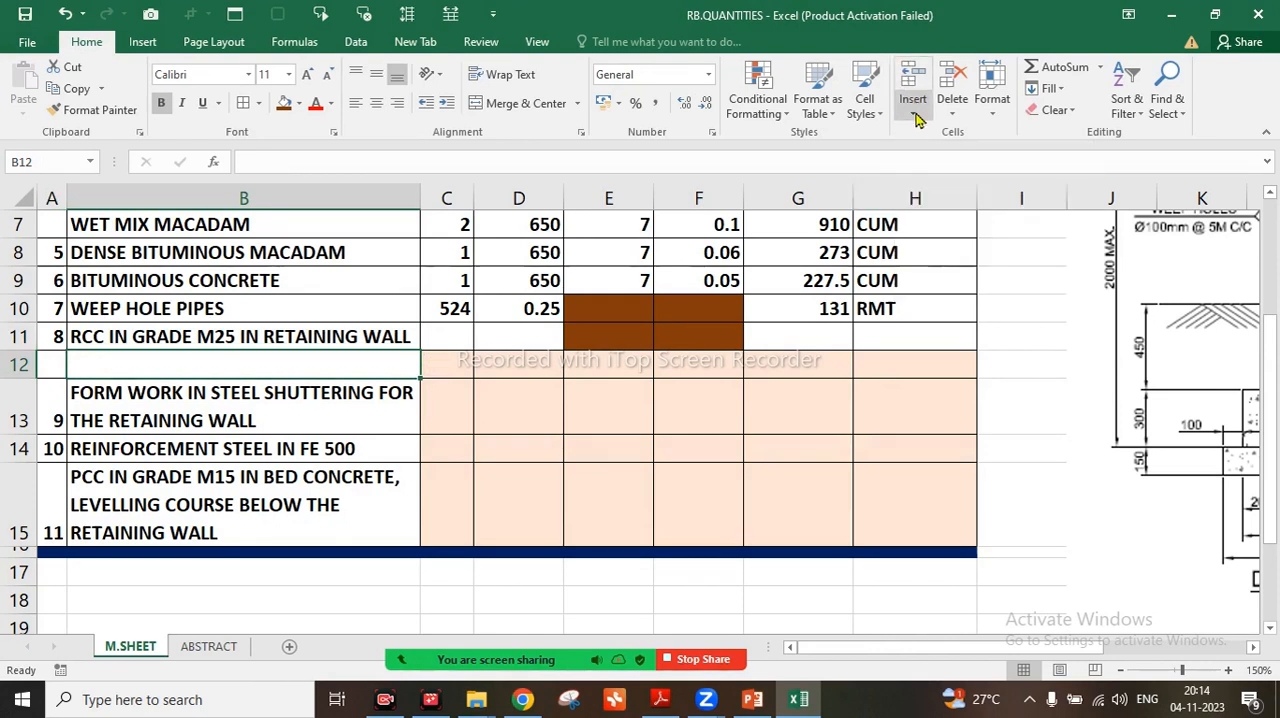
{"action": "left_click", "coordinate": [926, 160]}
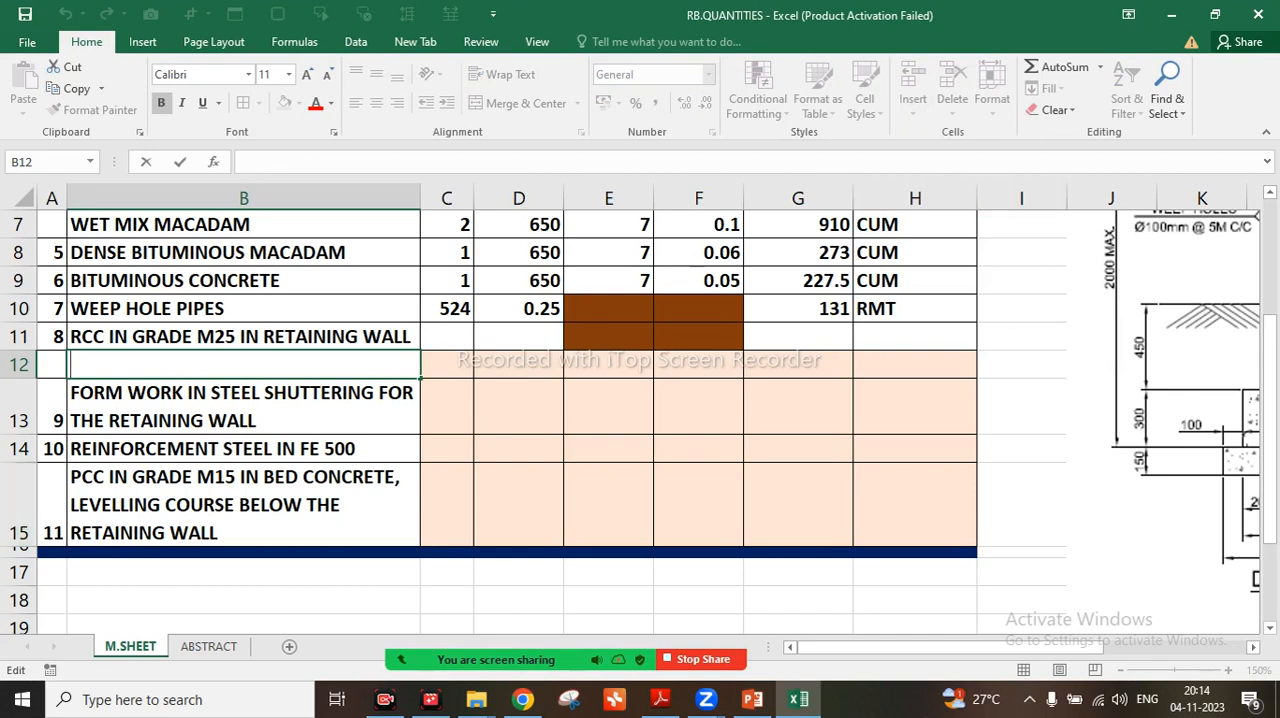
{"action": "key", "text": "Tab"}
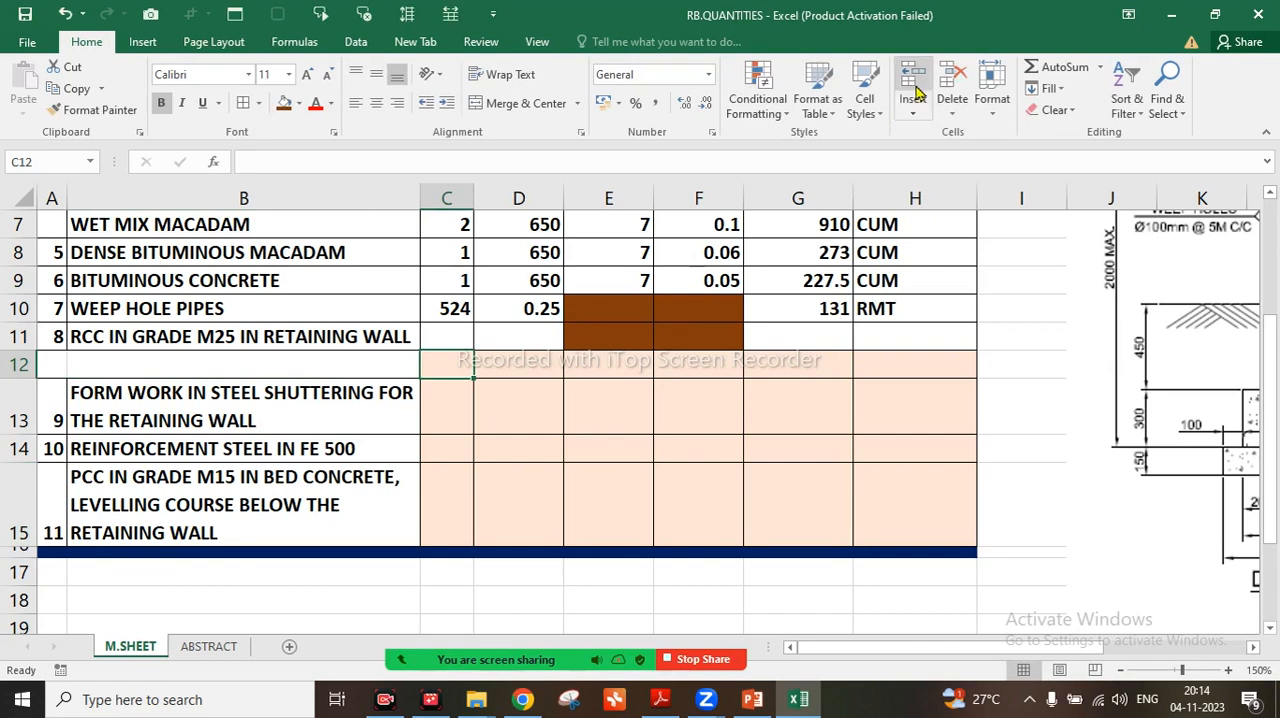
{"action": "left_click", "coordinate": [917, 114]}
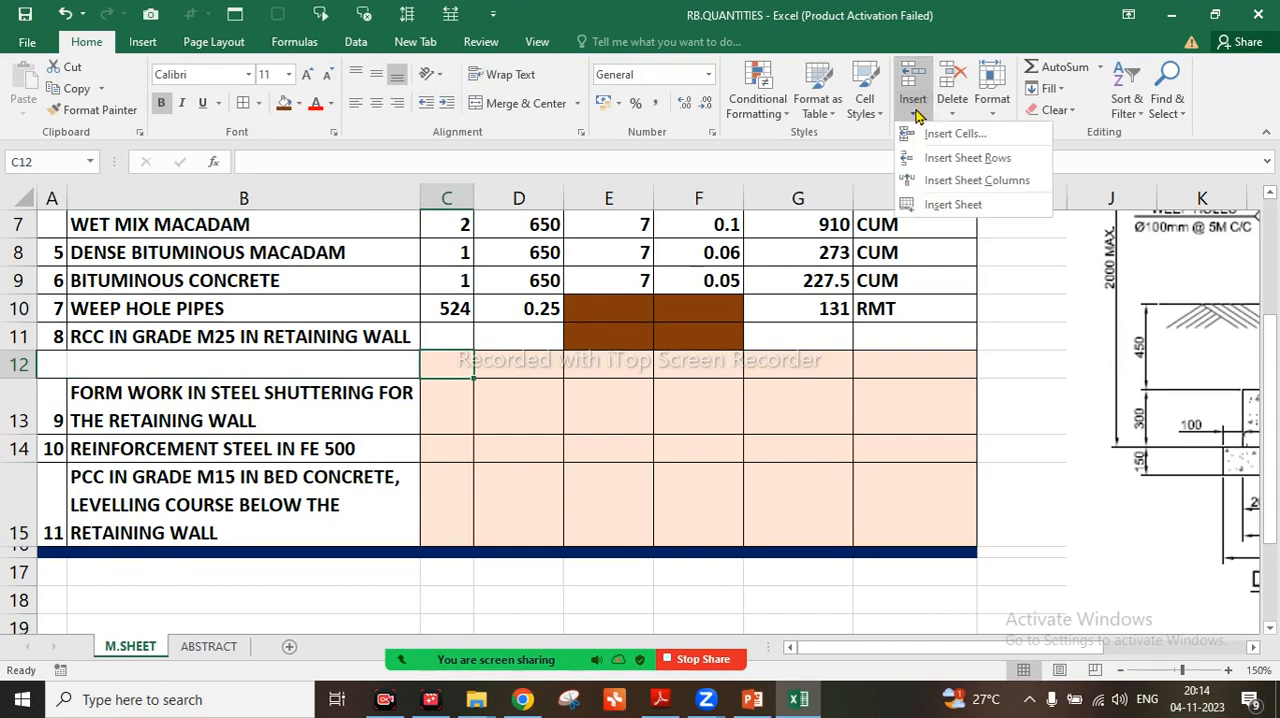
{"action": "left_click", "coordinate": [917, 158]}
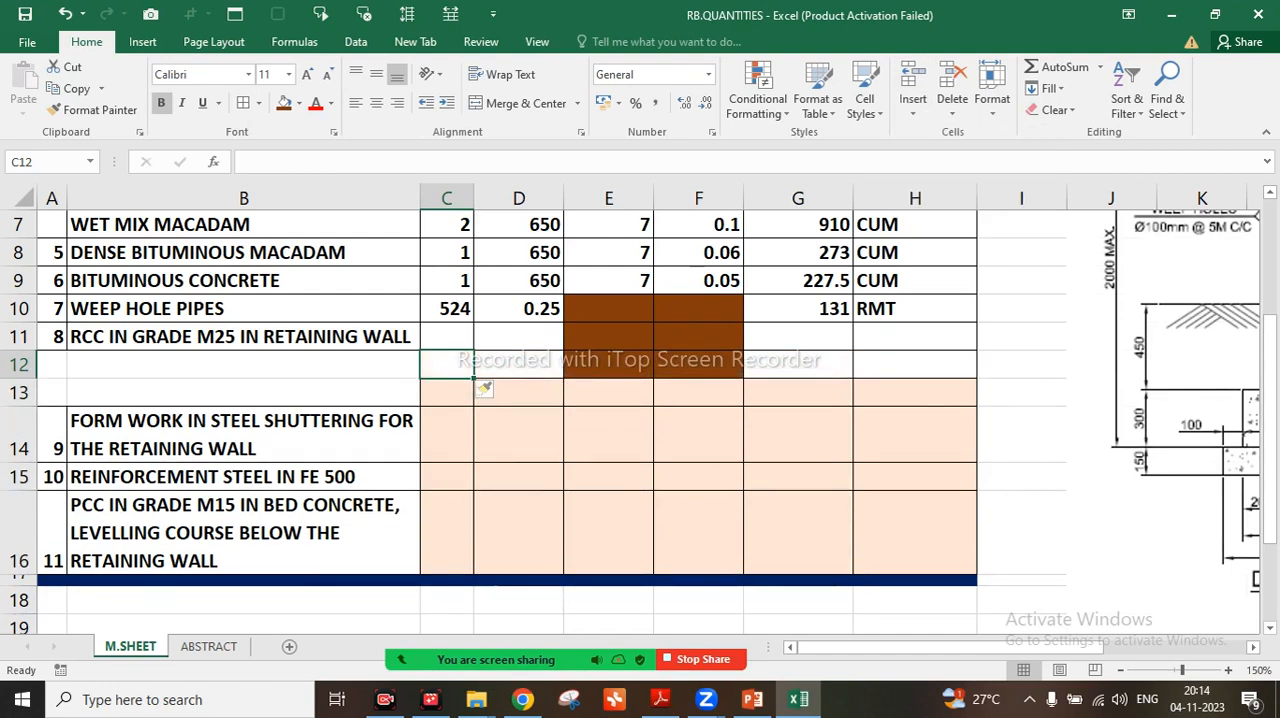
{"action": "left_click", "coordinate": [243, 337]}
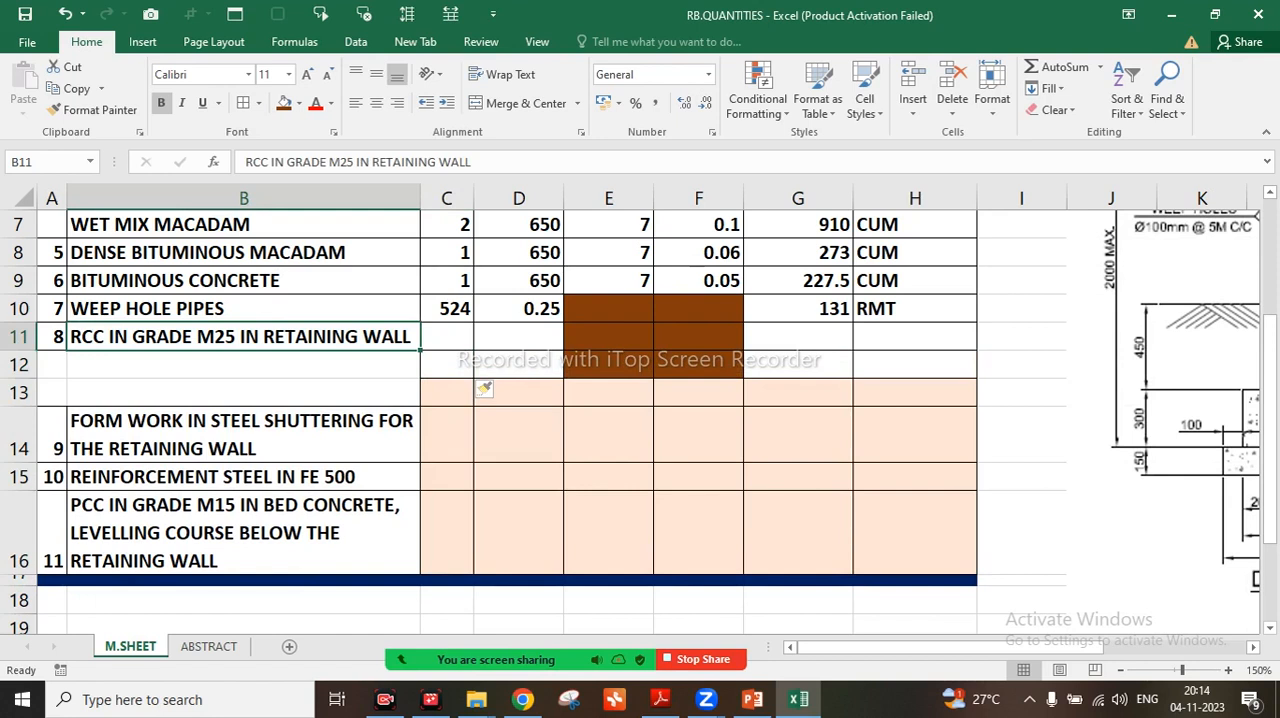
Enter the sub-item description VERTICAL PORTION OF WALL in cell B12, below the RCC retaining wall item
{"action": "key", "text": "Down"}
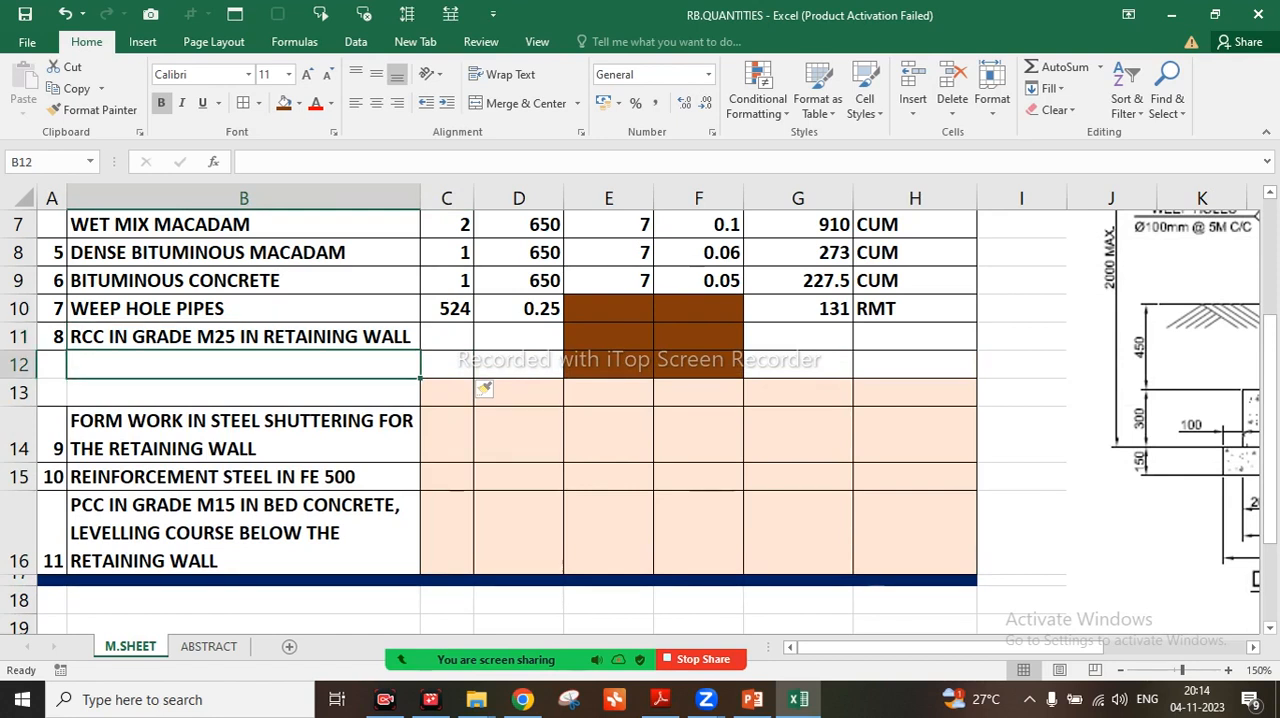
{"action": "type", "text": "VER"}
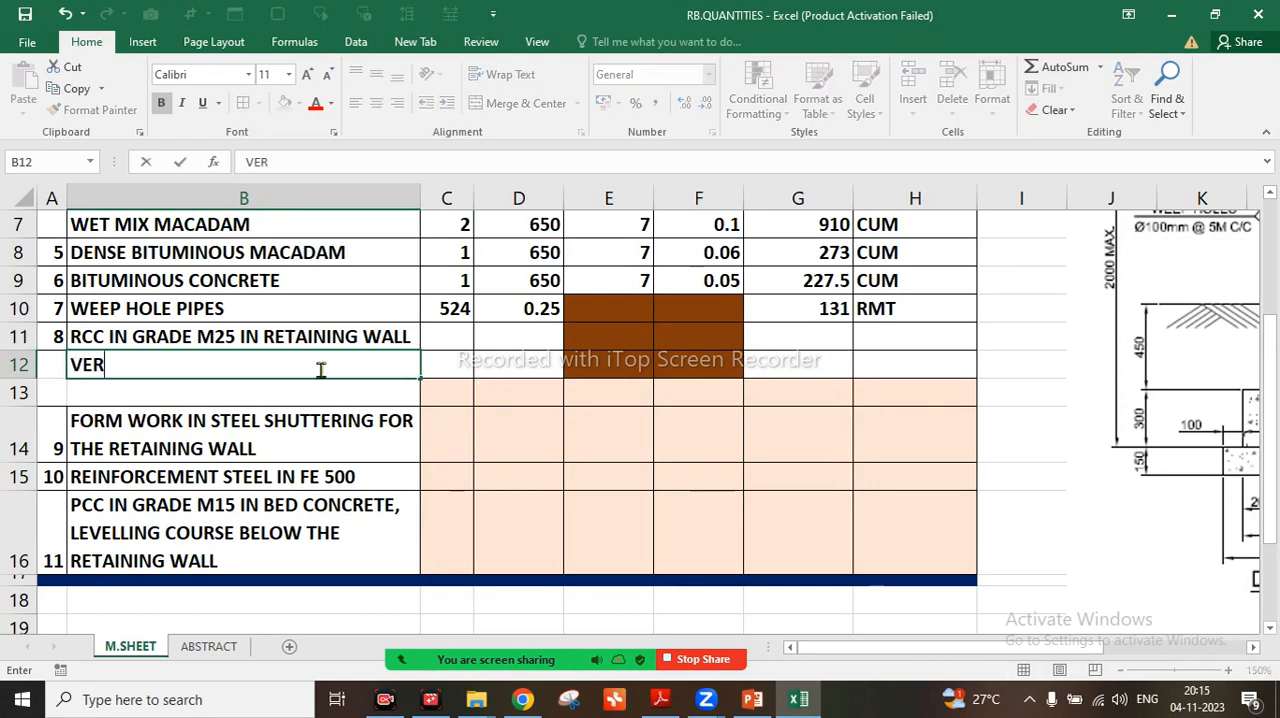
{"action": "type", "text": "TICAL "}
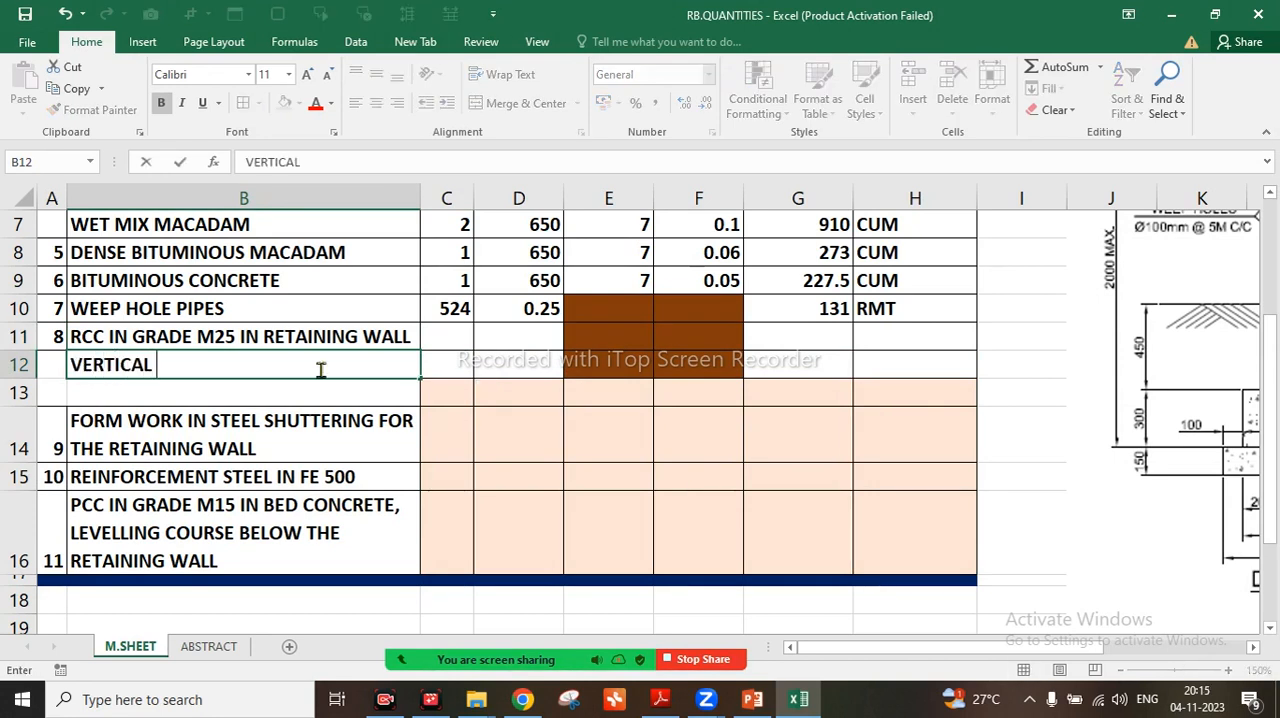
{"action": "type", "text": "PORTIO"}
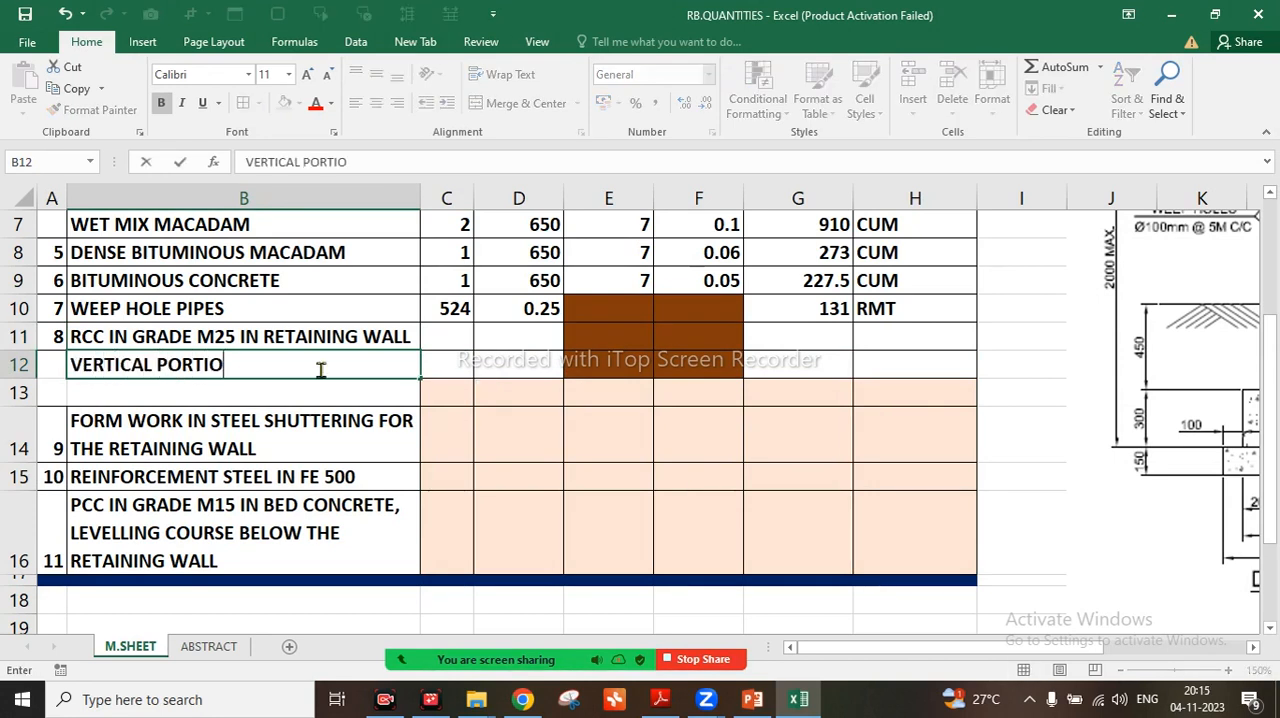
{"action": "type", "text": "N OF WALL"}
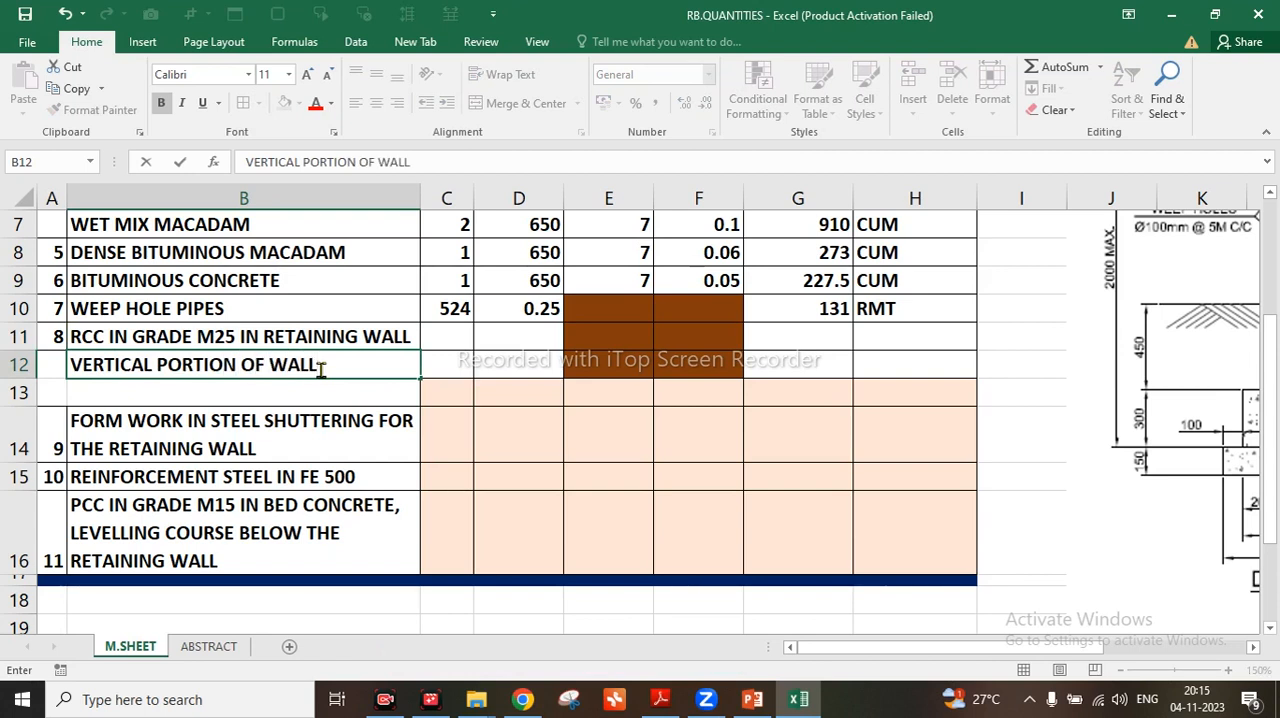
{"action": "key", "text": "Return"}
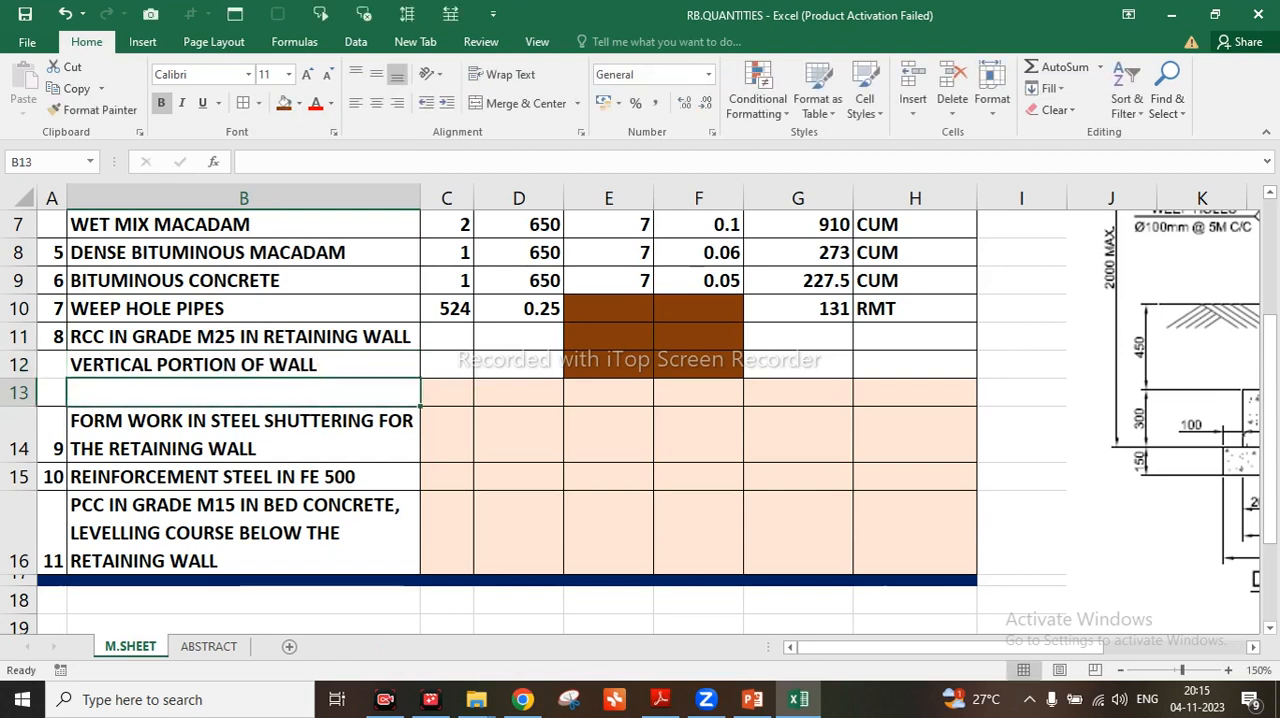
Enter the sub-item description BASE RAFT in cell B13
{"action": "type", "text": "BASE RAFT"}
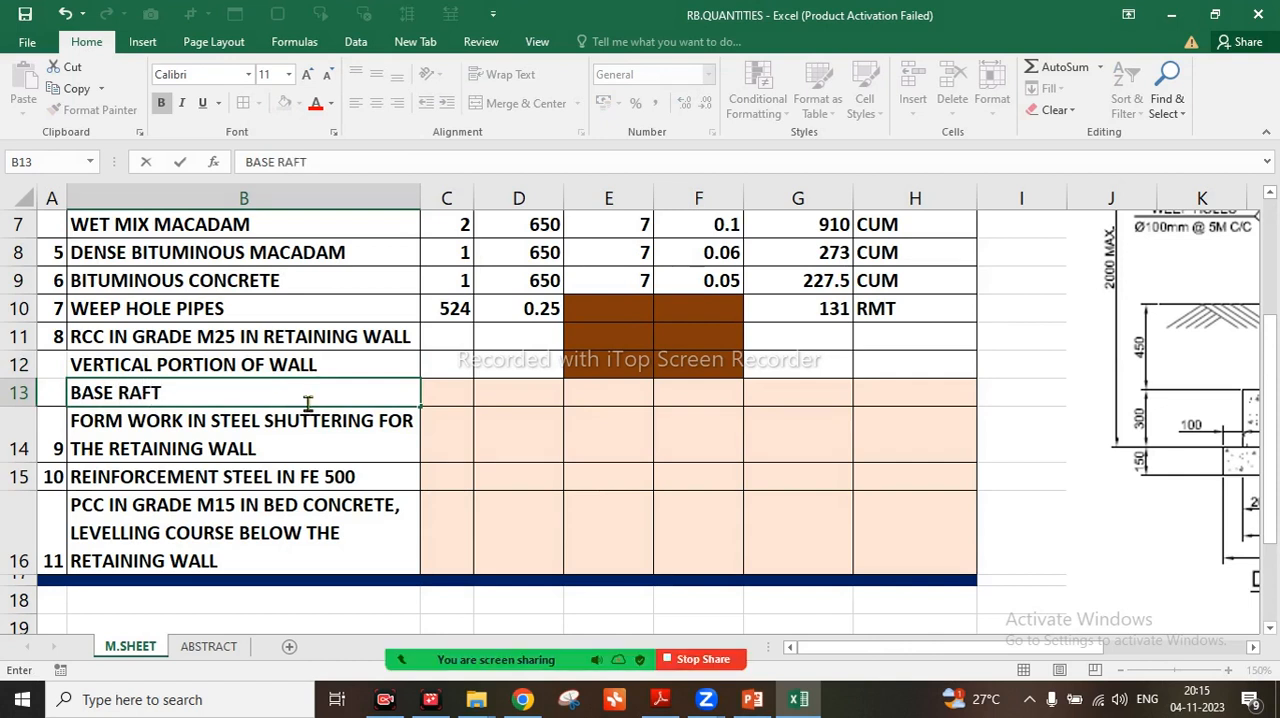
{"action": "key", "text": "Return"}
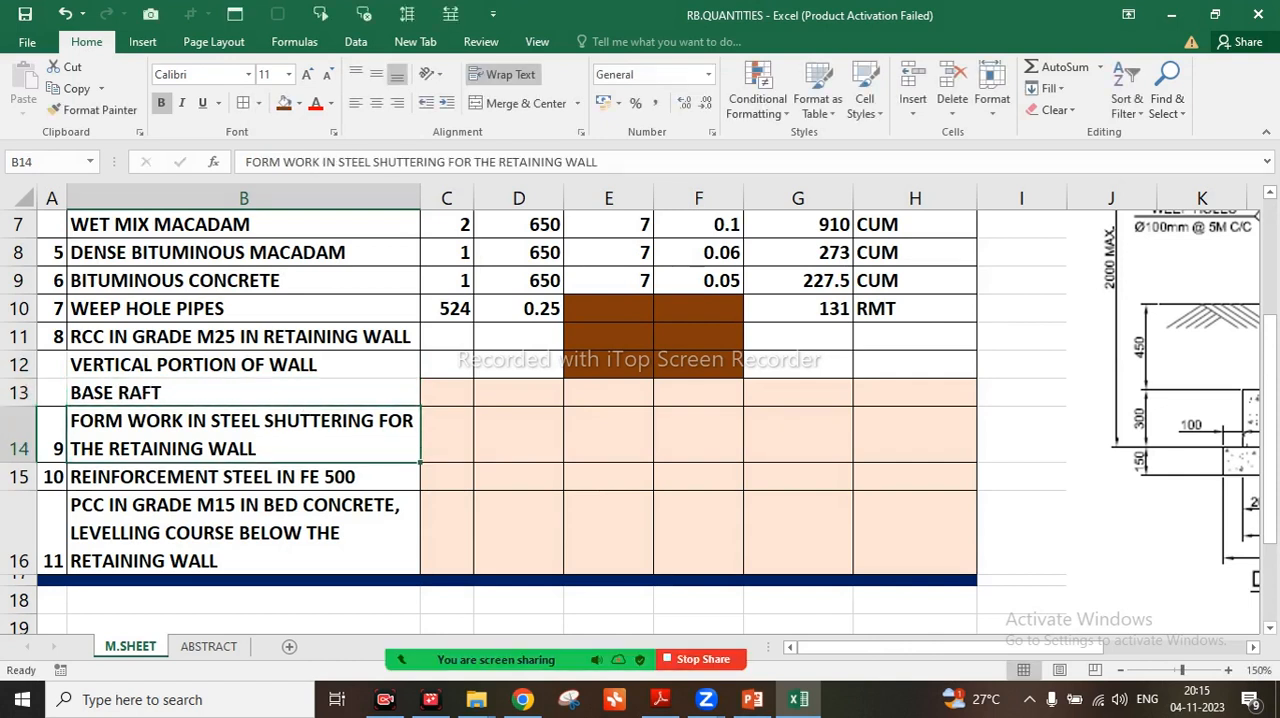
Number the VERTICAL PORTION OF WALL row 8.1 and the BASE RAFT row 8.2 in column A
{"action": "left_click", "coordinate": [52, 365]}
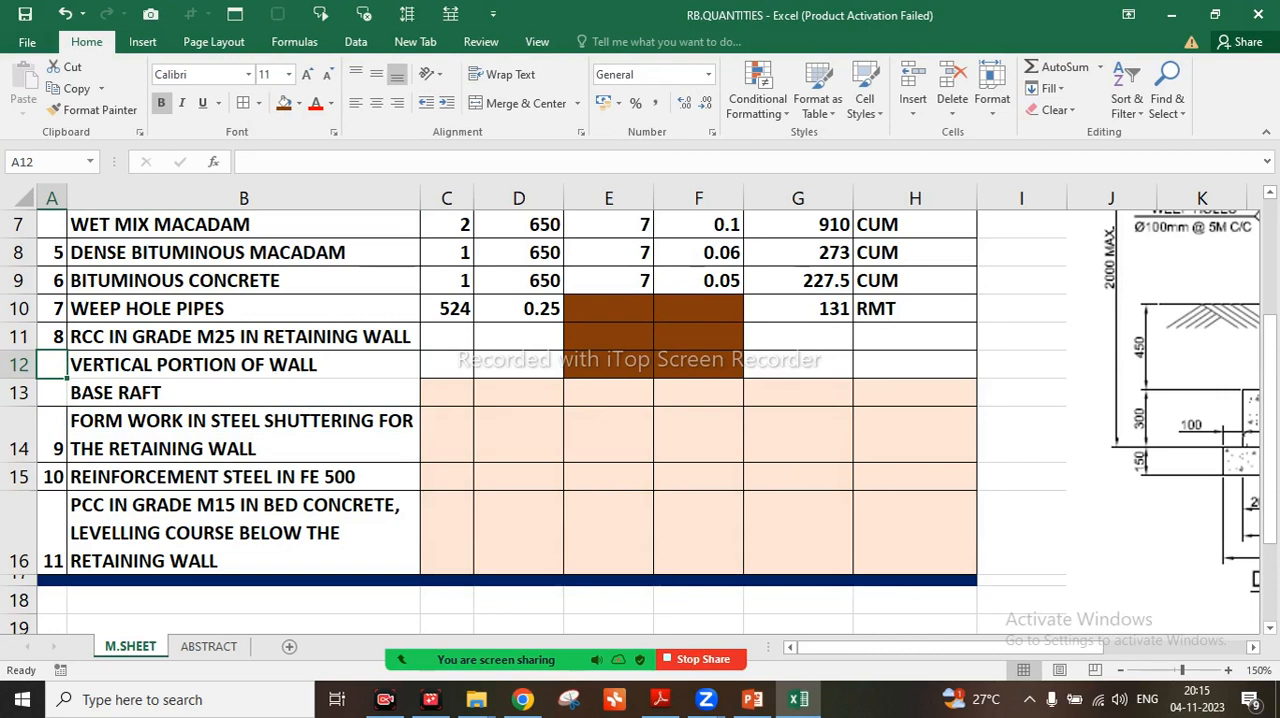
{"action": "type", "text": "8.1"}
{"action": "key", "text": "Return"}
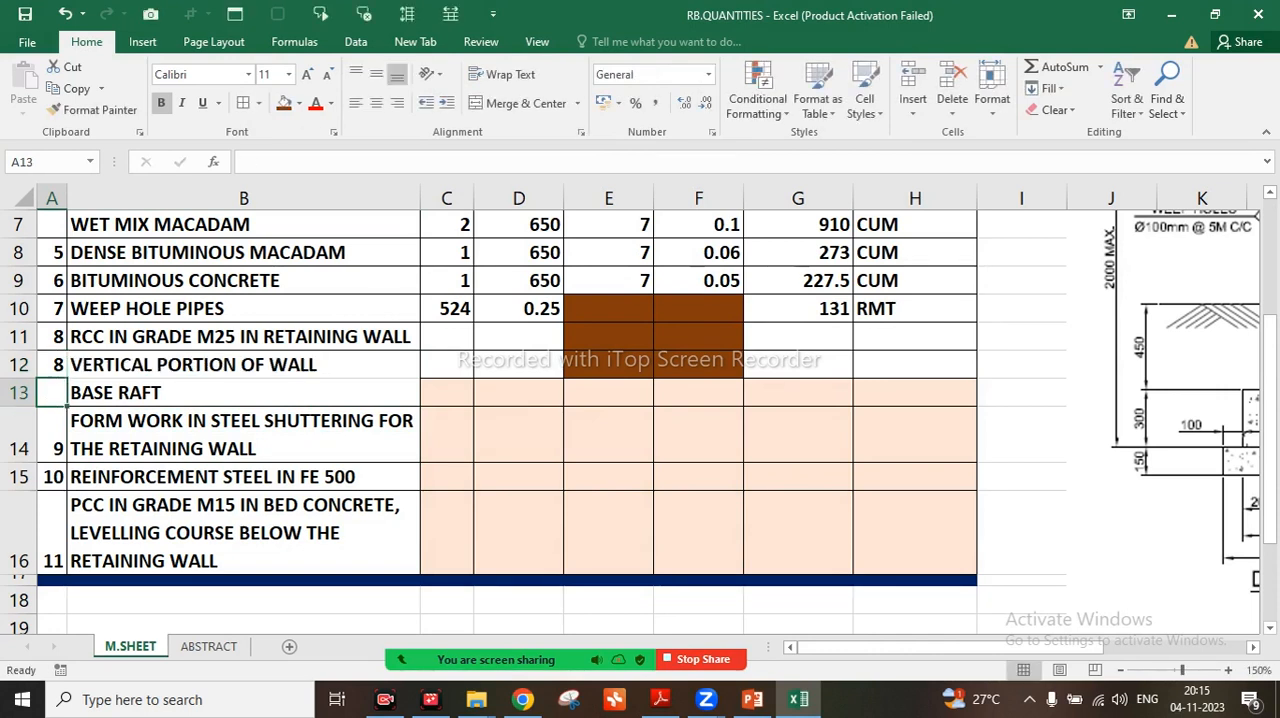
{"action": "type", "text": "8.2"}
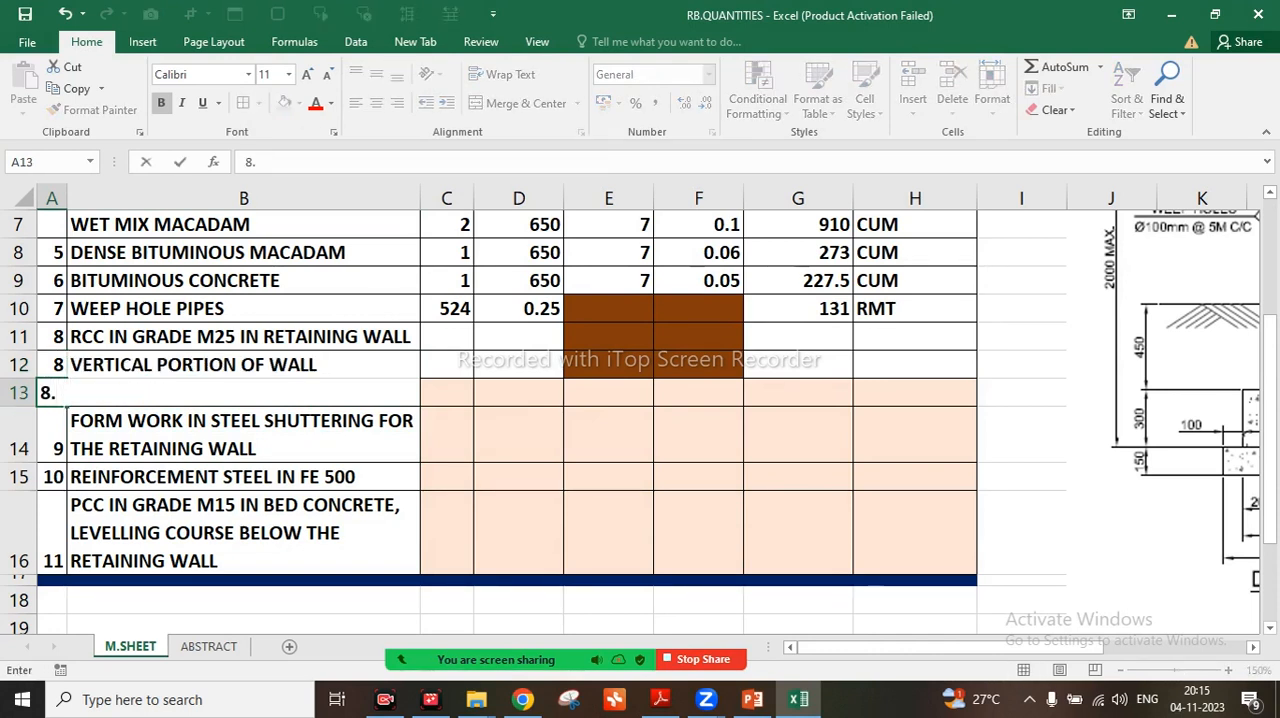
{"action": "key", "text": "Return"}
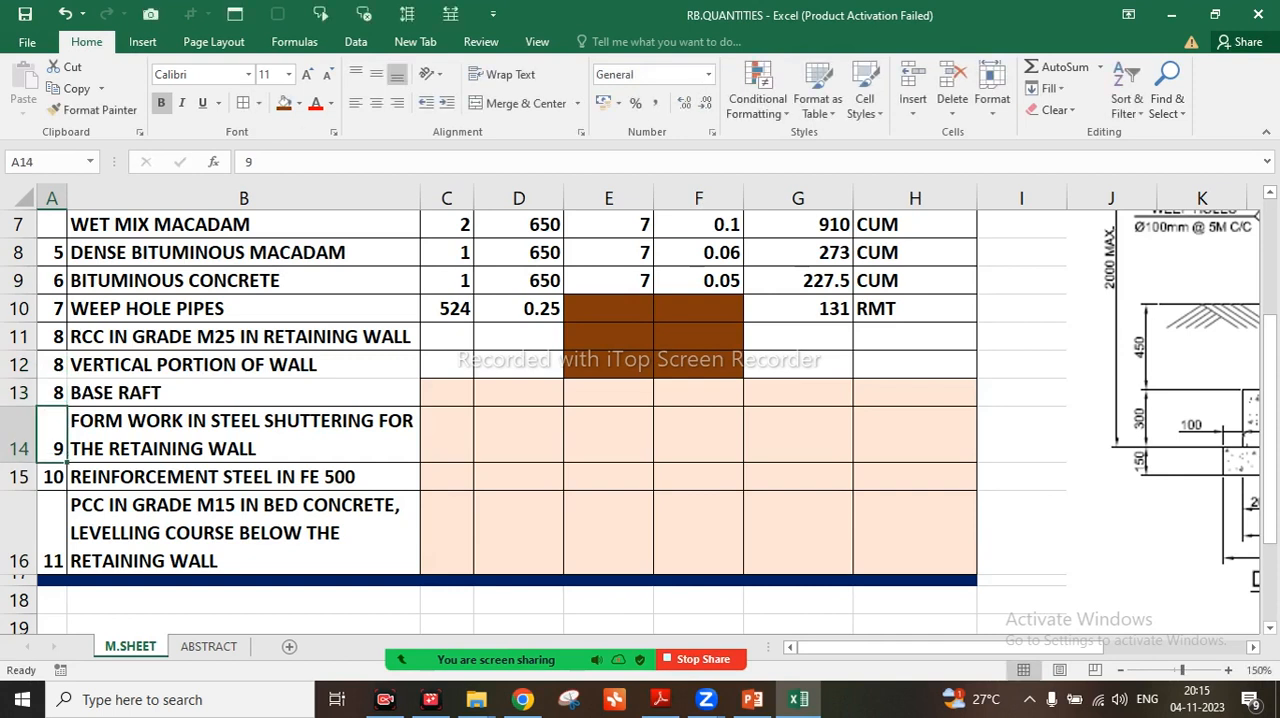
Widen column A so that the item numbers 8.1 and 8.2 fit with their decimals
{"action": "double_click", "coordinate": [54, 364]}
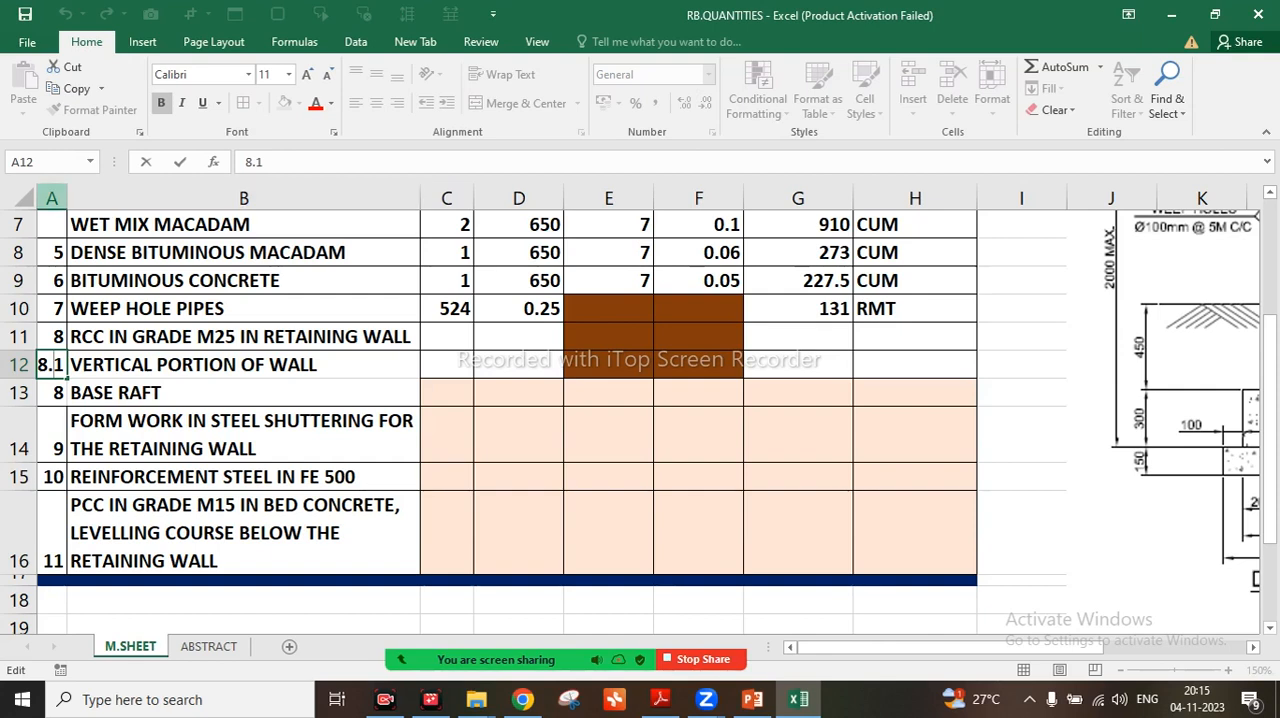
{"action": "left_click", "coordinate": [74, 198]}
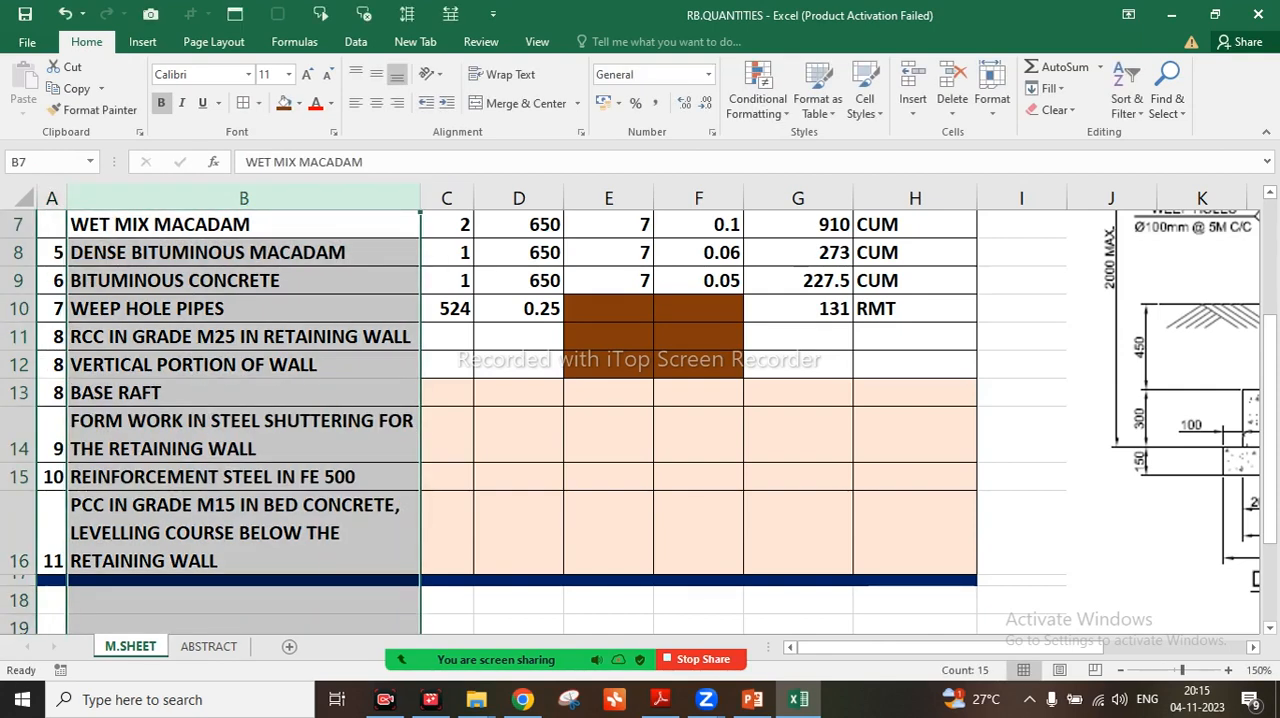
{"action": "left_click_drag", "start_coordinate": [67, 198], "coordinate": [90, 198]}
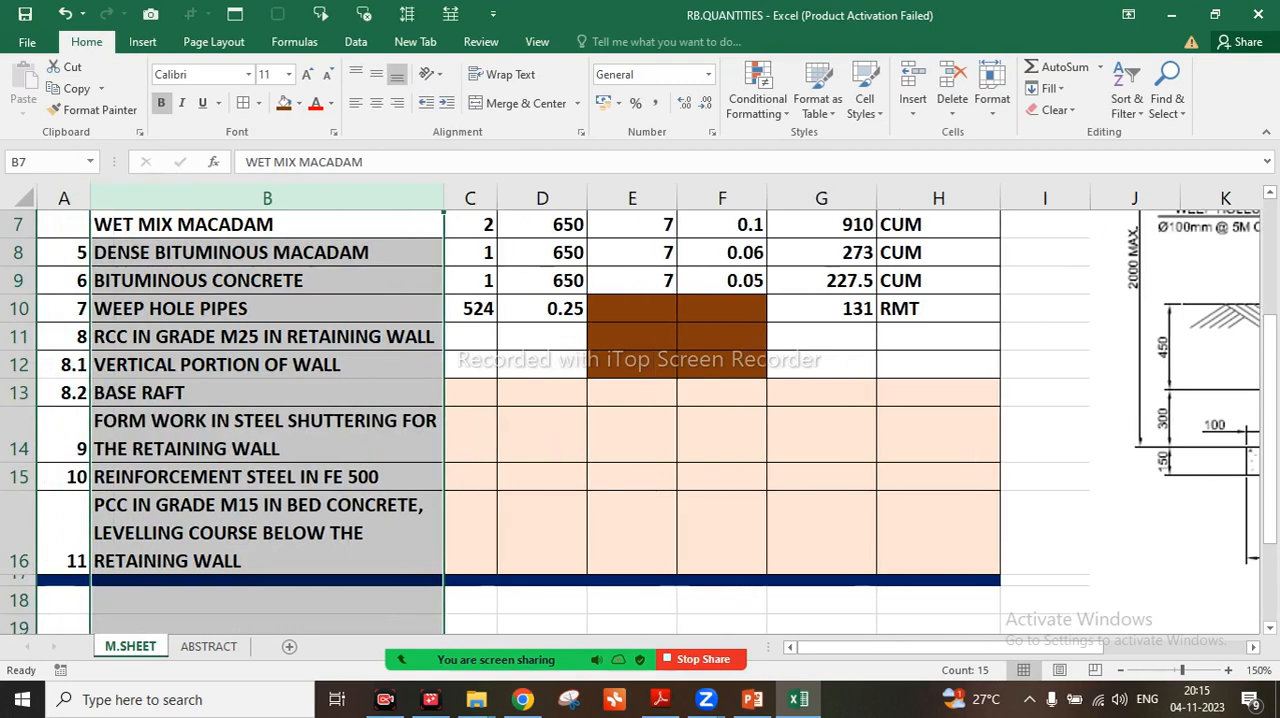
Enter 2 in column C for both the VERTICAL PORTION OF WALL and BASE RAFT rows
{"action": "left_click", "coordinate": [470, 365]}
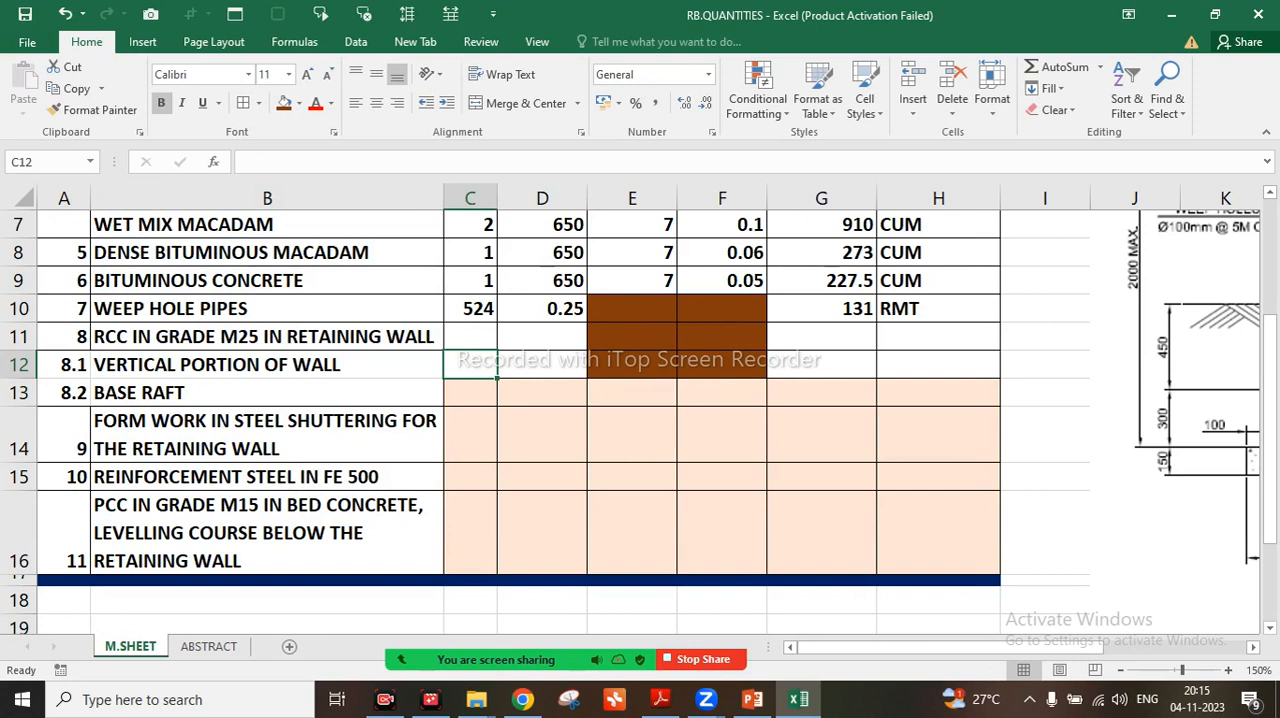
{"action": "type", "text": "2"}
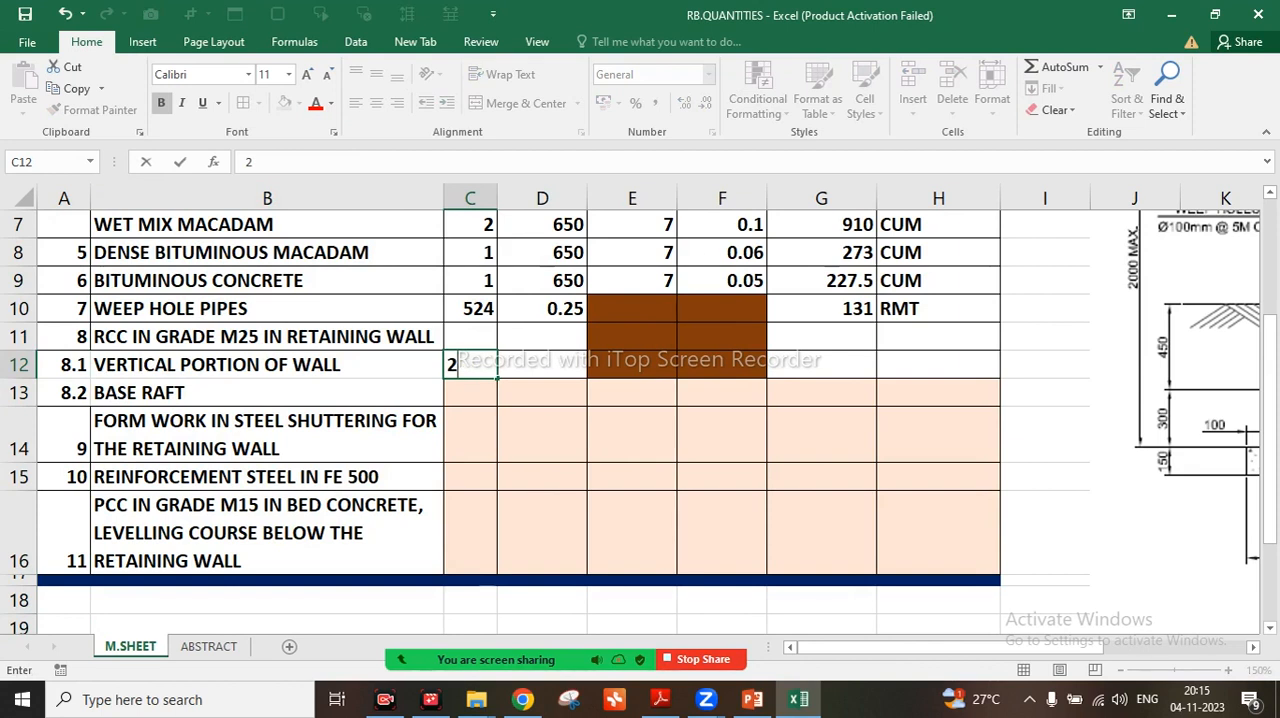
{"action": "key", "text": "Return"}
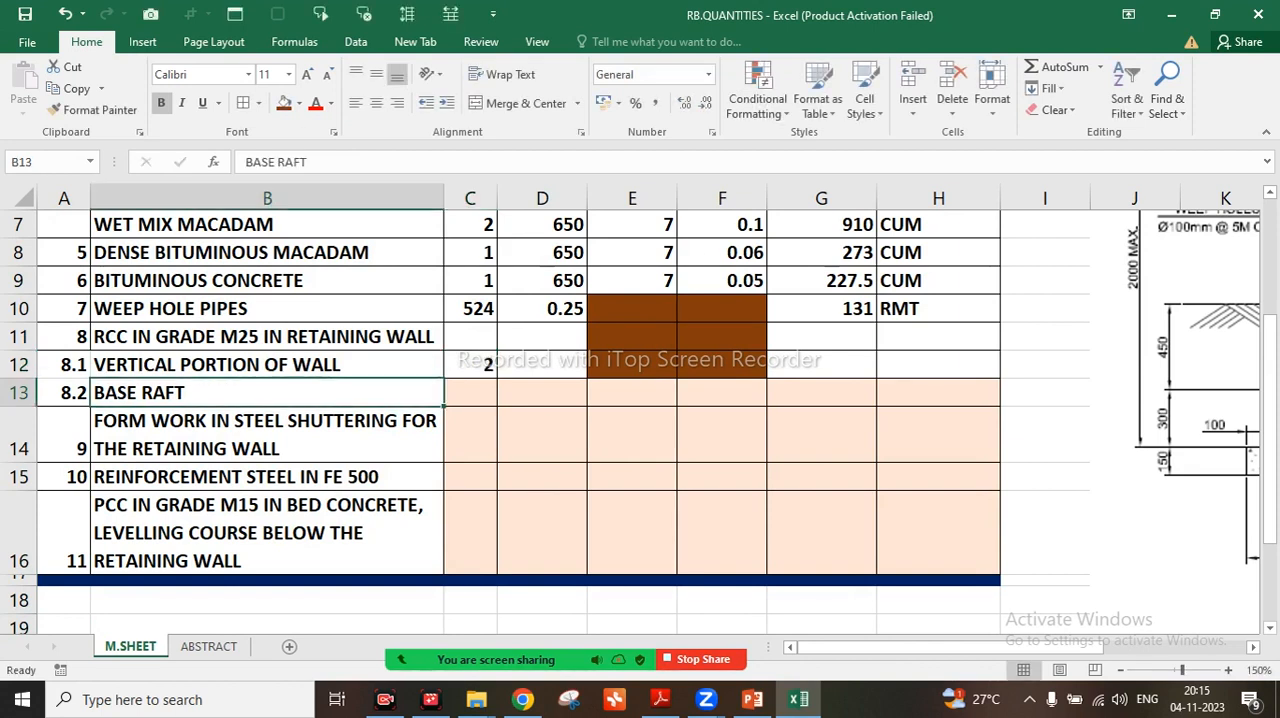
{"action": "key", "text": "Right"}
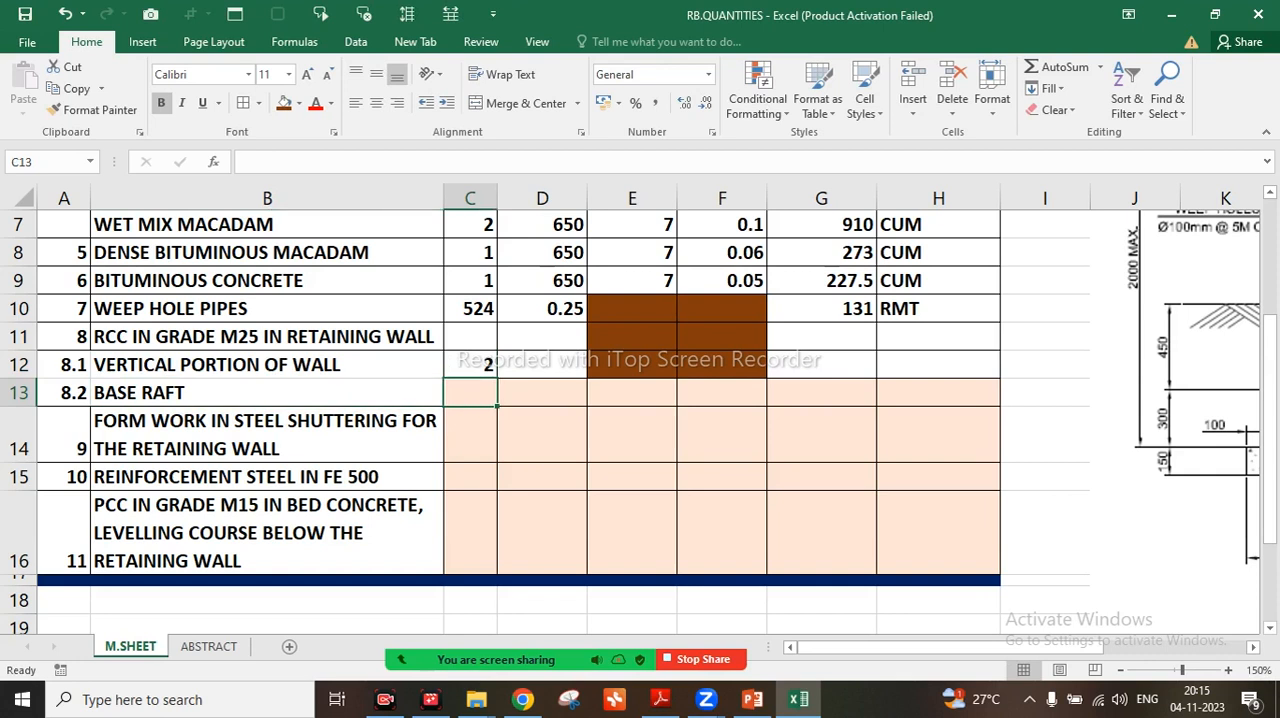
{"action": "type", "text": "2"}
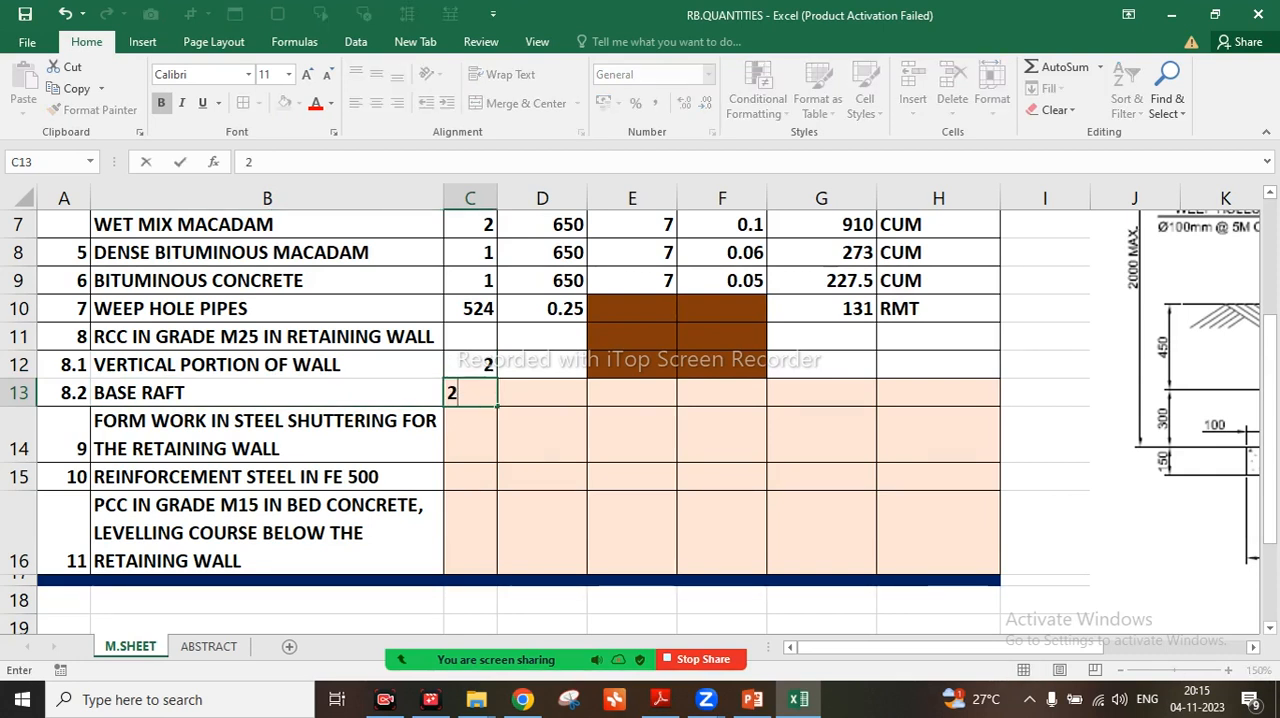
Enter 650 in column D for both the VERTICAL PORTION OF WALL and BASE RAFT rows
{"action": "key", "text": "Right"}
{"action": "key", "text": "Up"}
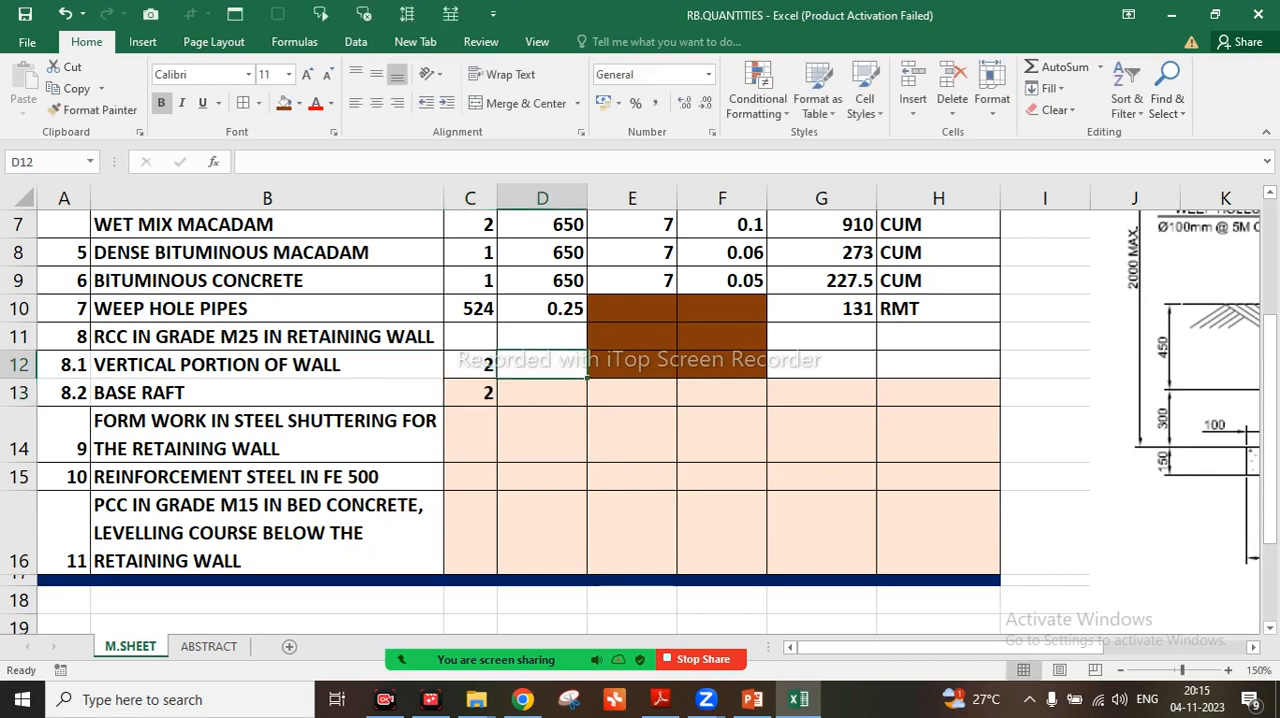
{"action": "type", "text": "650"}
{"action": "key", "text": "Return"}
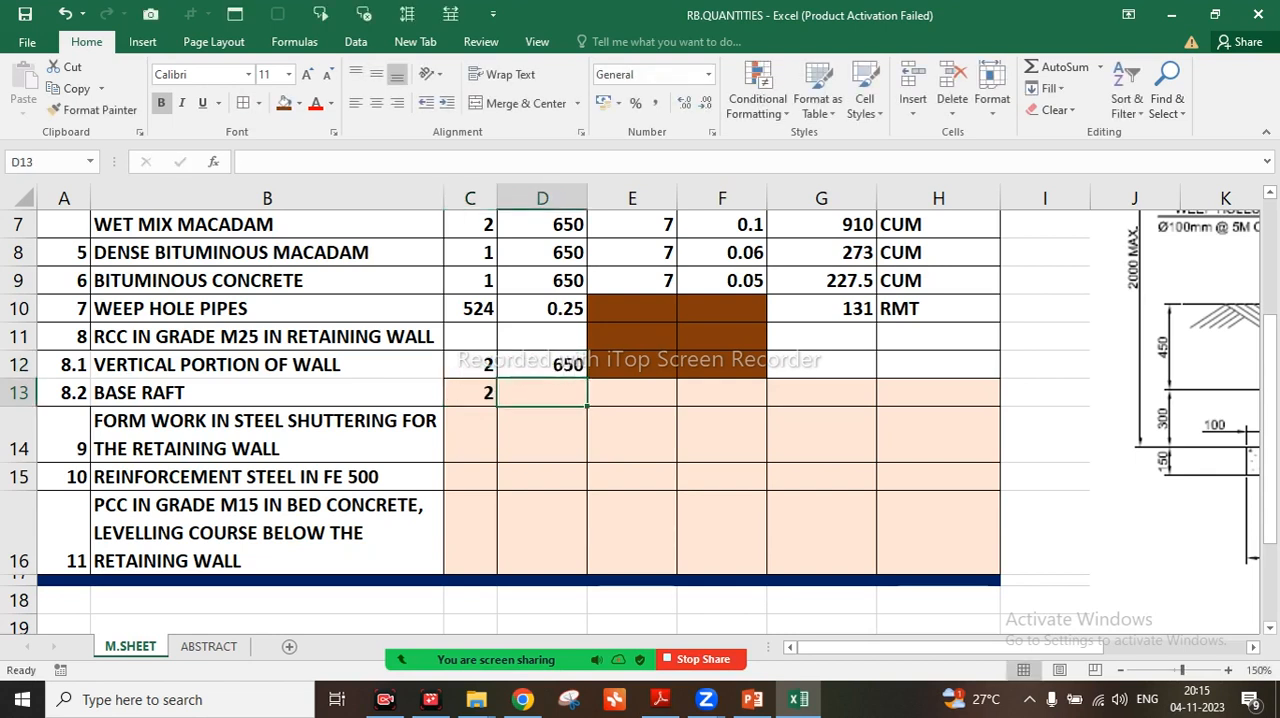
{"action": "type", "text": "650"}
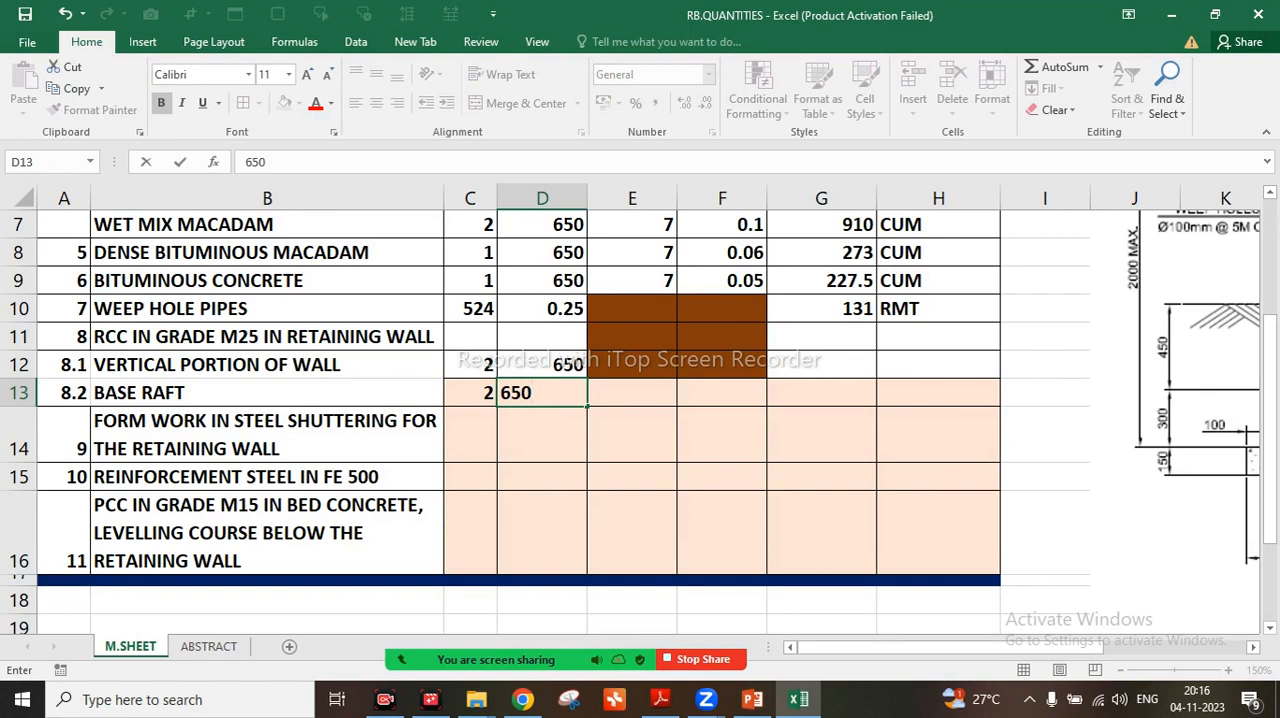
{"action": "left_click", "coordinate": [632, 309]}
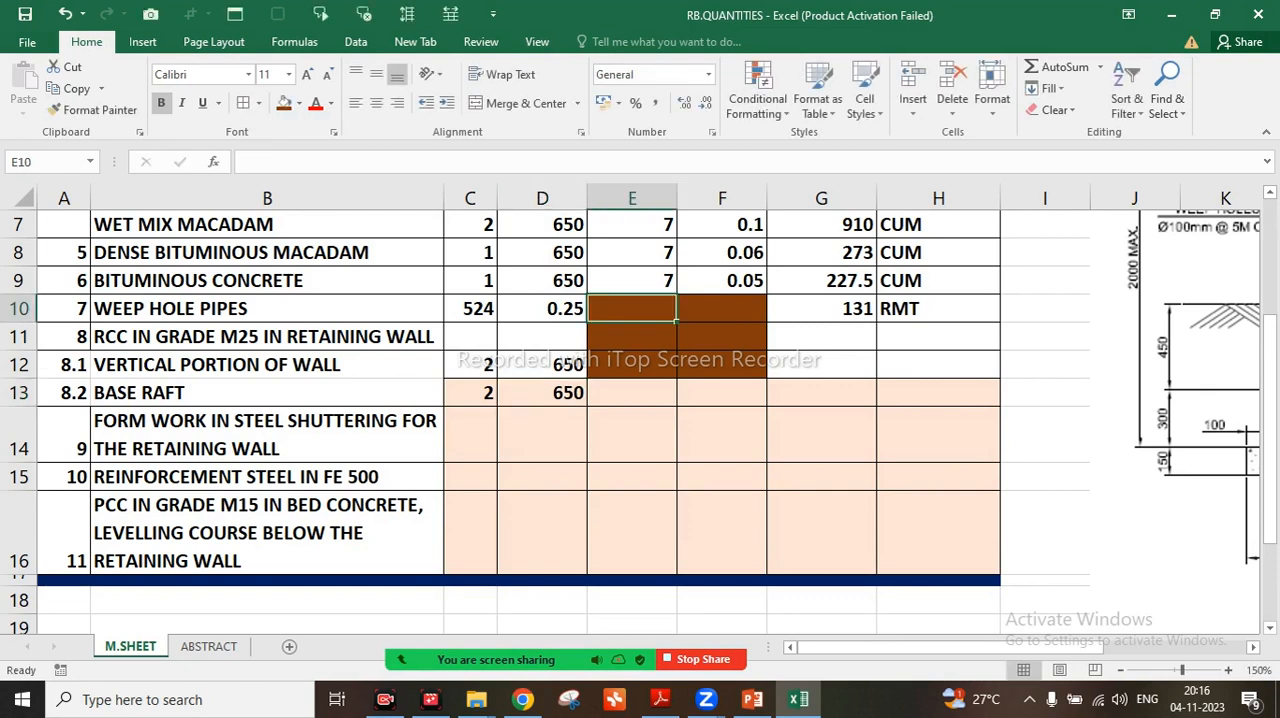
Change the fill of cells E11:F12 from brown to white
{"action": "left_click_drag", "start_coordinate": [632, 337], "coordinate": [720, 365]}
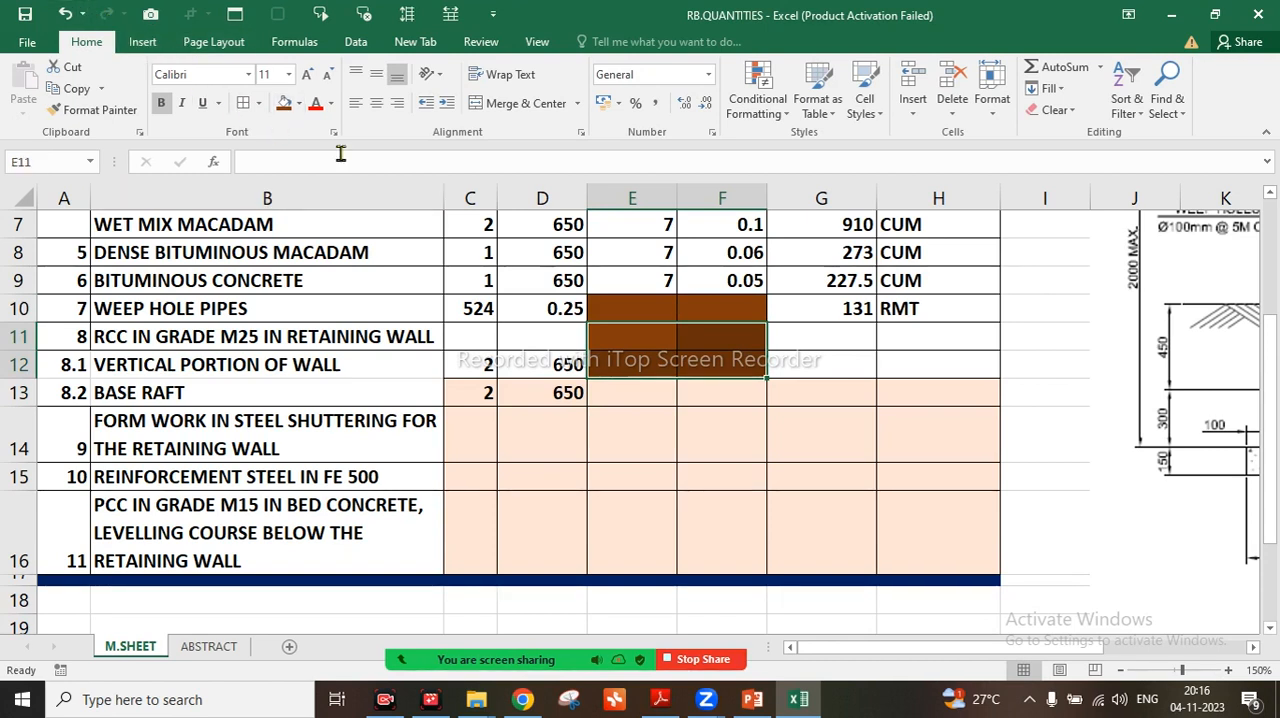
{"action": "left_click", "coordinate": [298, 104]}
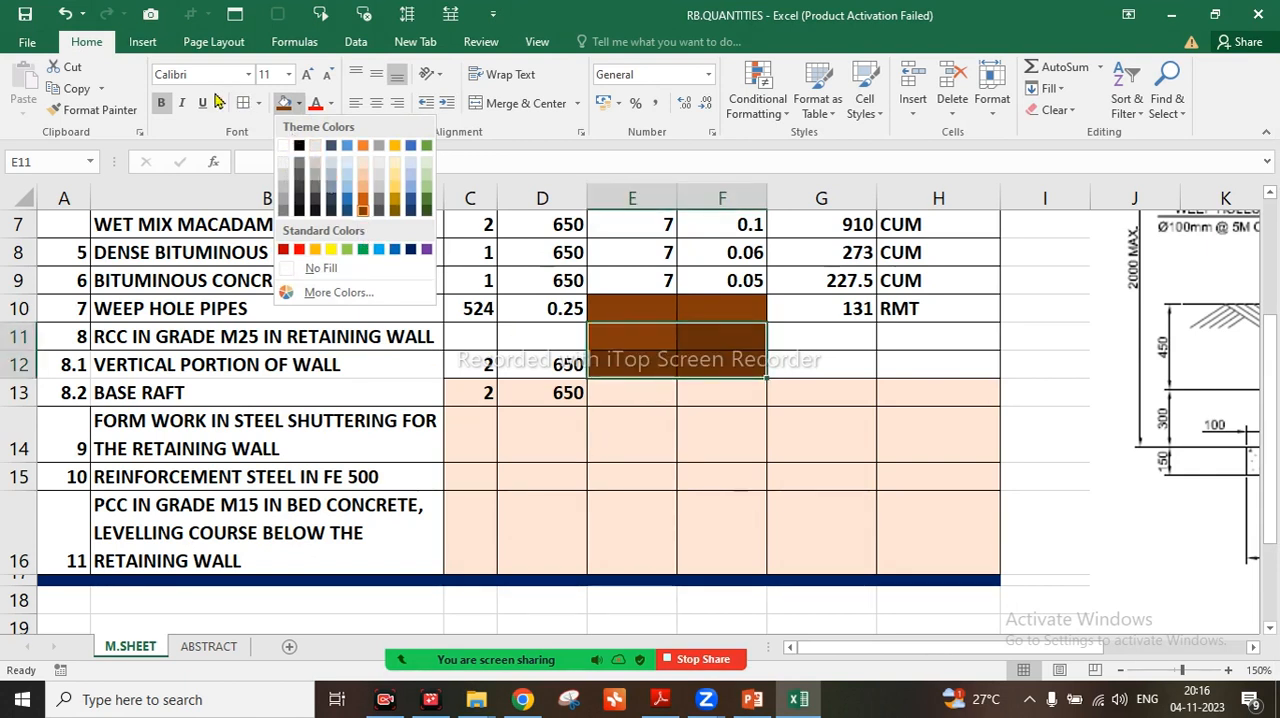
{"action": "left_click", "coordinate": [285, 148]}
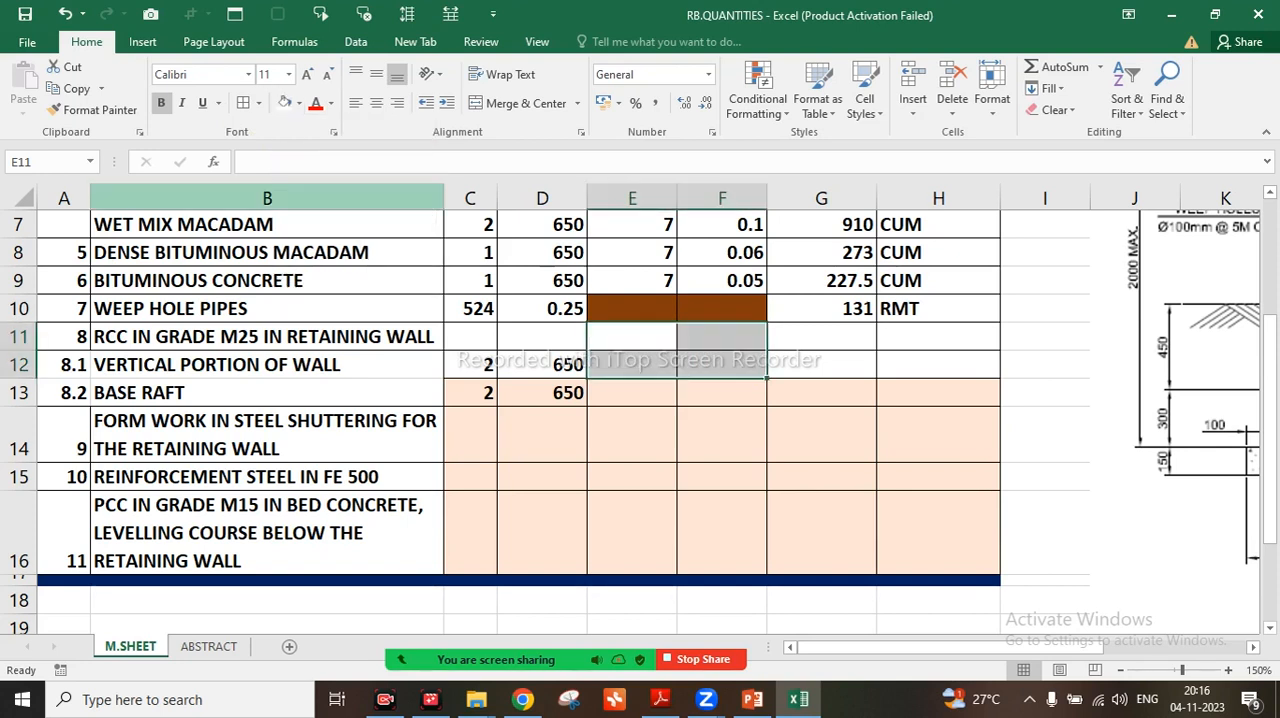
{"action": "left_click", "coordinate": [821, 435]}
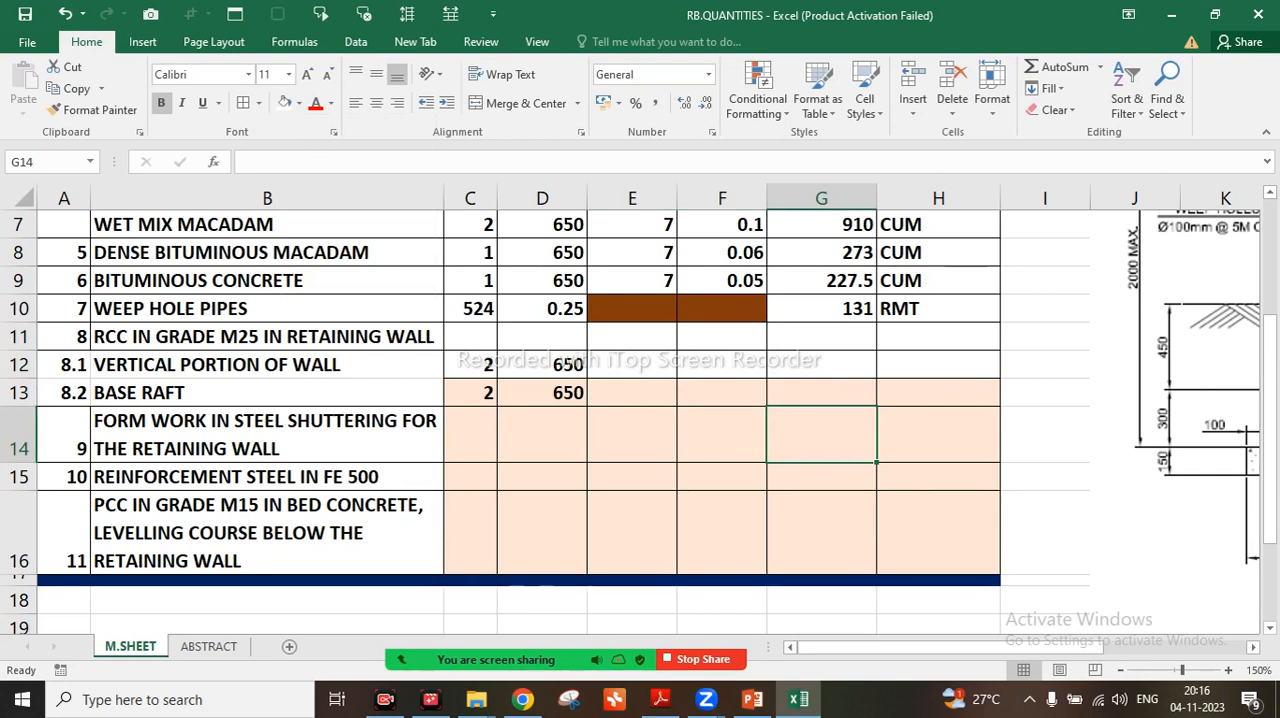
Enter 0.25 in E12 and 1.7 in F12 as the dimensions of the vertical portion of the wall
{"action": "left_click", "coordinate": [632, 365]}
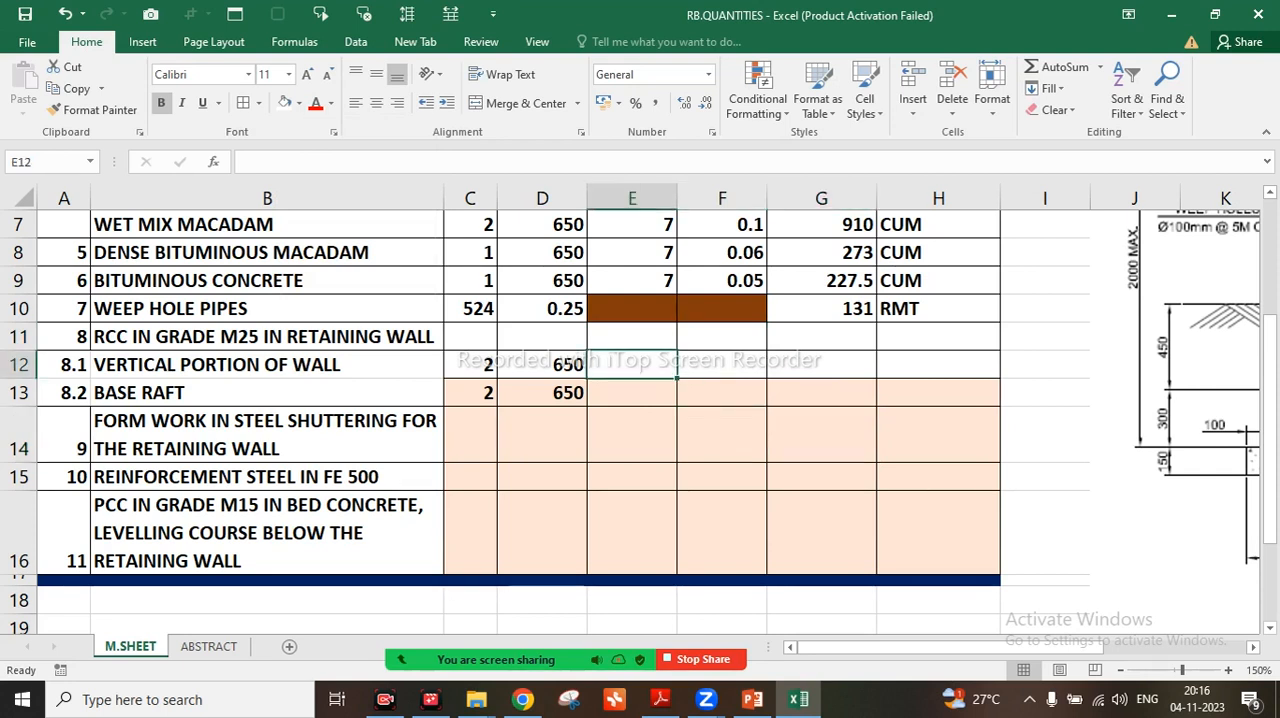
{"action": "type", "text": "0.25"}
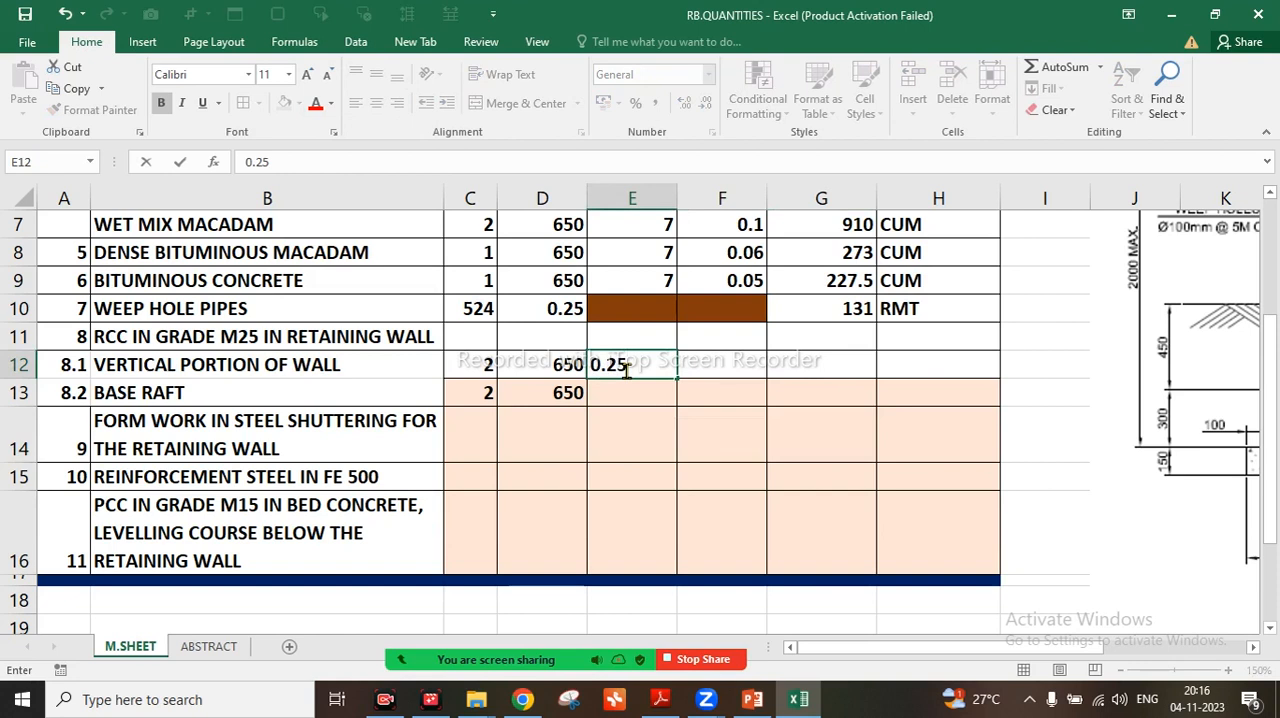
{"action": "left_click", "coordinate": [938, 393]}
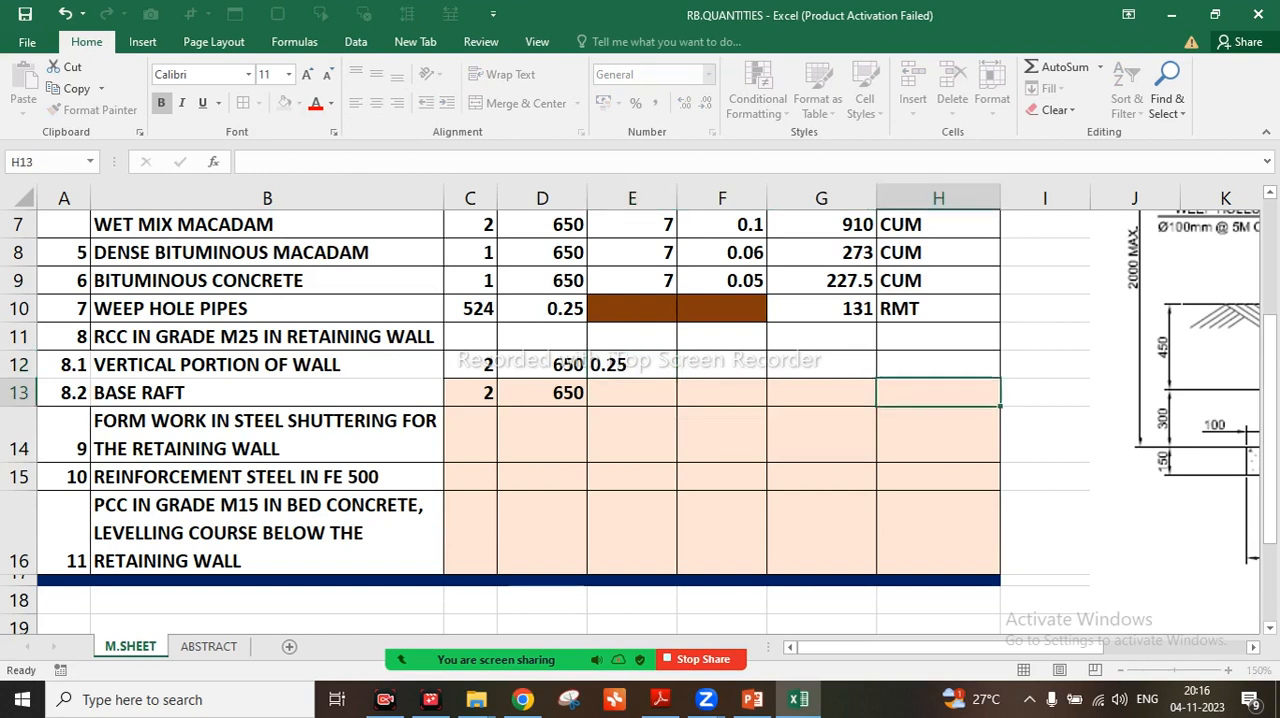
{"action": "left_click", "coordinate": [632, 337]}
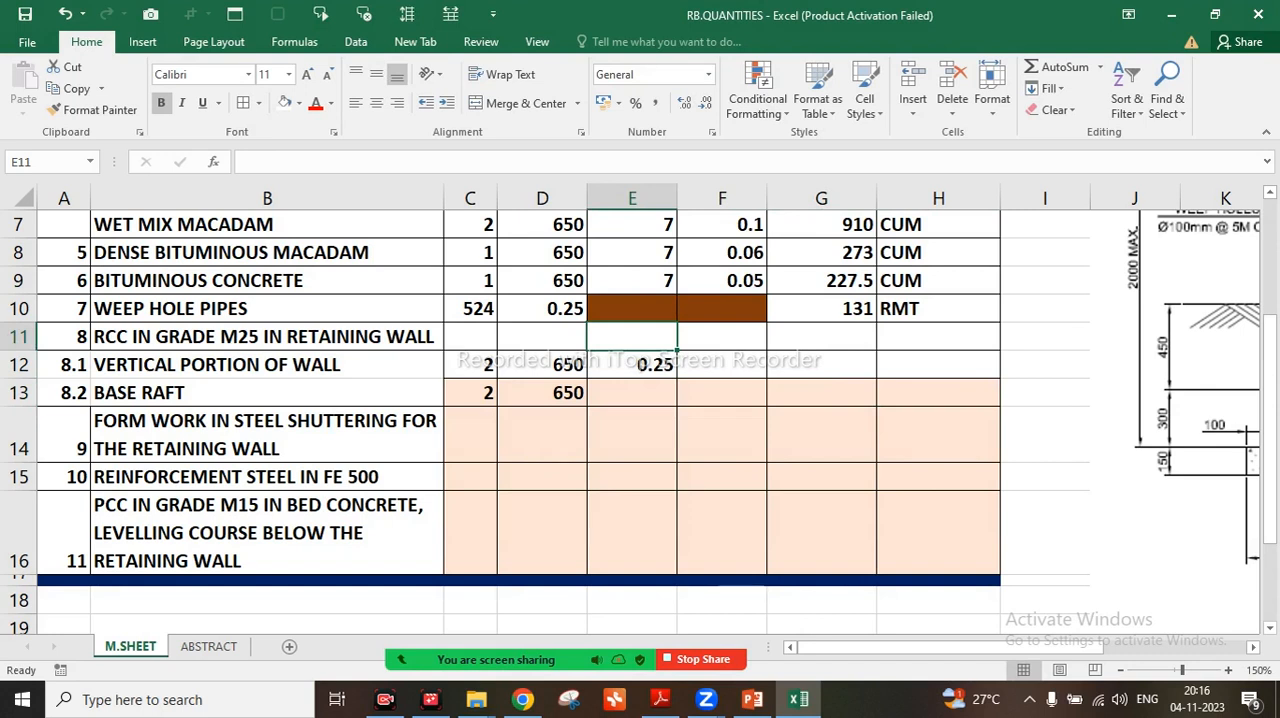
{"action": "left_click", "coordinate": [722, 365]}
{"action": "type", "text": "1.7"}
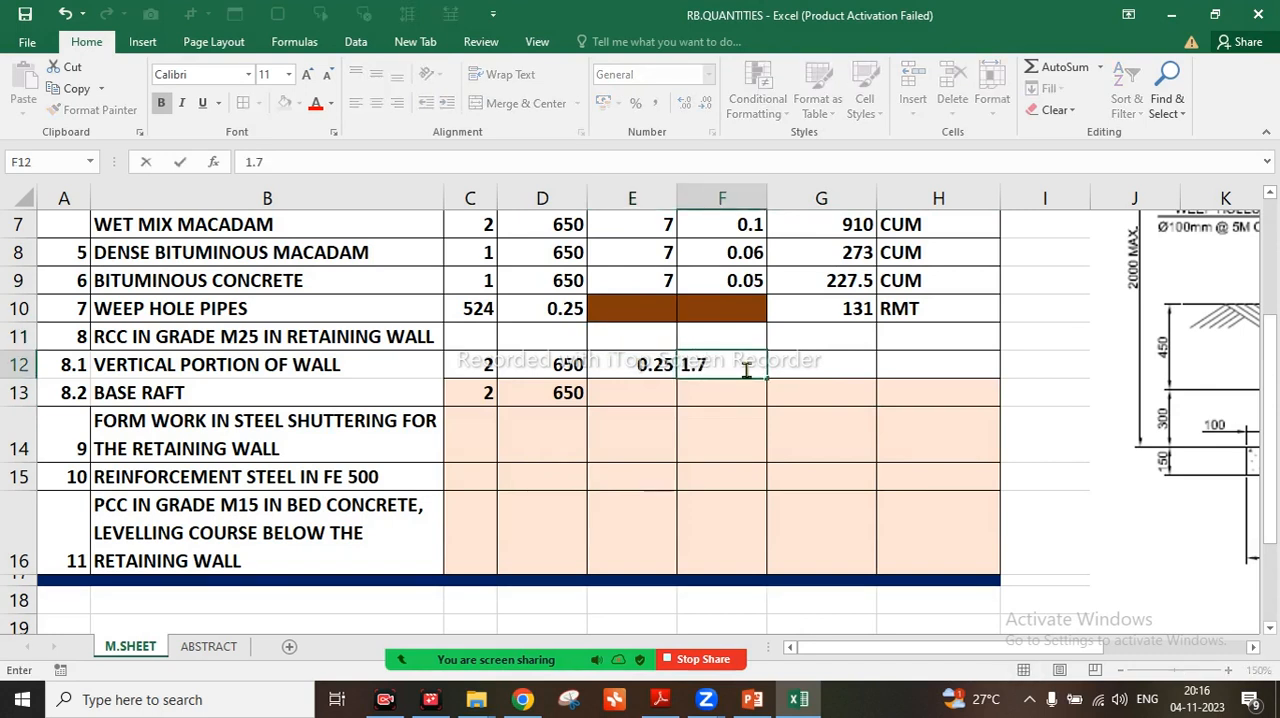
{"action": "left_click", "coordinate": [727, 432]}
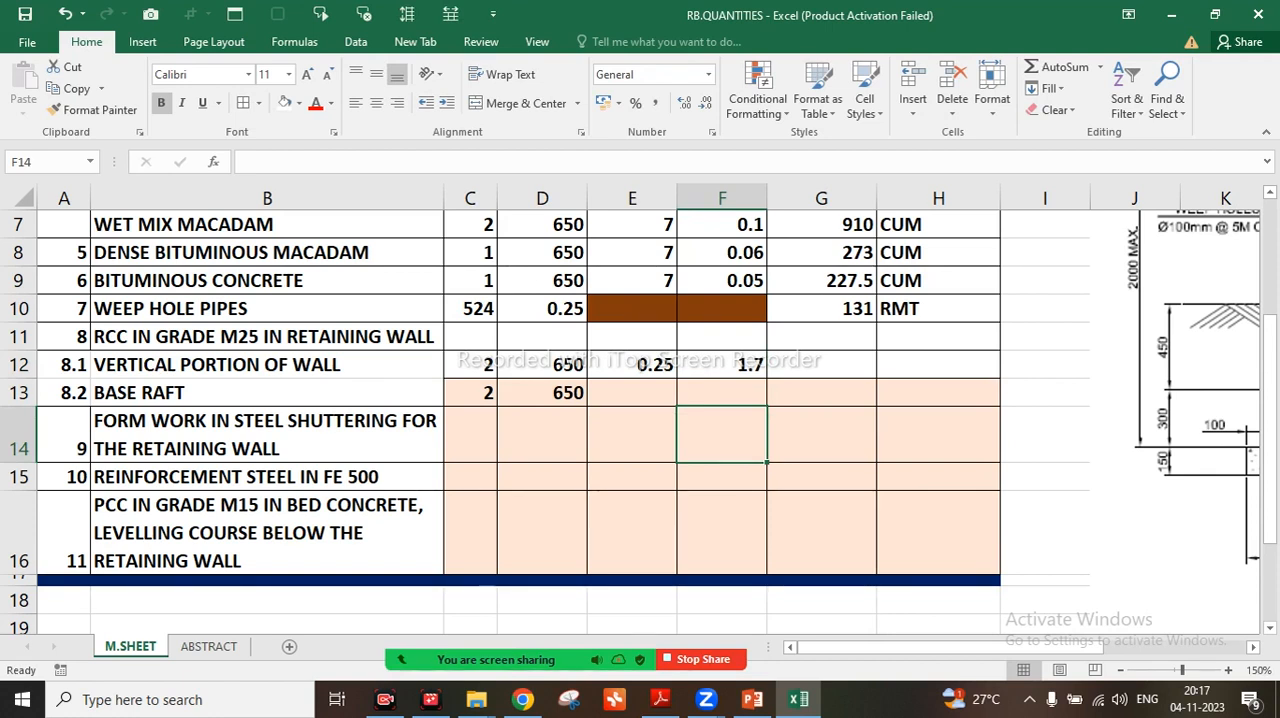
Enter 1.55 in E13 and 0.3 in F13 as the dimensions of the base raft
{"action": "left_click", "coordinate": [632, 393]}
{"action": "type", "text": "1"}
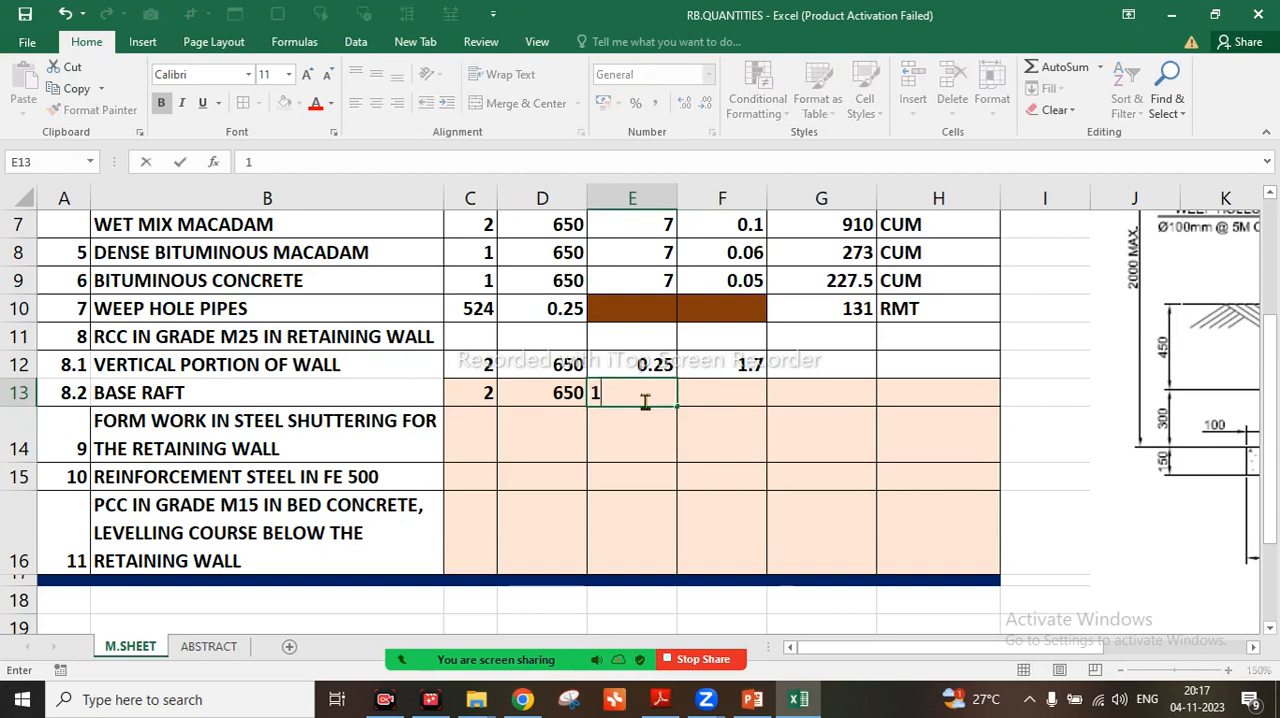
{"action": "type", "text": ".550"}
{"action": "key", "text": "Return"}
{"action": "key", "text": "Return"}
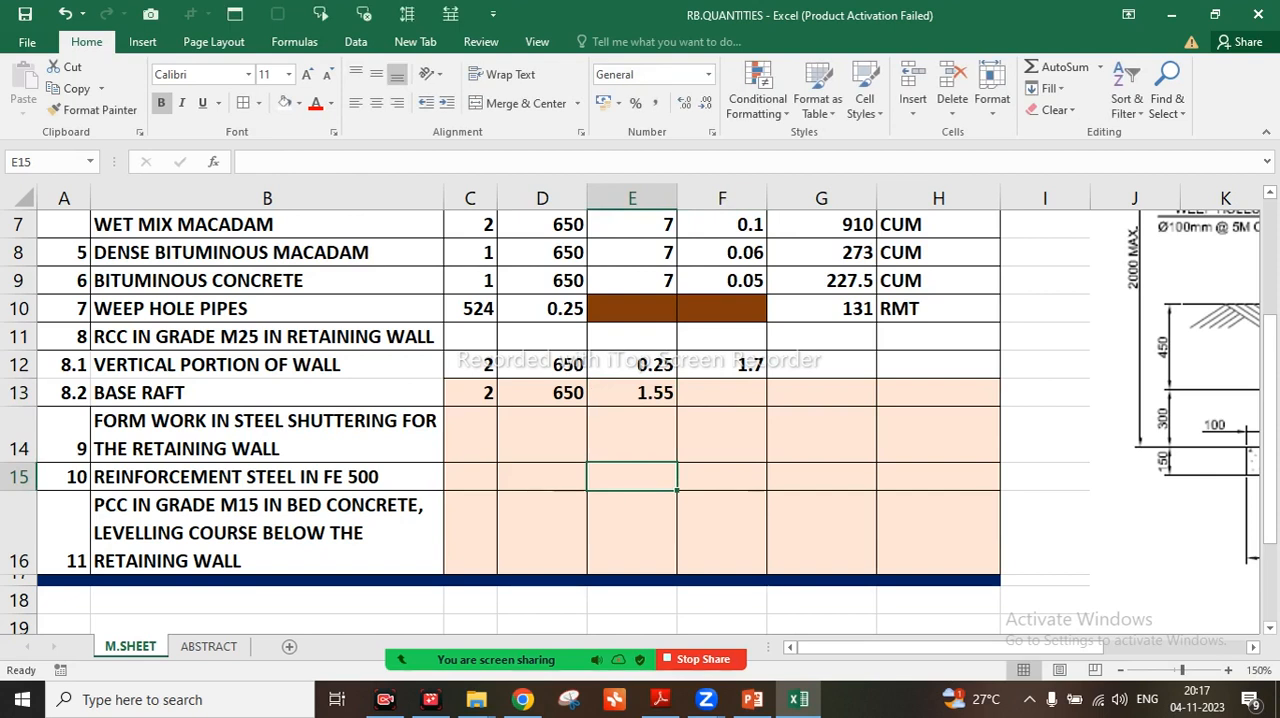
{"action": "left_click", "coordinate": [722, 393]}
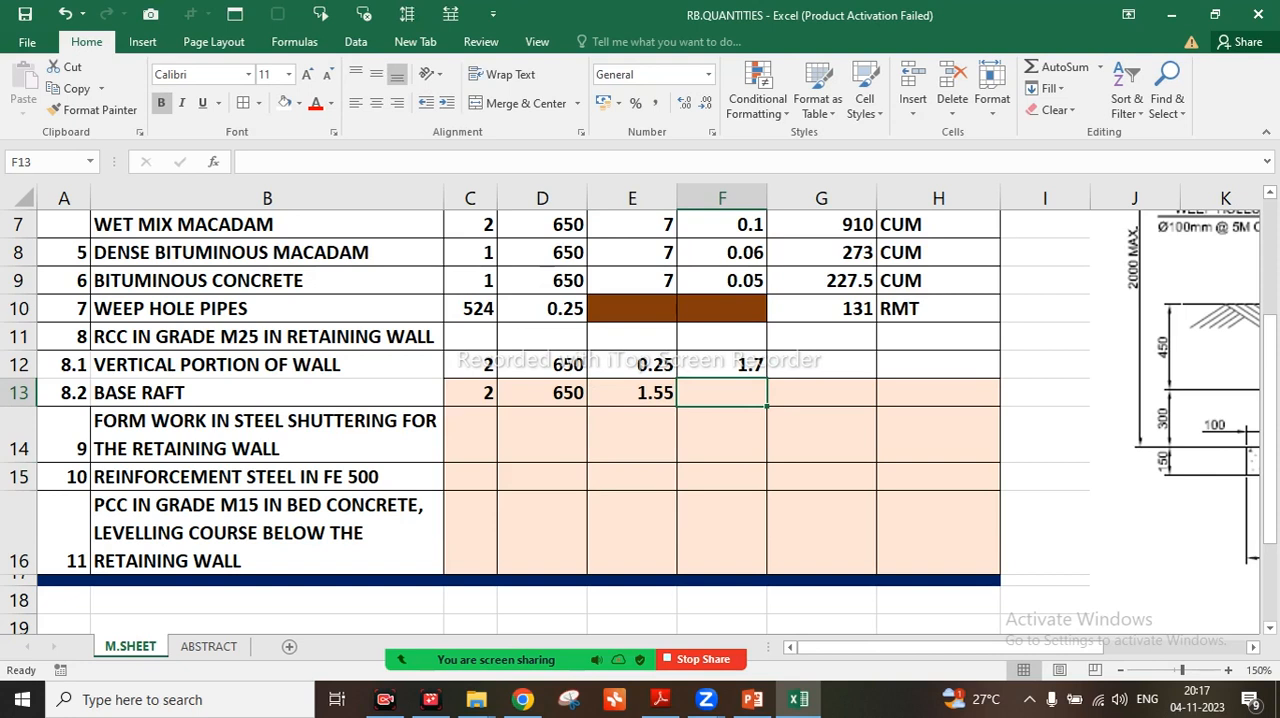
{"action": "type", "text": "0."}
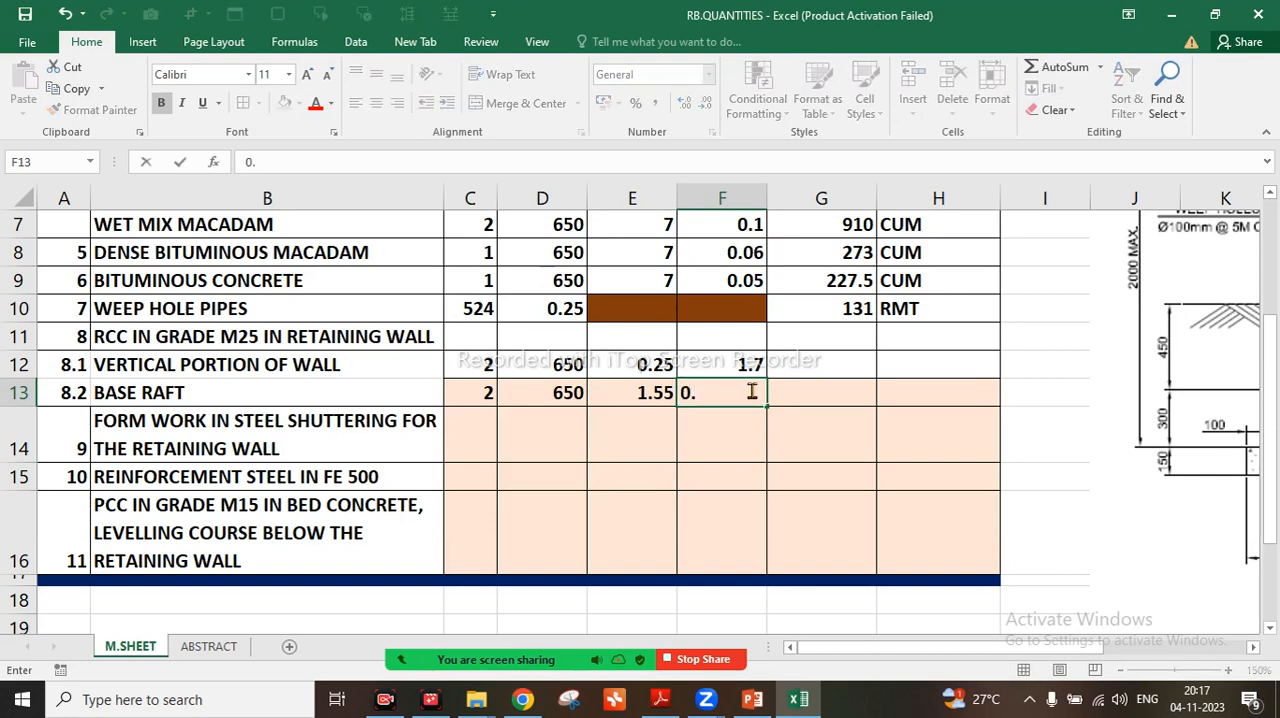
{"action": "type", "text": "3"}
{"action": "key", "text": "Return"}
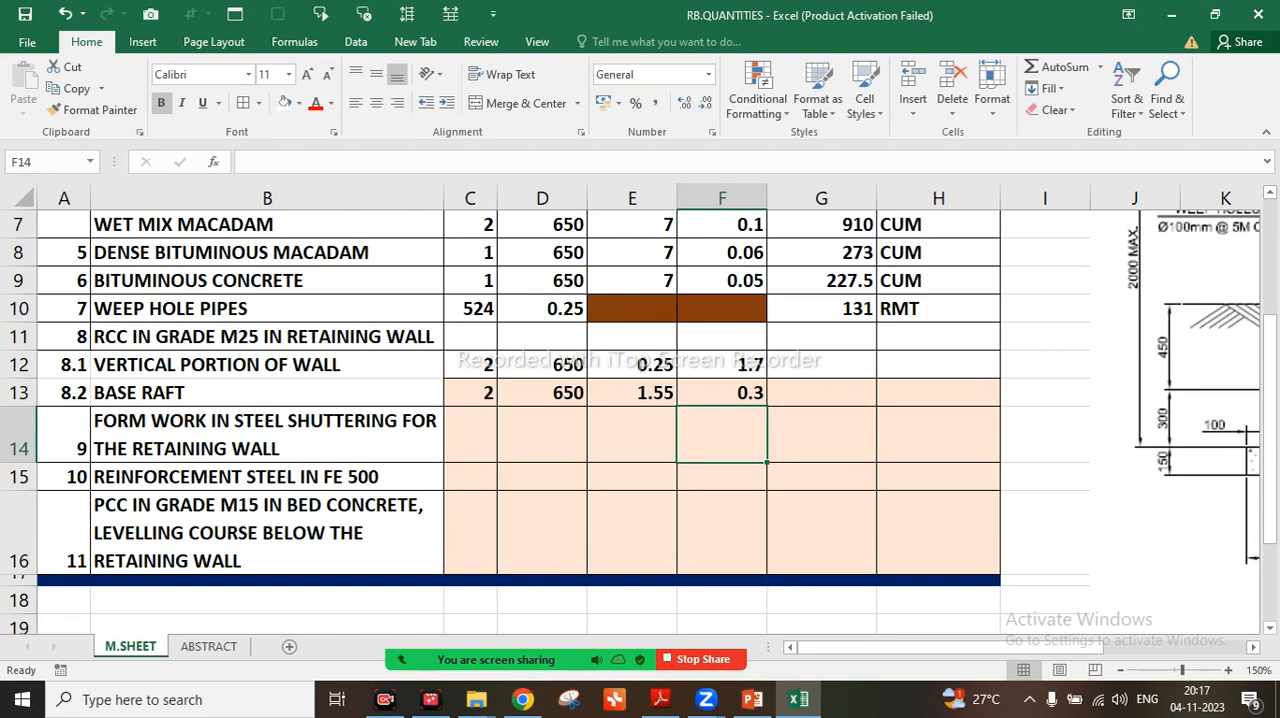
Copy the quantity formula from G8 into G12 and G13 for the vertical portion and base raft, and save the workbook
{"action": "left_click", "coordinate": [822, 253]}
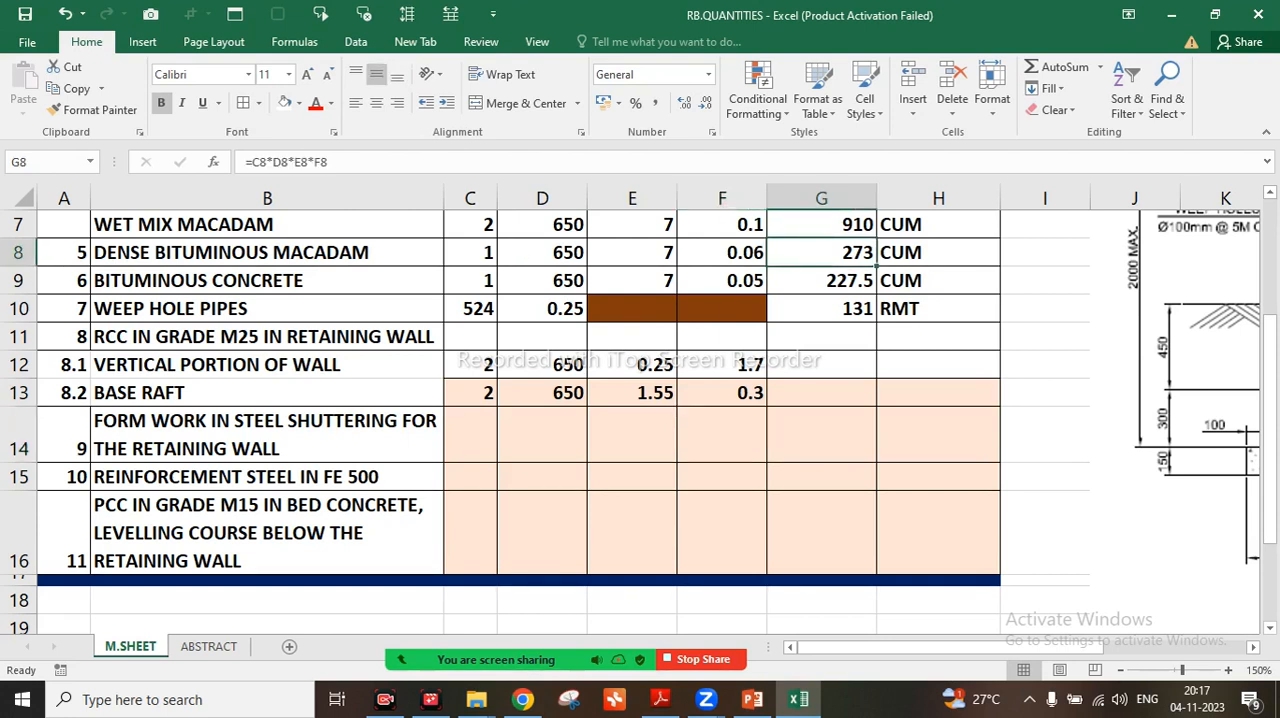
{"action": "key", "text": "ctrl+c"}
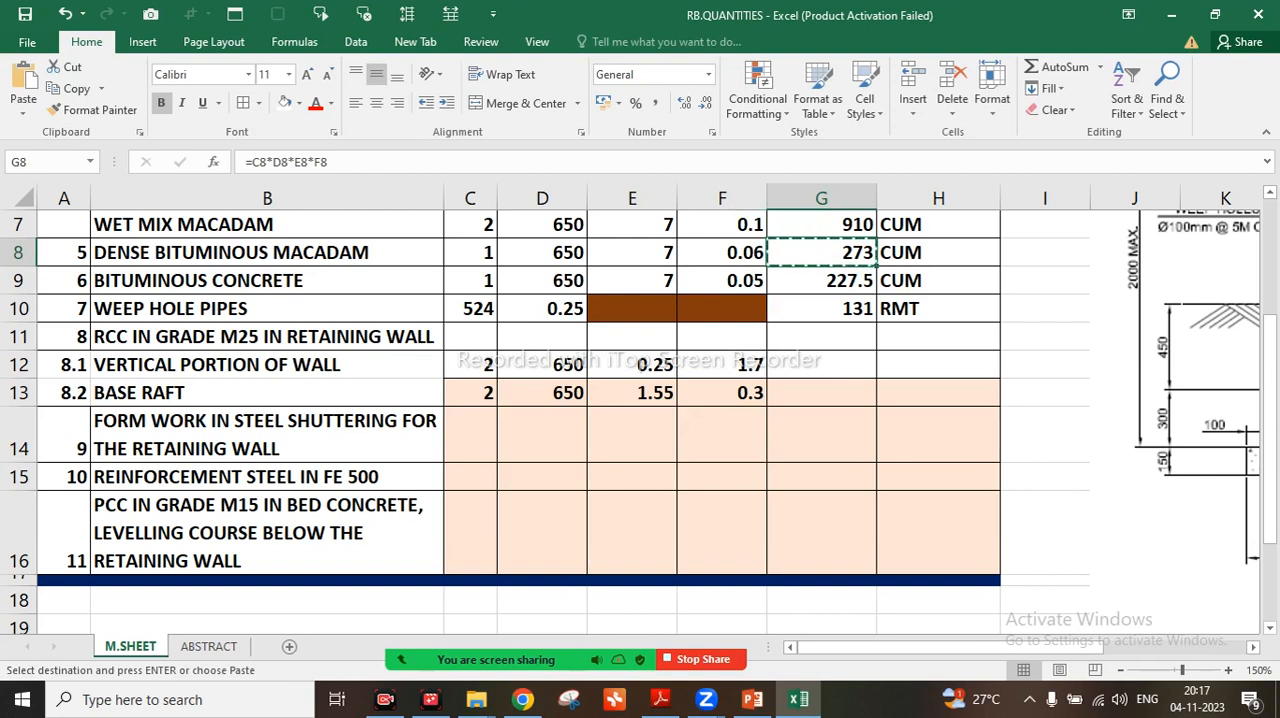
{"action": "left_click", "coordinate": [822, 365]}
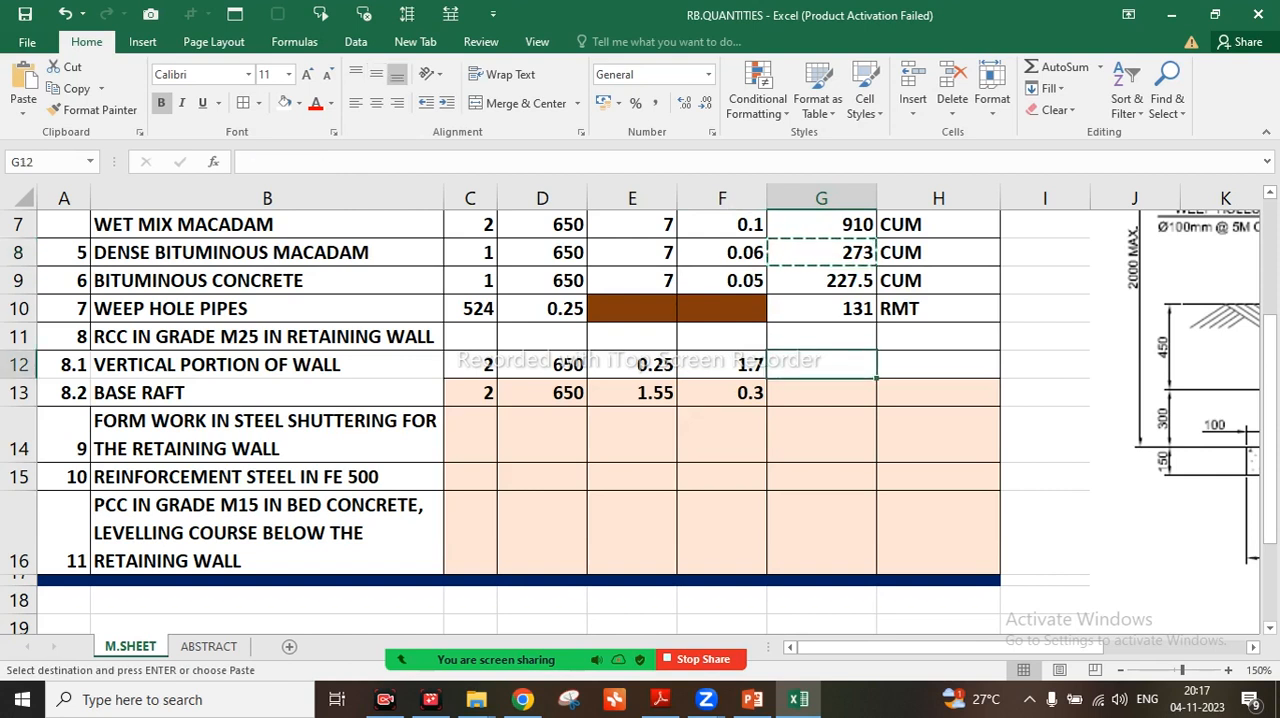
{"action": "key", "text": "ctrl+v"}
{"action": "key", "text": "ctrl"}
{"action": "key", "text": "Escape"}
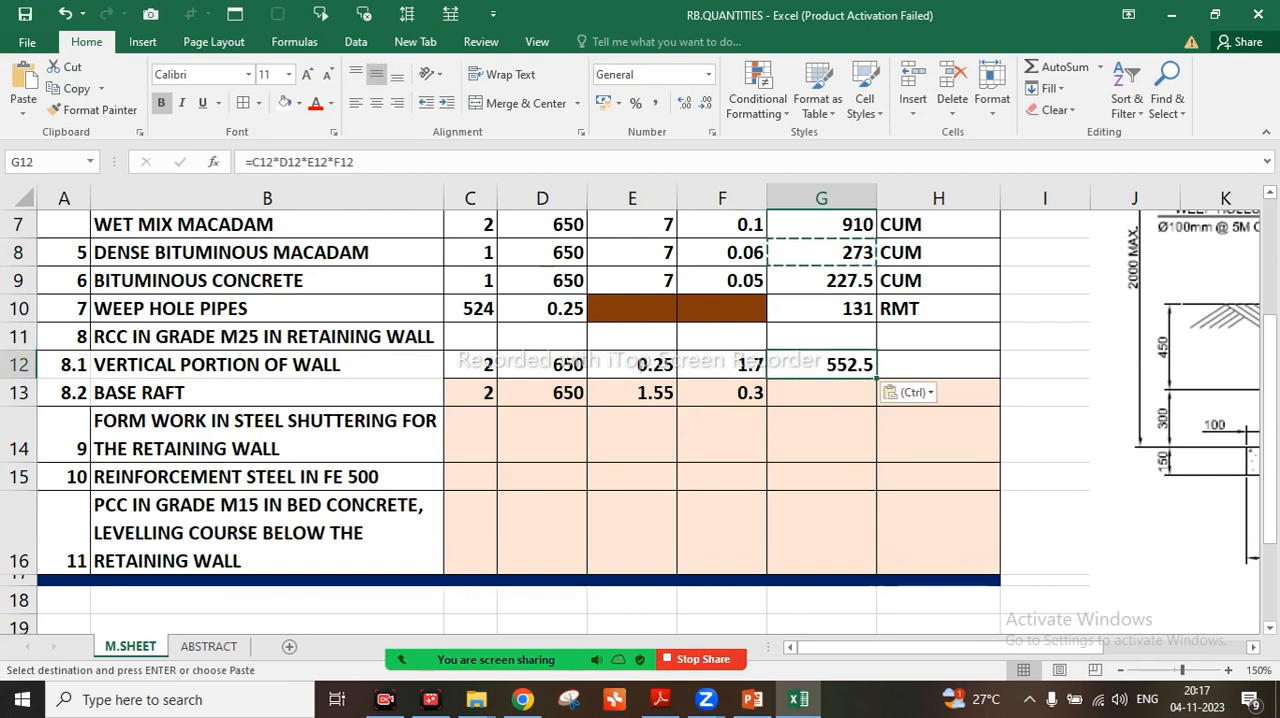
{"action": "key", "text": "Down"}
{"action": "key", "text": "ctrl+v"}
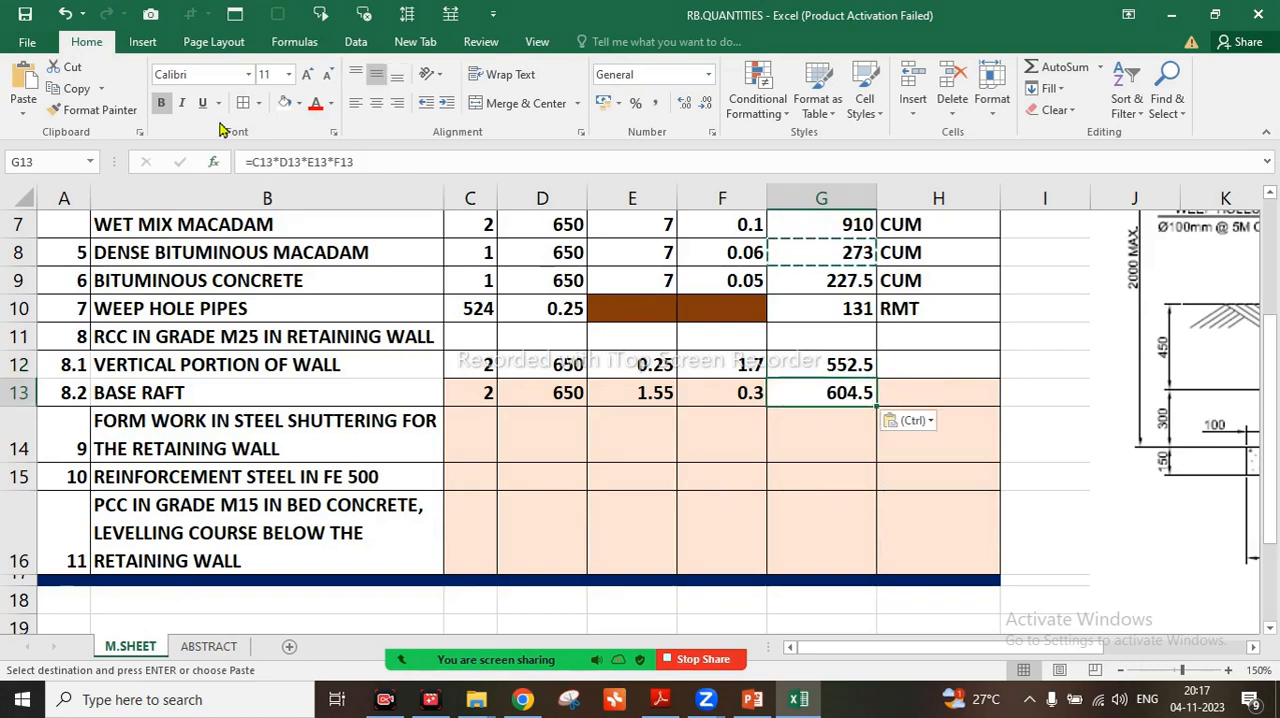
{"action": "left_click", "coordinate": [30, 14]}
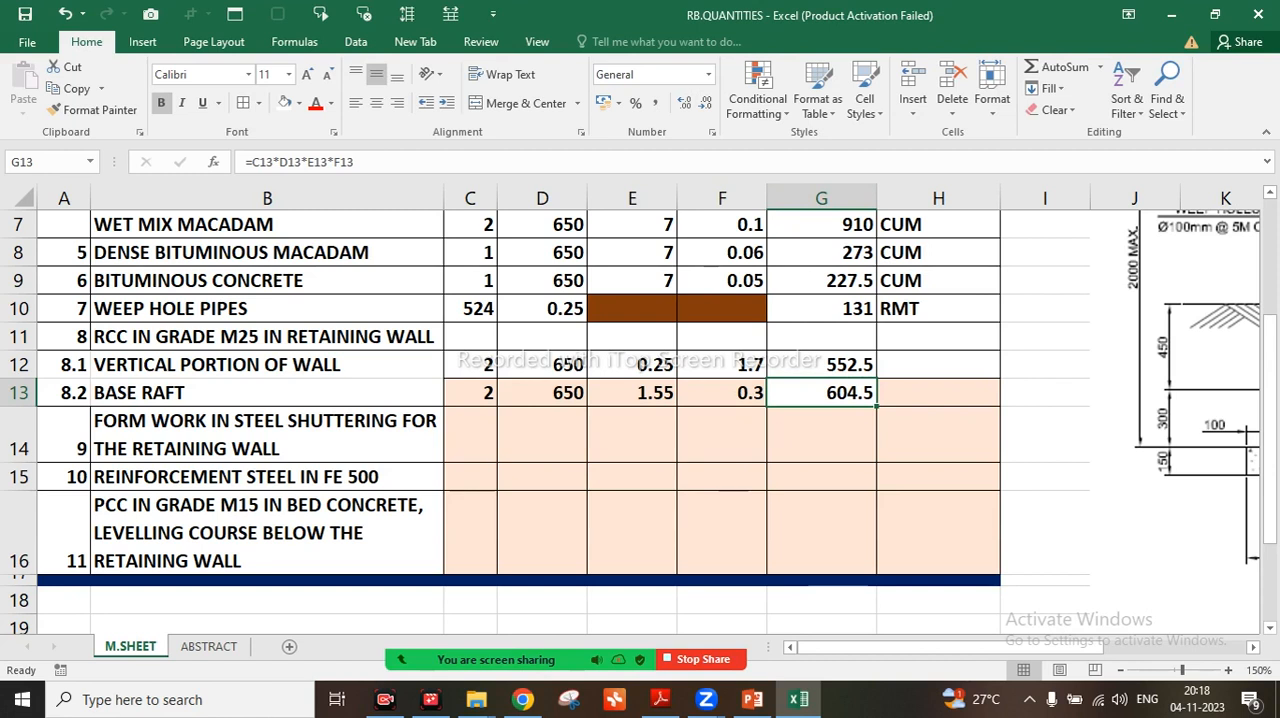
Enter CUM as the unit in H12 and H13, and save the workbook
{"action": "left_click", "coordinate": [938, 365]}
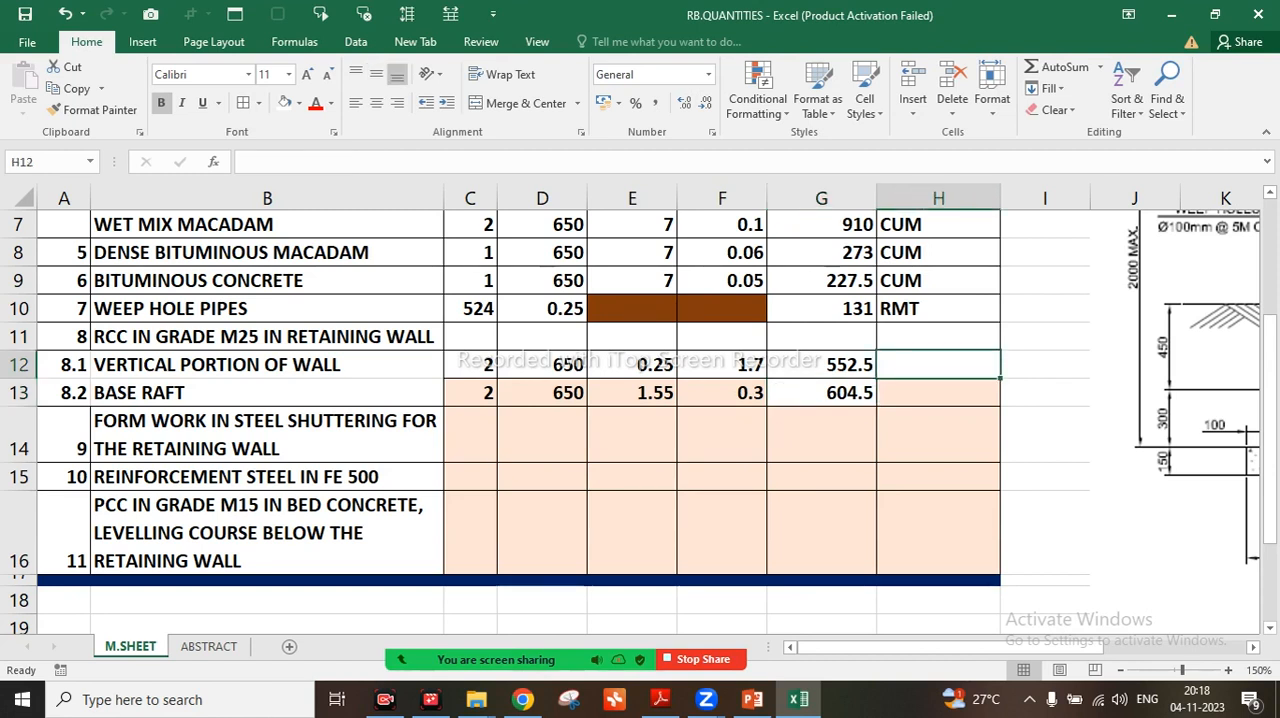
{"action": "type", "text": "CUM"}
{"action": "key", "text": "Return"}
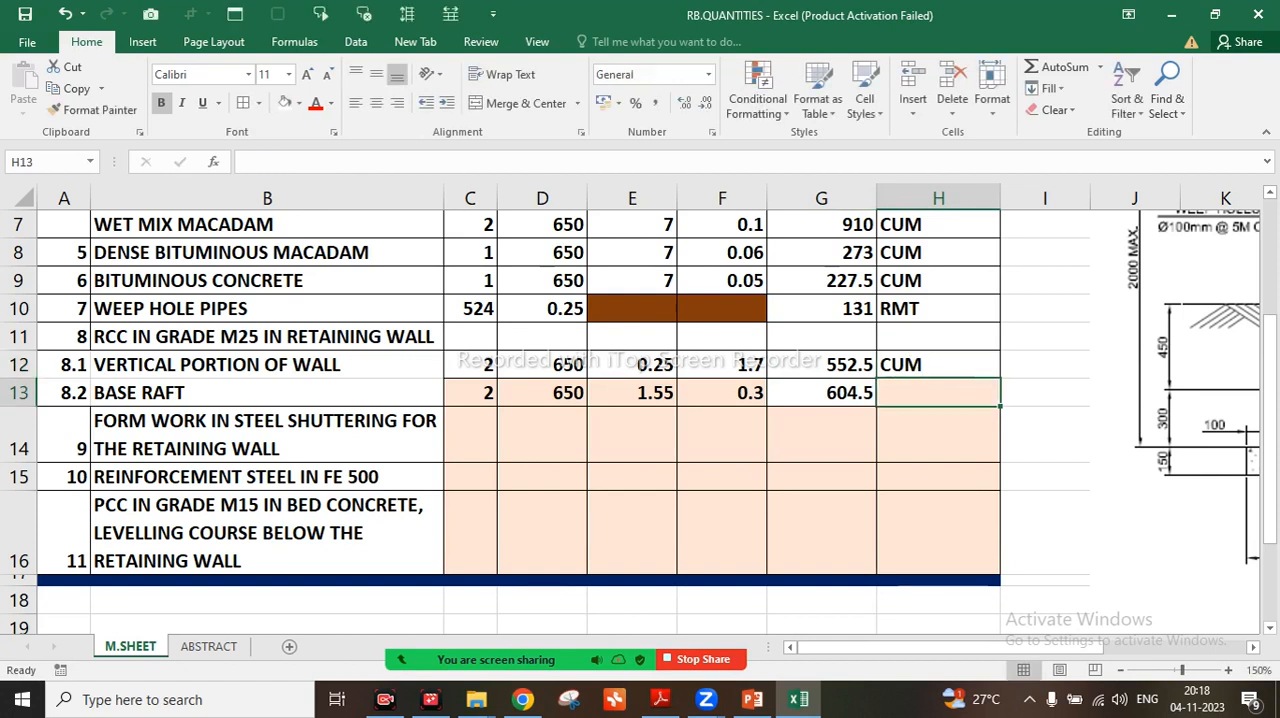
{"action": "type", "text": "CUM"}
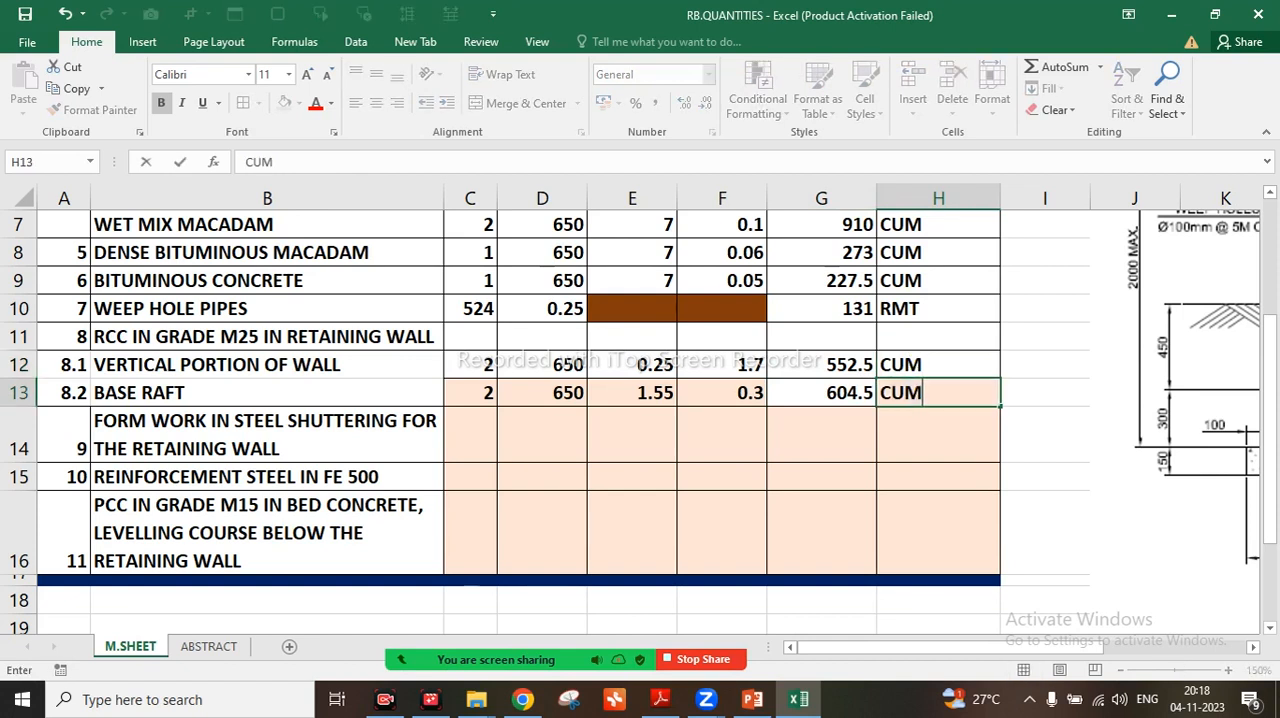
{"action": "key", "text": "Return"}
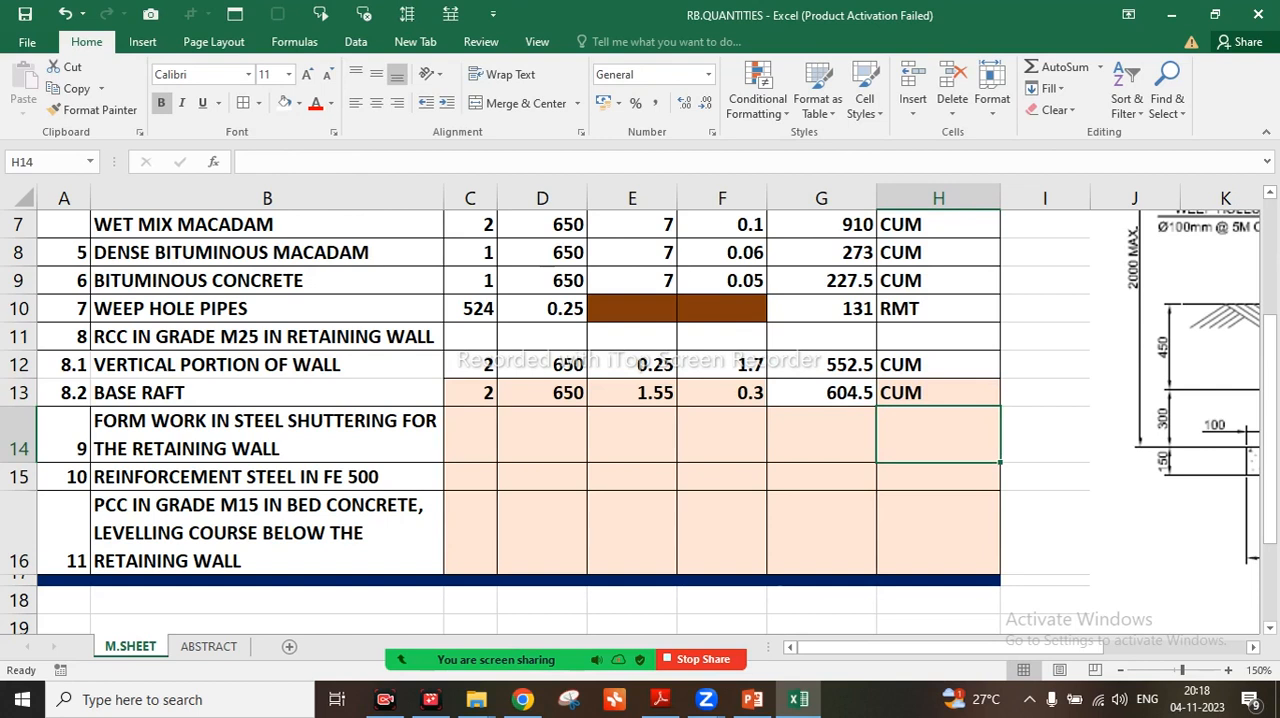
{"action": "left_click", "coordinate": [24, 16]}
Change the fill of the BASE RAFT cells C13:H13 to white
{"action": "mouse_move", "coordinate": [65, 364]}
{"action": "left_mouse_down"}
{"action": "mouse_move", "coordinate": [65, 392]}
{"action": "mouse_move", "coordinate": [250, 392]}
{"action": "mouse_move", "coordinate": [250, 440]}
{"action": "mouse_move", "coordinate": [470, 395]}
{"action": "mouse_move", "coordinate": [542, 395]}
{"action": "mouse_move", "coordinate": [722, 440]}
{"action": "mouse_move", "coordinate": [938, 400]}
{"action": "left_mouse_up"}
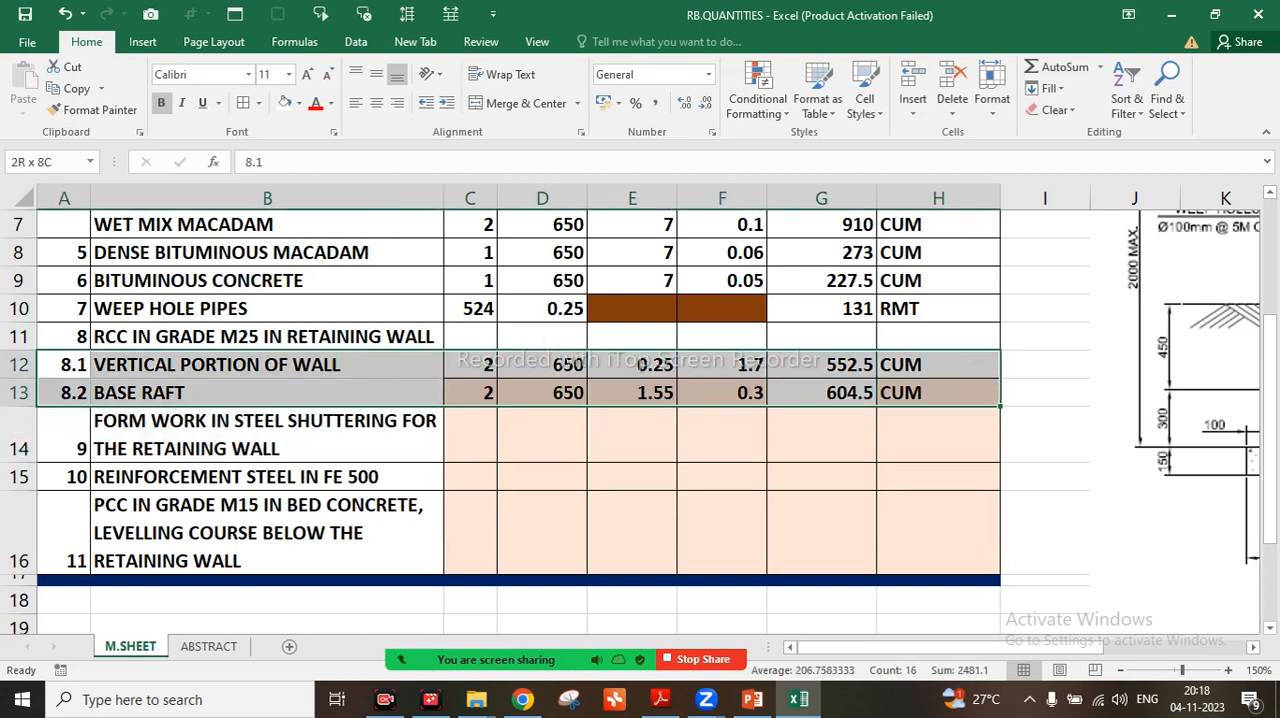
{"action": "left_click", "coordinate": [938, 435]}
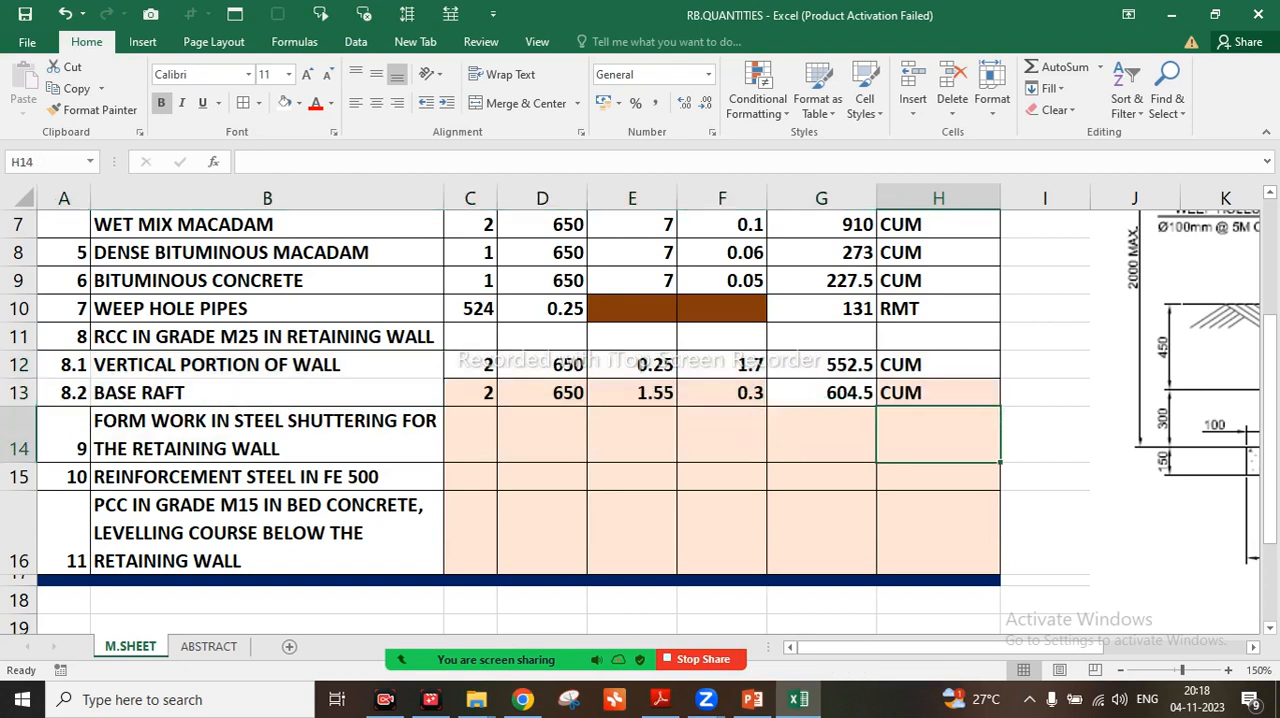
{"action": "left_click_drag", "start_coordinate": [470, 393], "coordinate": [935, 393]}
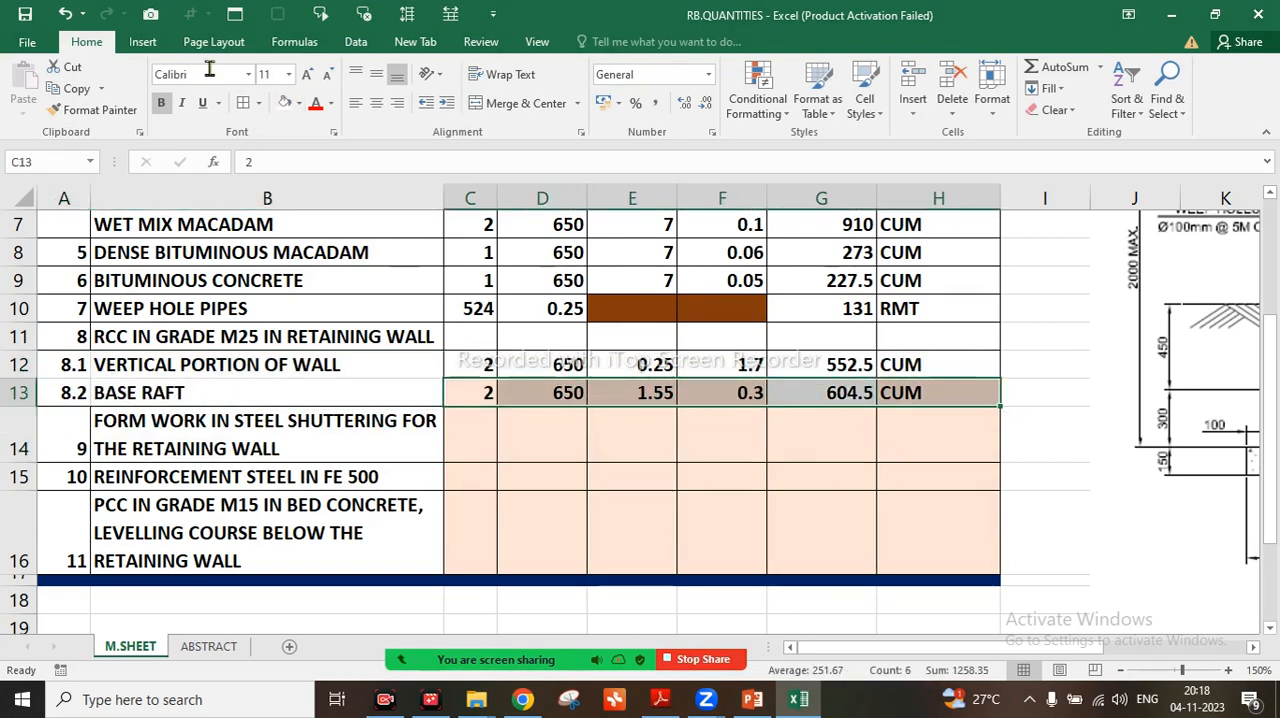
{"action": "left_click", "coordinate": [286, 104]}
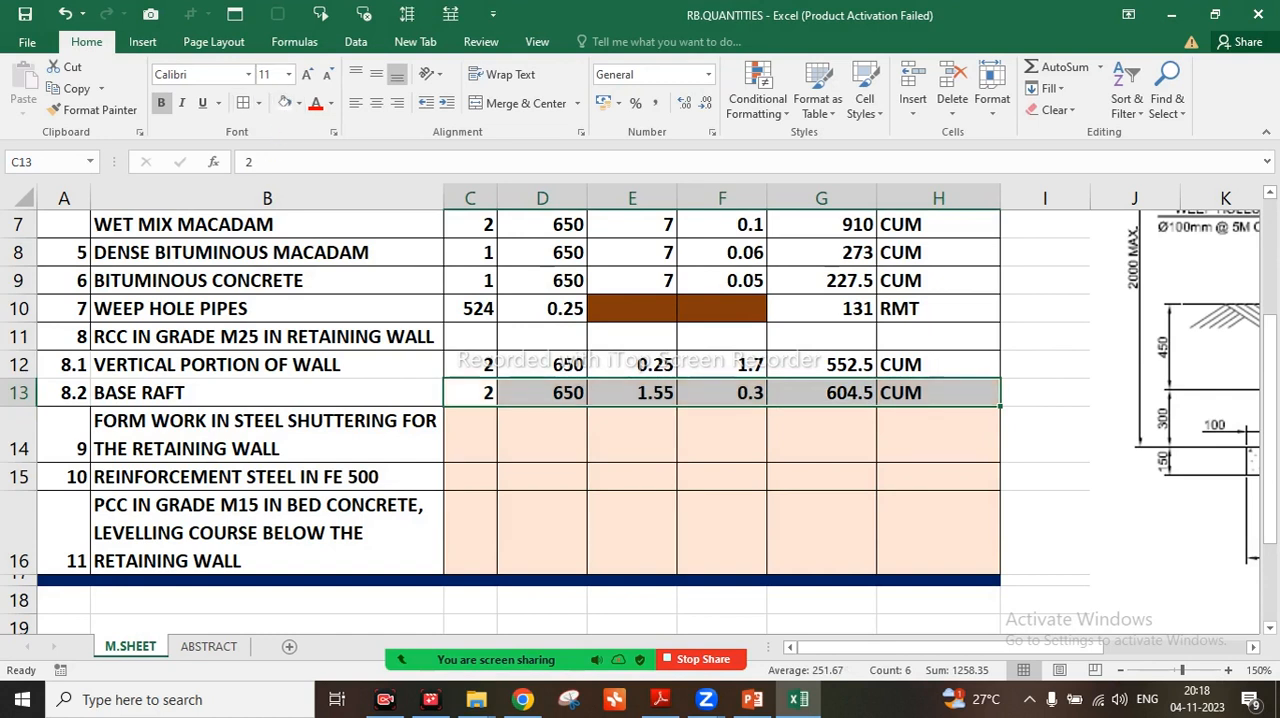
{"action": "left_click", "coordinate": [267, 435]}
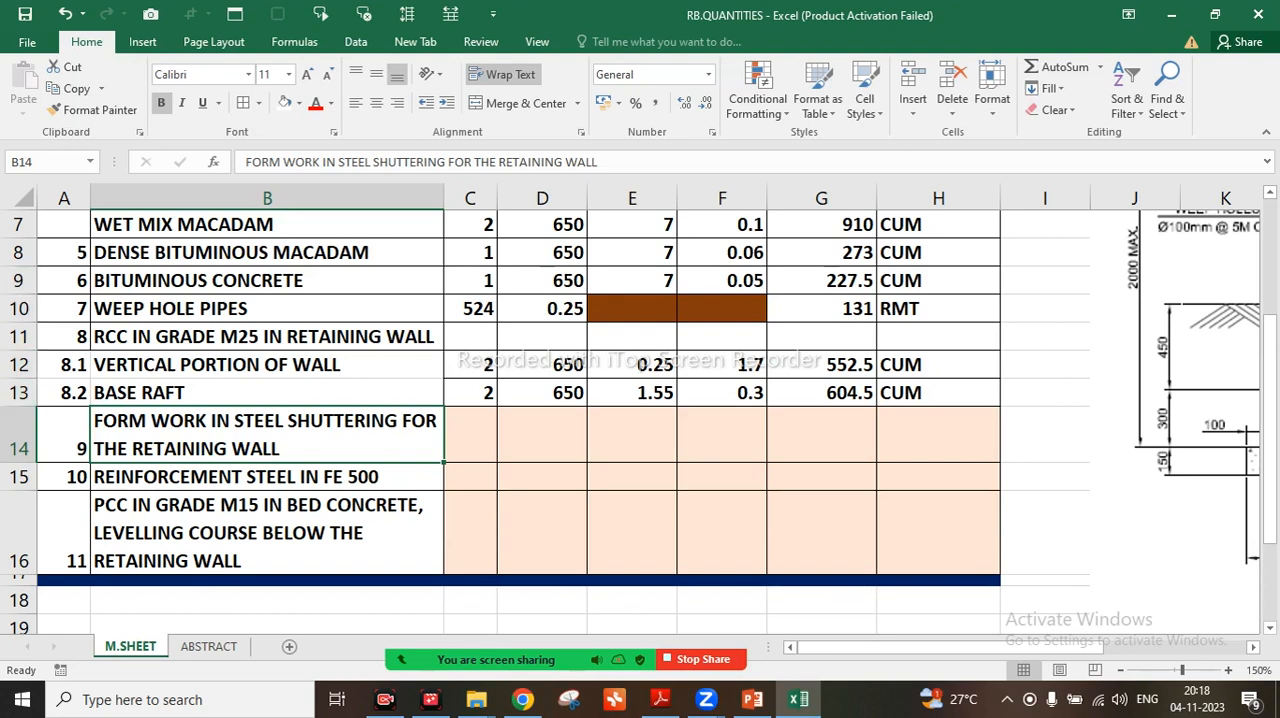
Try pasting copies of rows 12 and 13 onto the rows starting at row 15, and undo the paste
{"action": "left_click", "coordinate": [19, 364]}
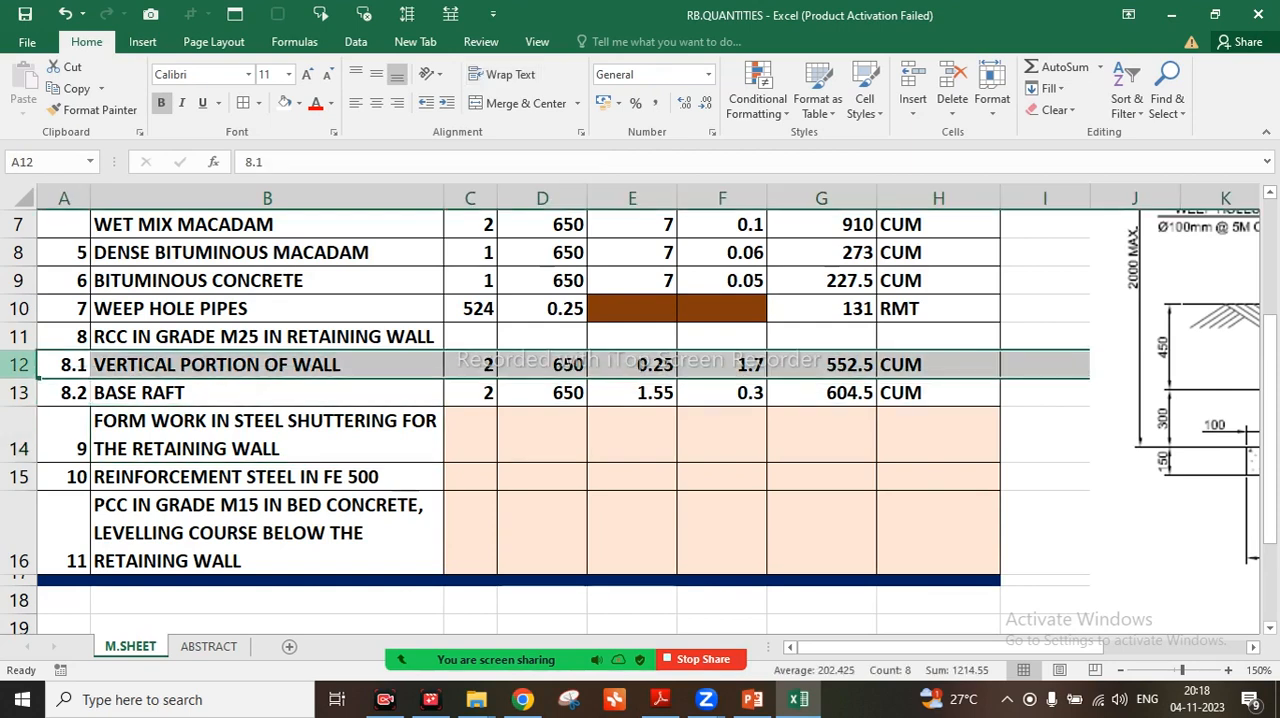
{"action": "key", "text": "shift+Down"}
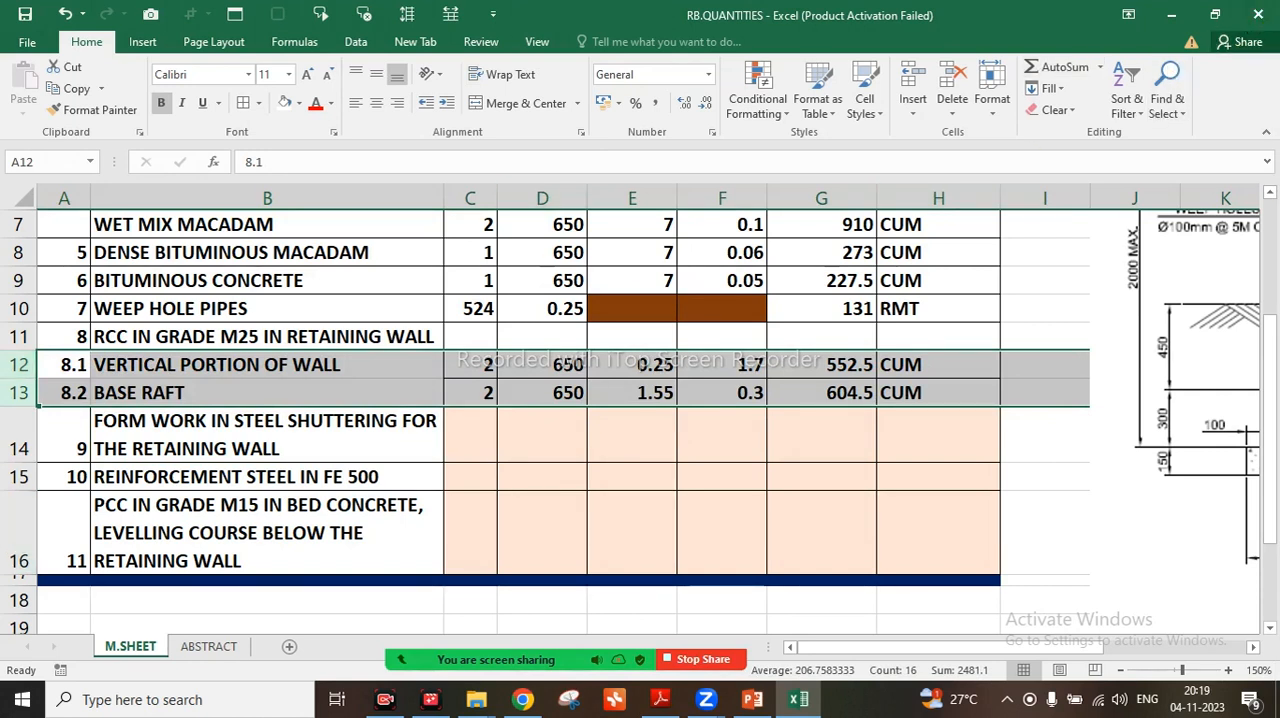
{"action": "right_click", "coordinate": [30, 394]}
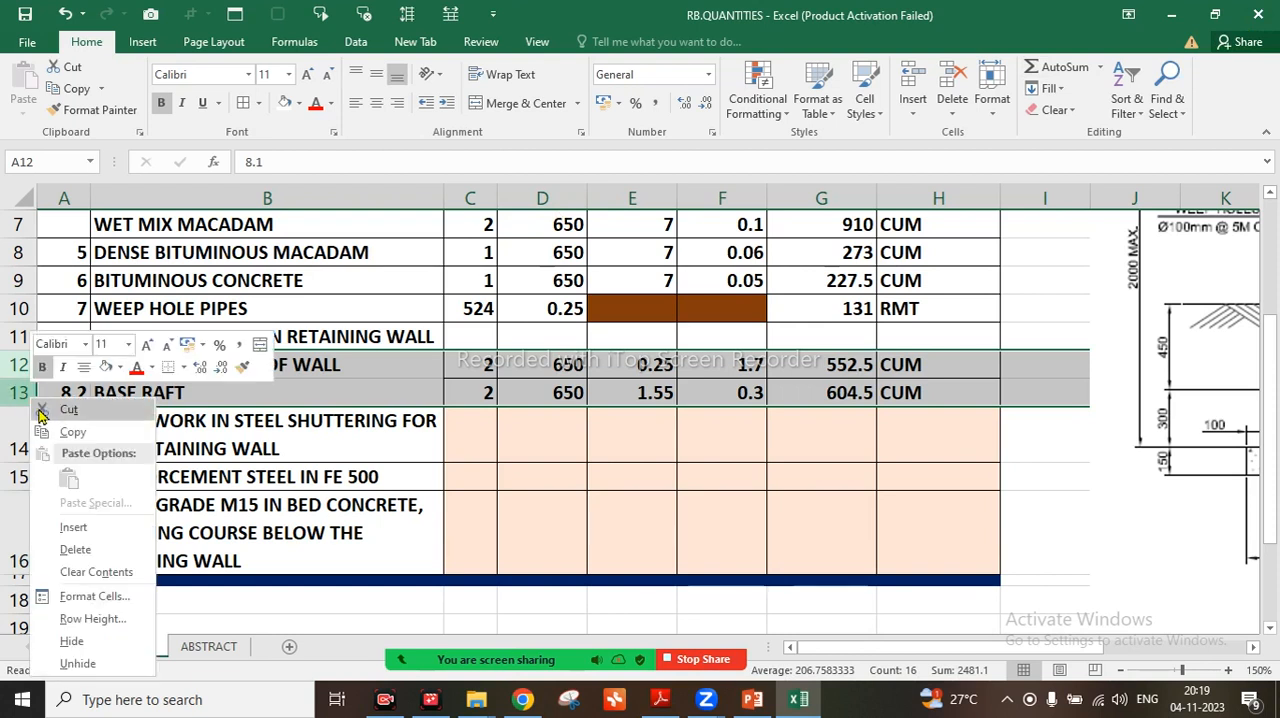
{"action": "left_click", "coordinate": [47, 432]}
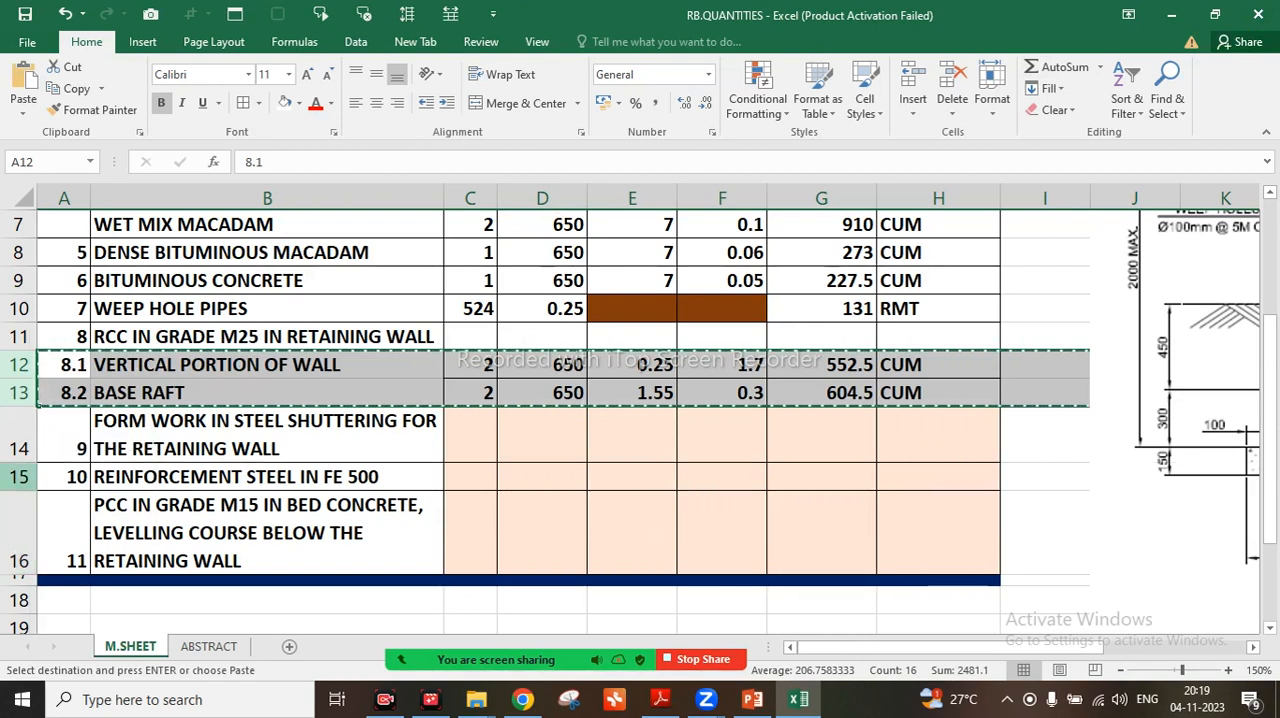
{"action": "left_click", "coordinate": [18, 477]}
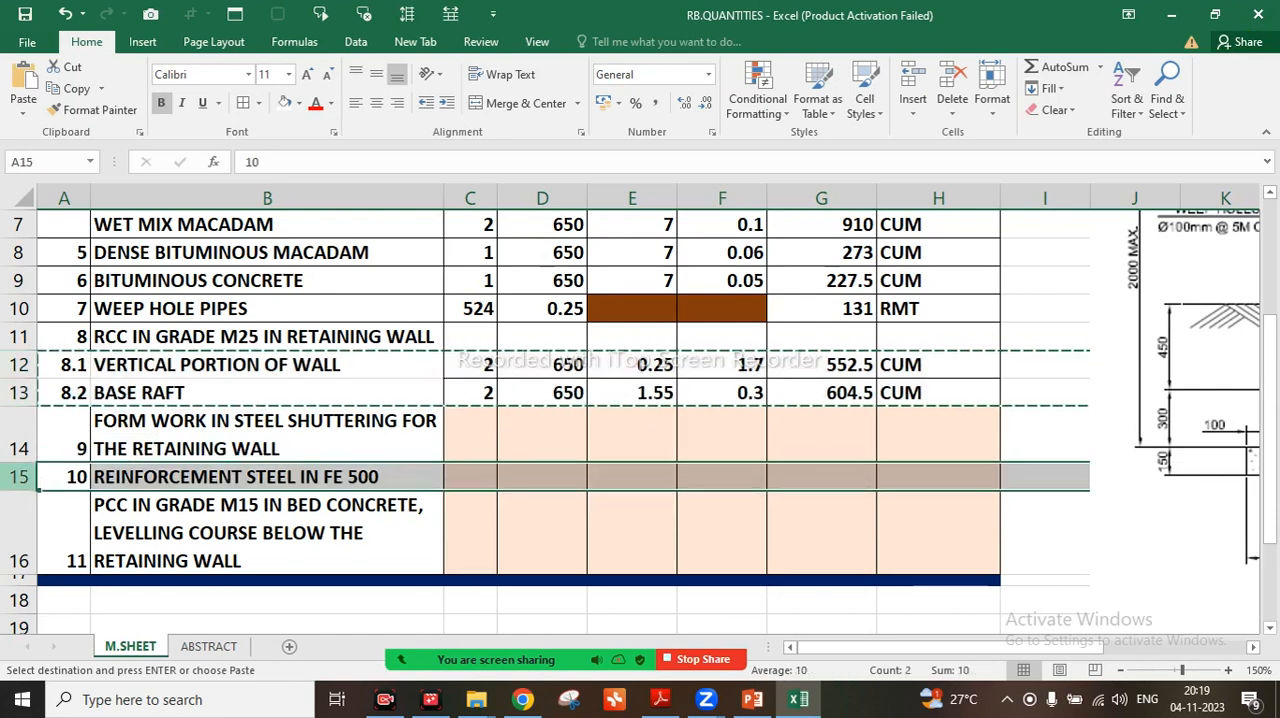
{"action": "right_click", "coordinate": [16, 480]}
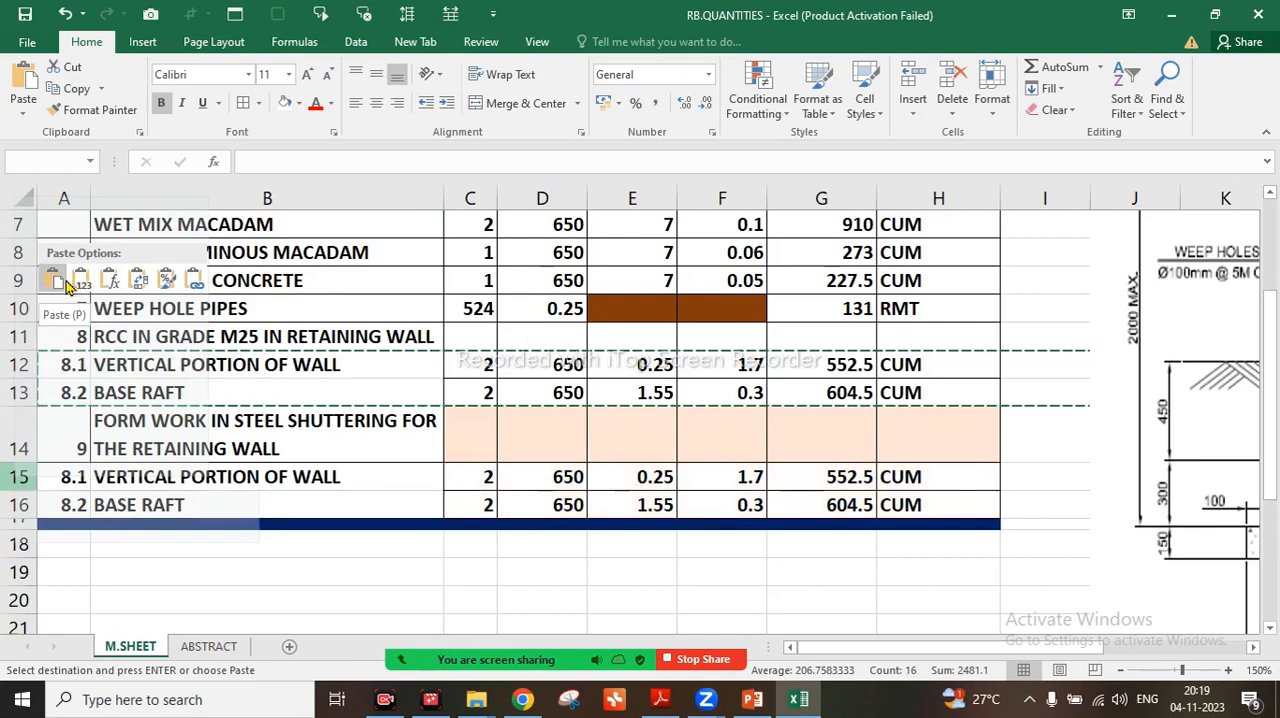
{"action": "left_click", "coordinate": [64, 285]}
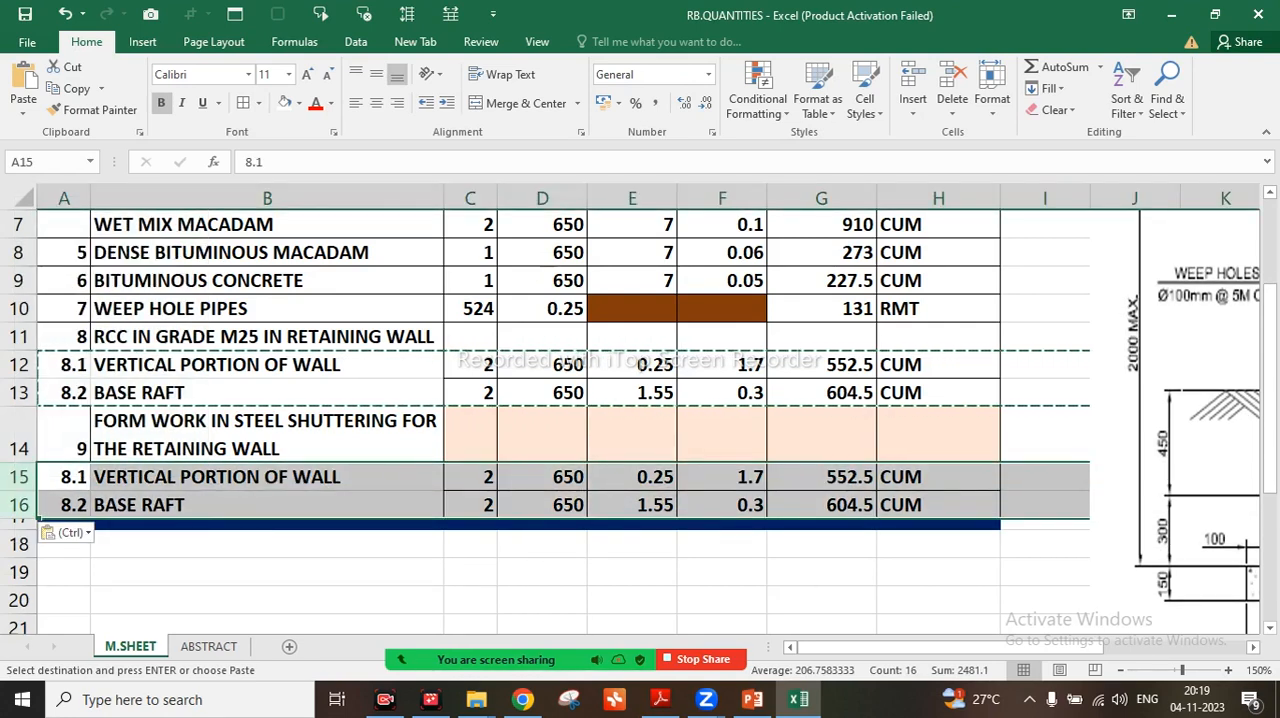
{"action": "left_click", "coordinate": [542, 436]}
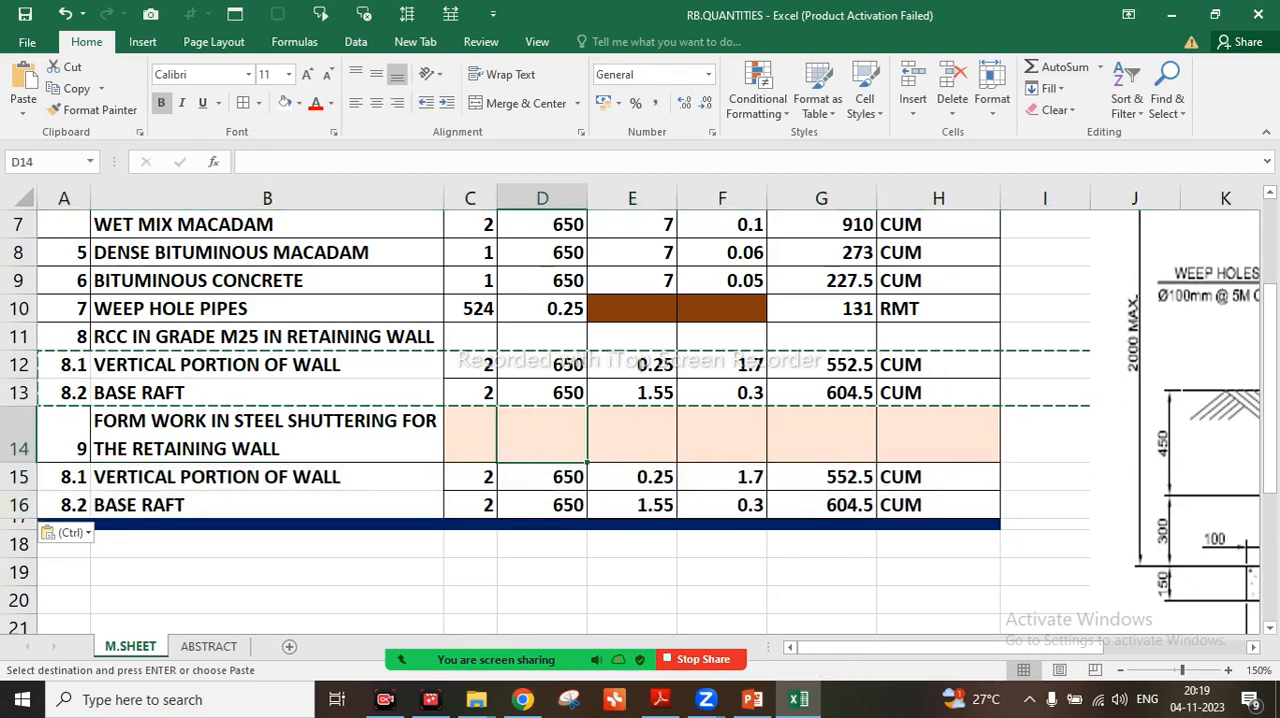
{"action": "scroll", "coordinate": [545, 420], "scroll_direction": "down", "scroll_amount": 1}
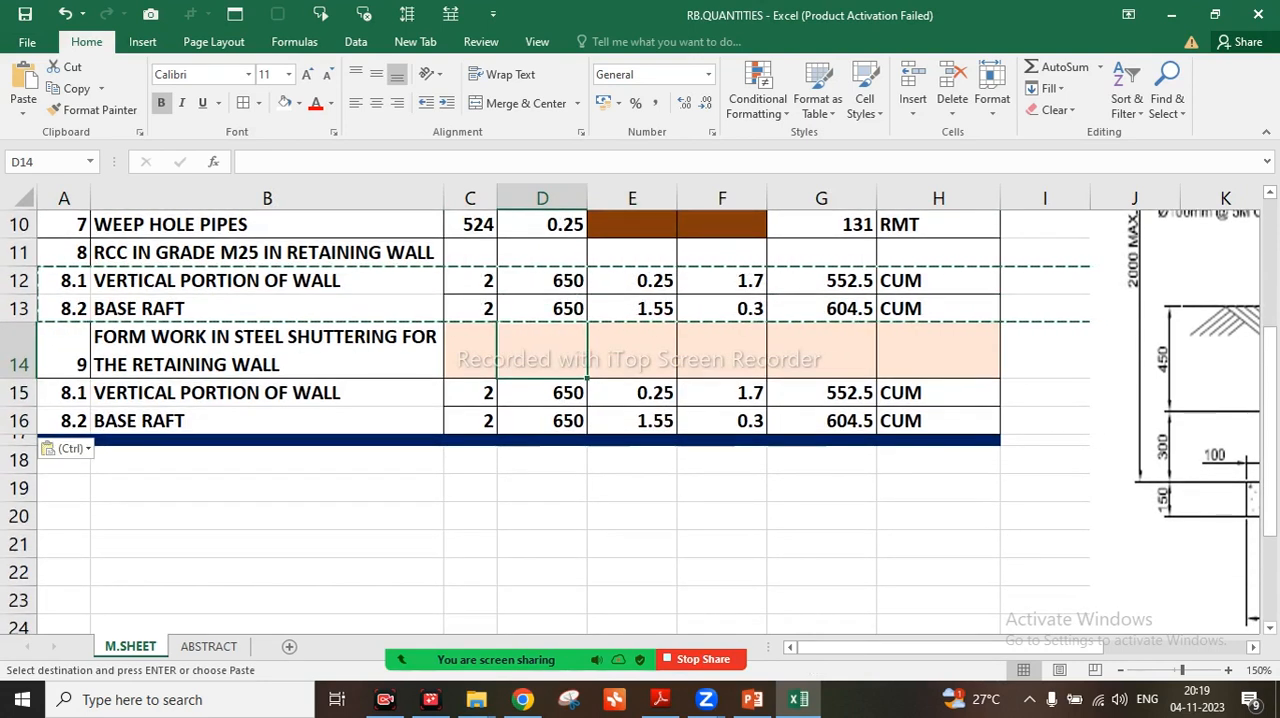
{"action": "left_click", "coordinate": [66, 16]}
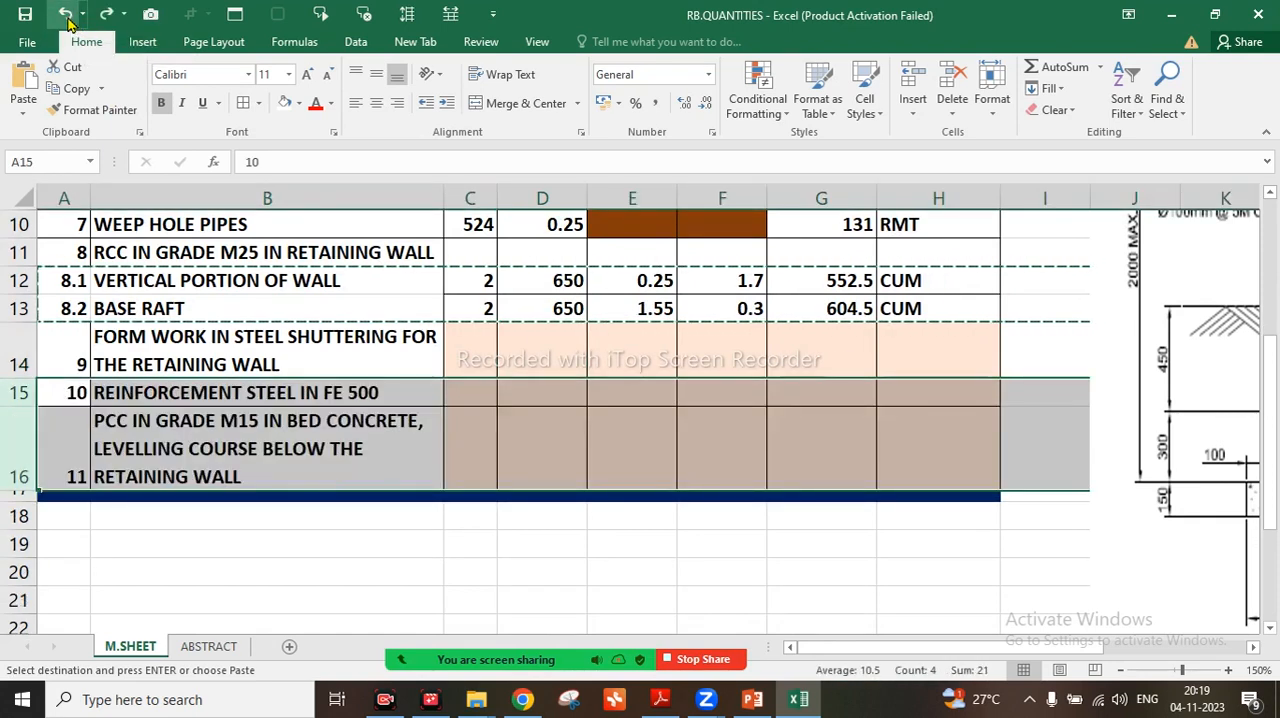
{"action": "left_click", "coordinate": [267, 393]}
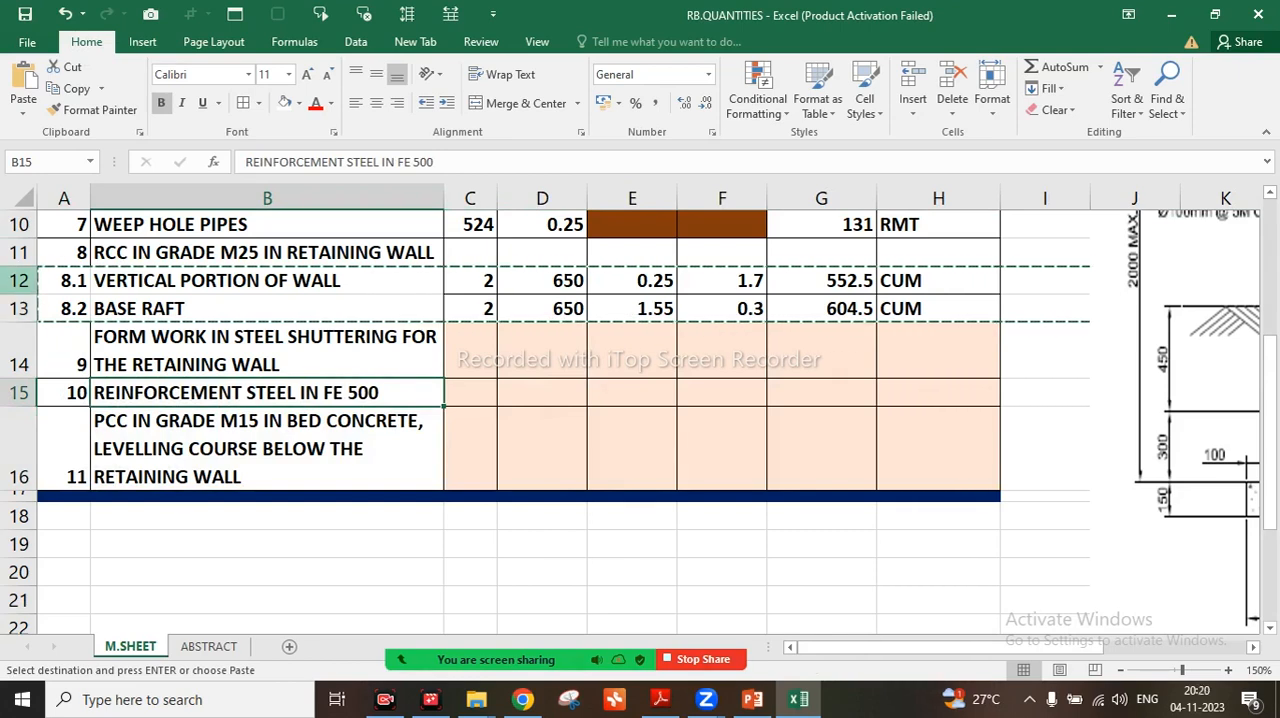
Try inserting a copy of the VERTICAL PORTION OF WALL row 12 above the REINFORCEMENT STEEL row
{"action": "left_click", "coordinate": [22, 281]}
{"action": "right_click", "coordinate": [28, 281]}
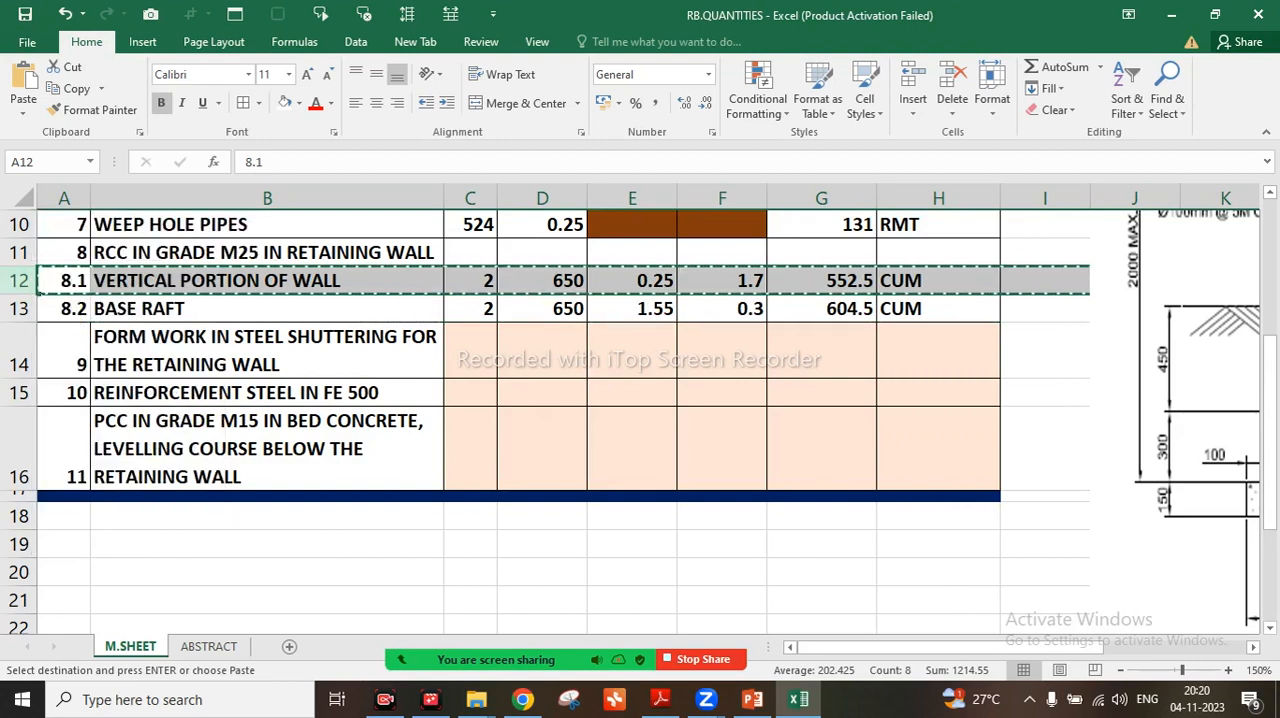
{"action": "left_click", "coordinate": [22, 364]}
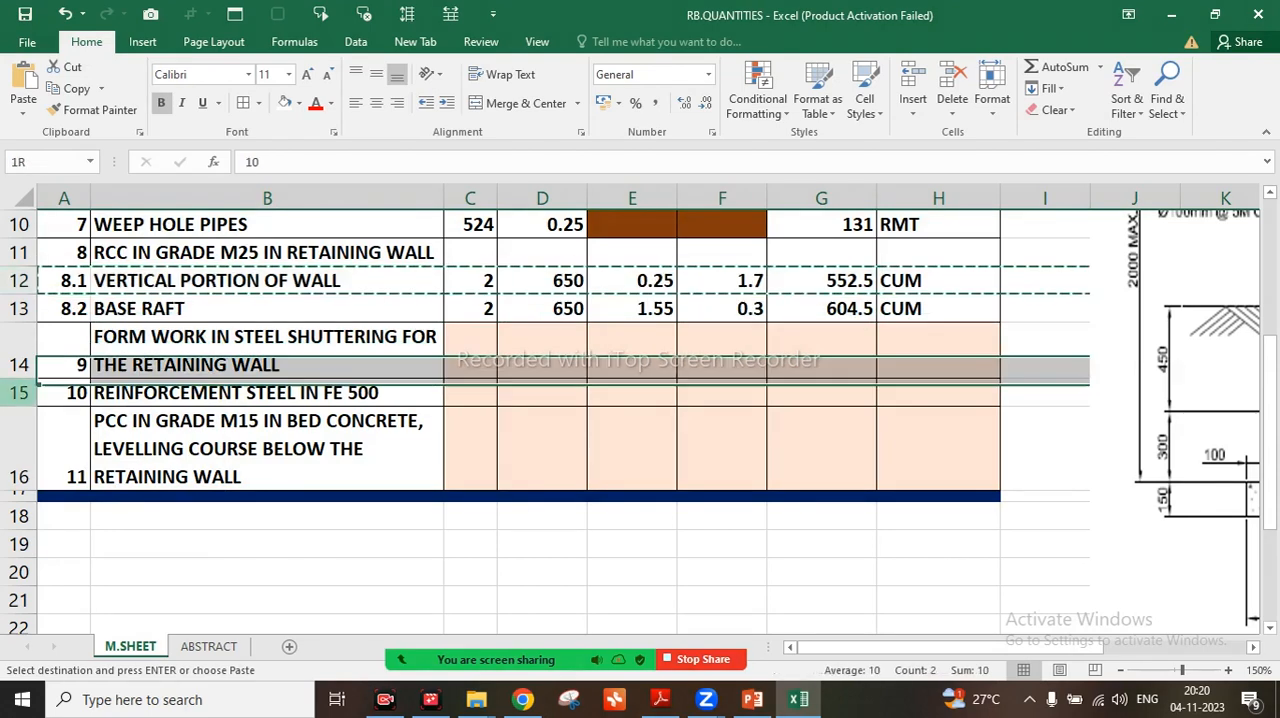
{"action": "left_click", "coordinate": [22, 392]}
{"action": "right_click", "coordinate": [22, 395]}
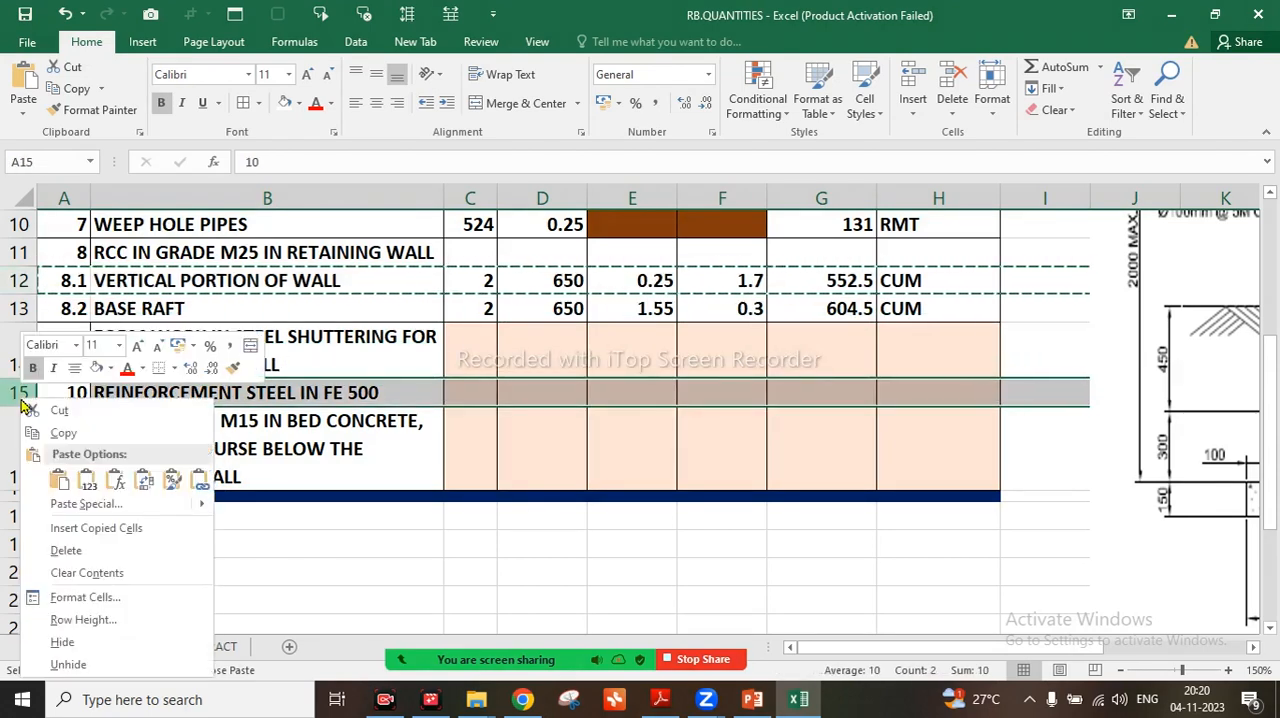
{"action": "mouse_move", "coordinate": [55, 508]}
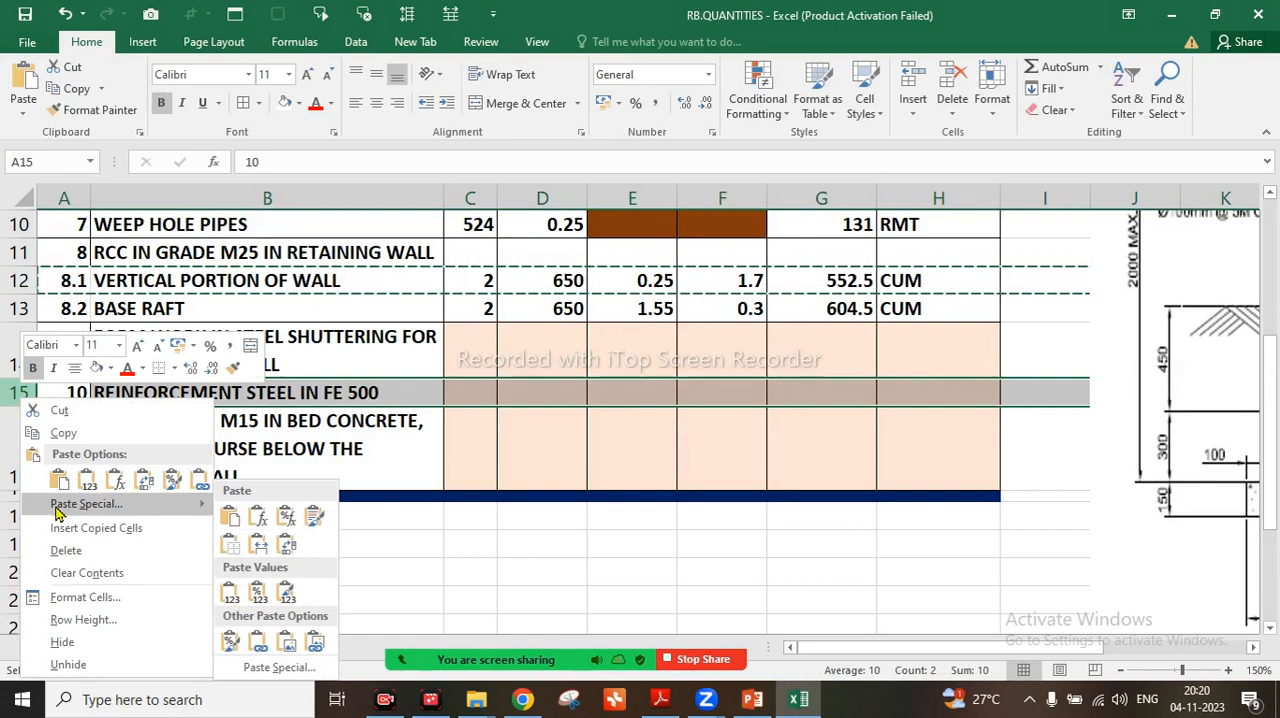
{"action": "left_click", "coordinate": [57, 527]}
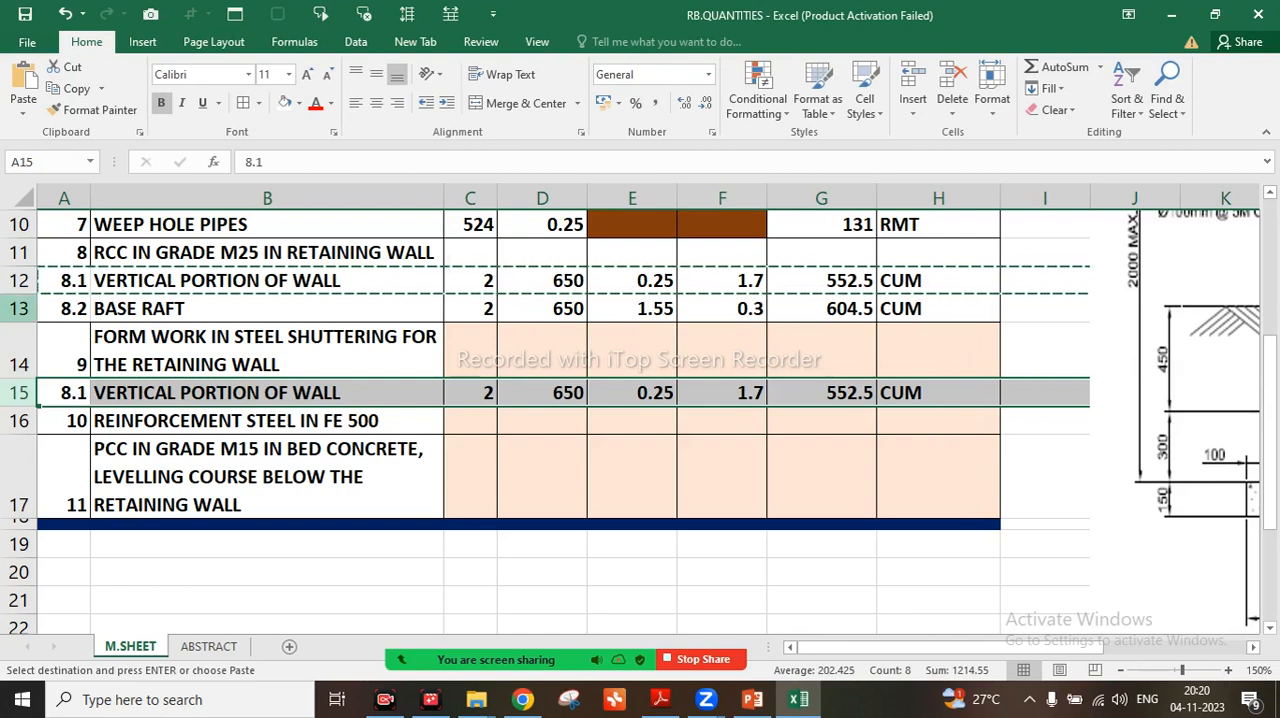
Try inserting a copy of the BASE RAFT row 13 above the REINFORCEMENT STEEL row
{"action": "left_click", "coordinate": [20, 308]}
{"action": "right_click", "coordinate": [20, 308]}
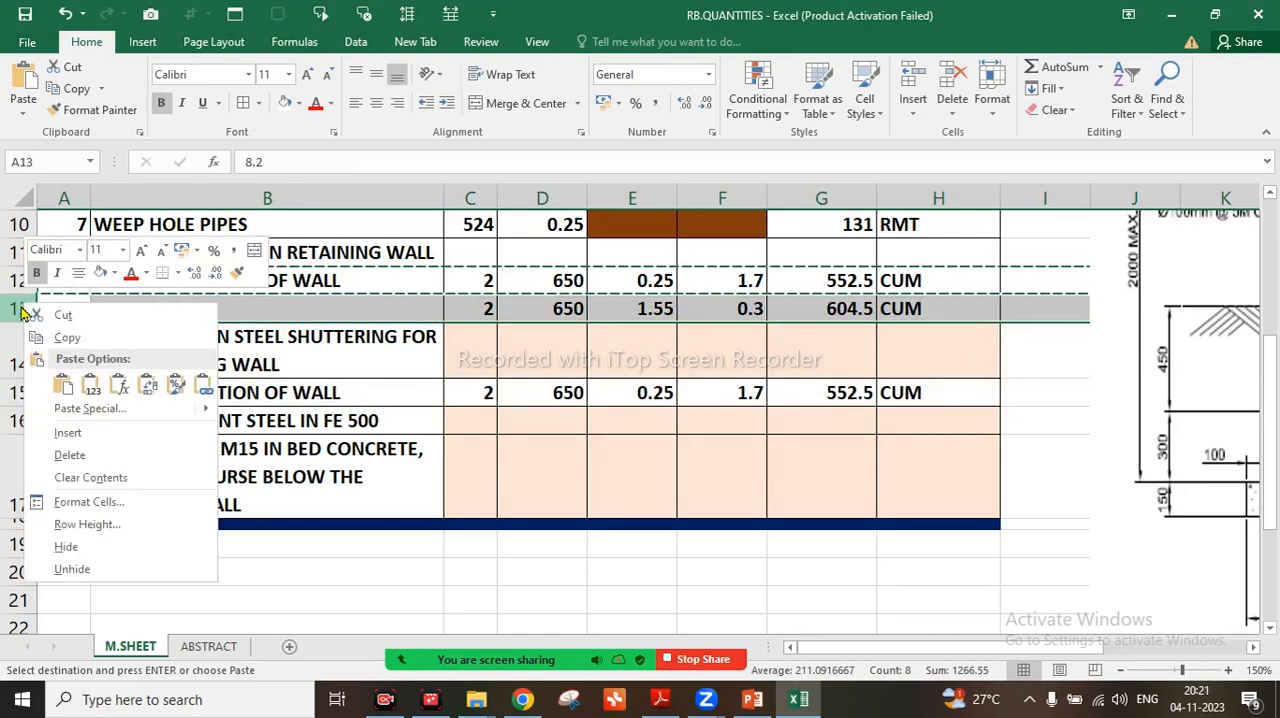
{"action": "left_click", "coordinate": [68, 337]}
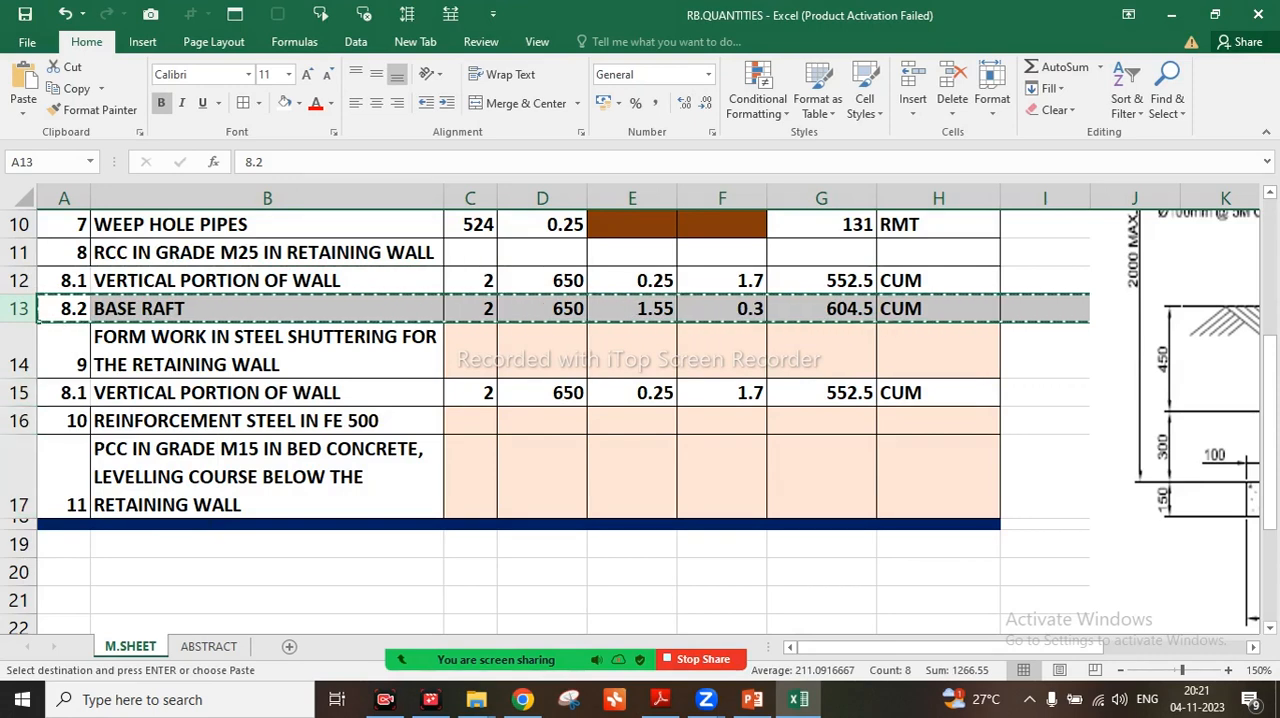
{"action": "left_click", "coordinate": [20, 420]}
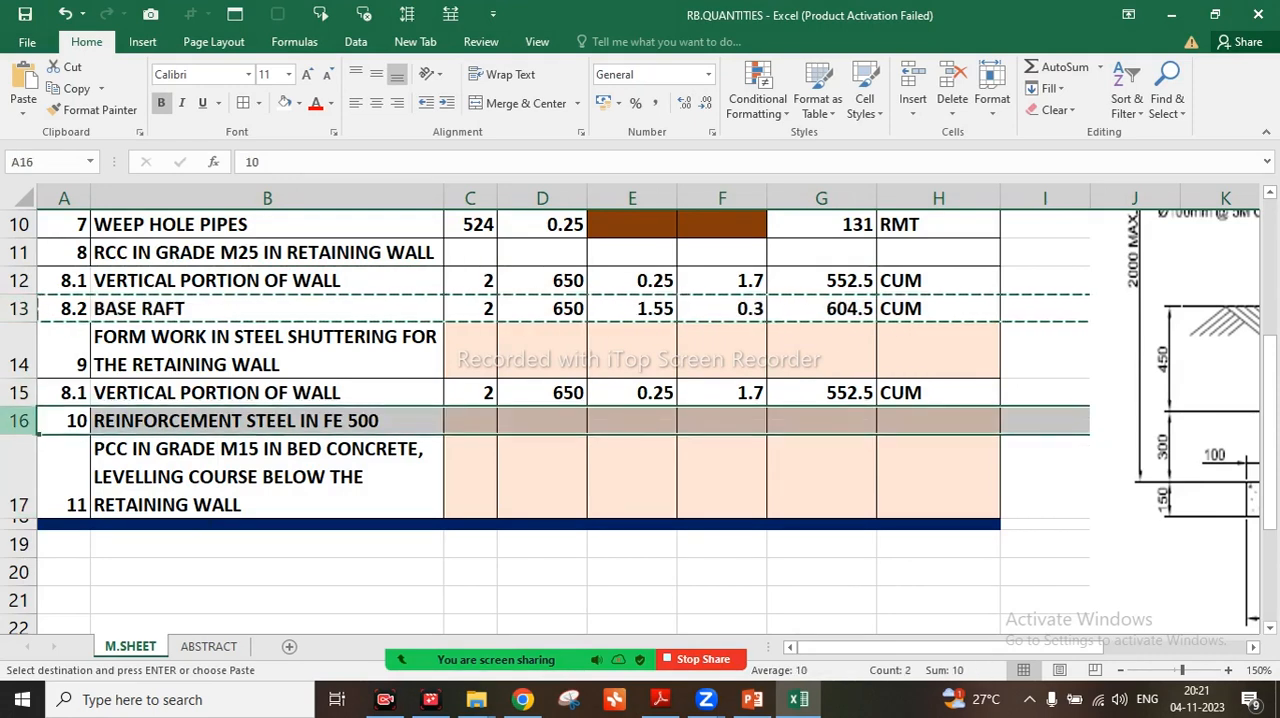
{"action": "right_click", "coordinate": [20, 420]}
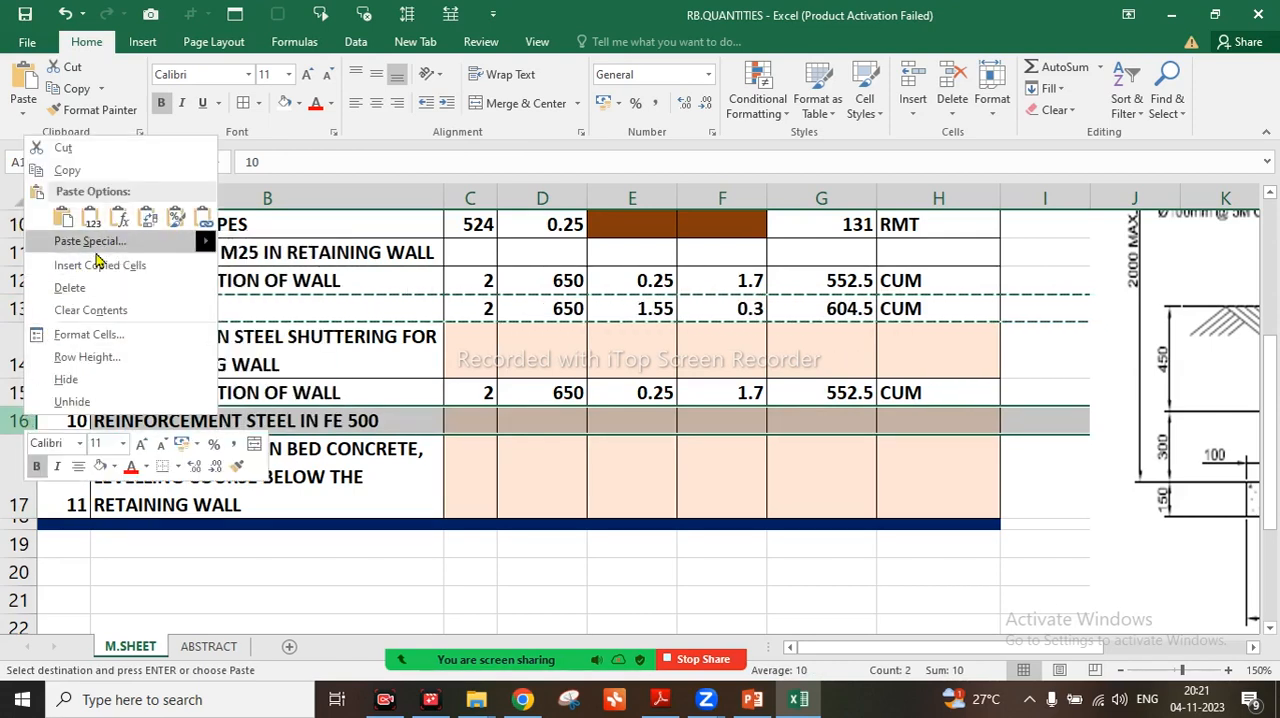
{"action": "left_click", "coordinate": [69, 287]}
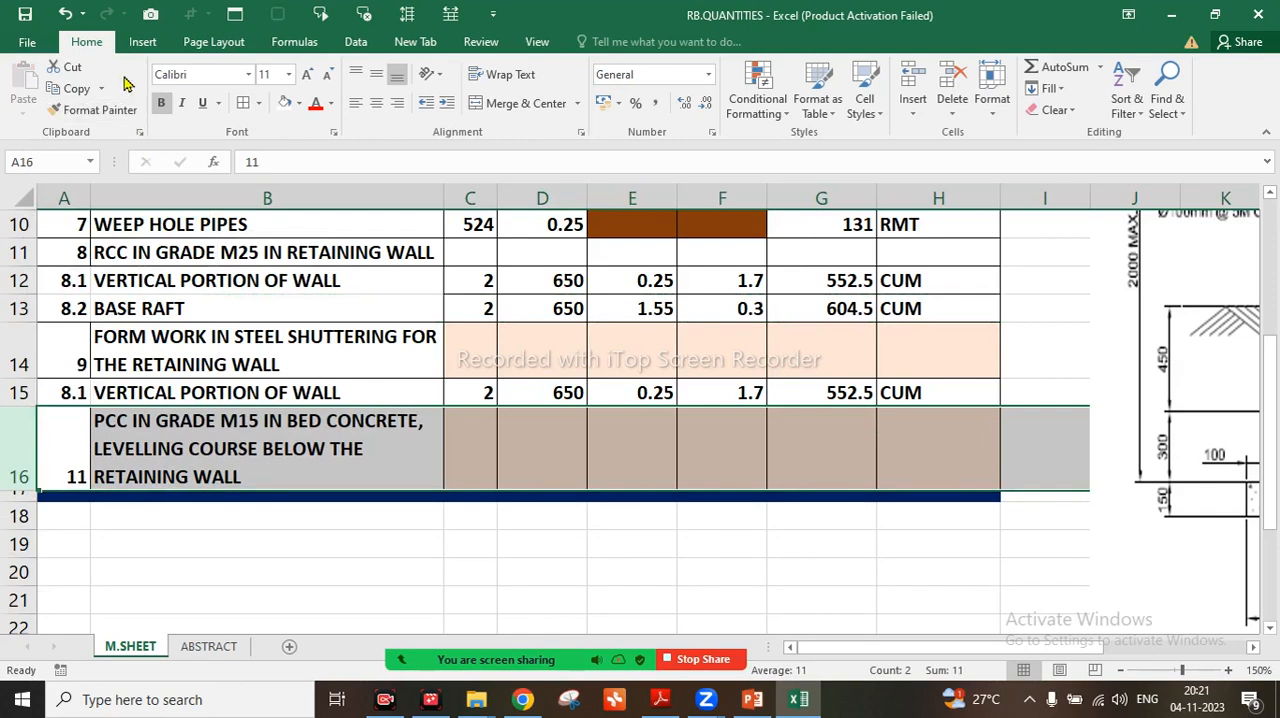
Undo the deletion of the REINFORCEMENT STEEL row and the insertion of the copied VERTICAL PORTION OF WALL row
{"action": "left_click", "coordinate": [68, 16]}
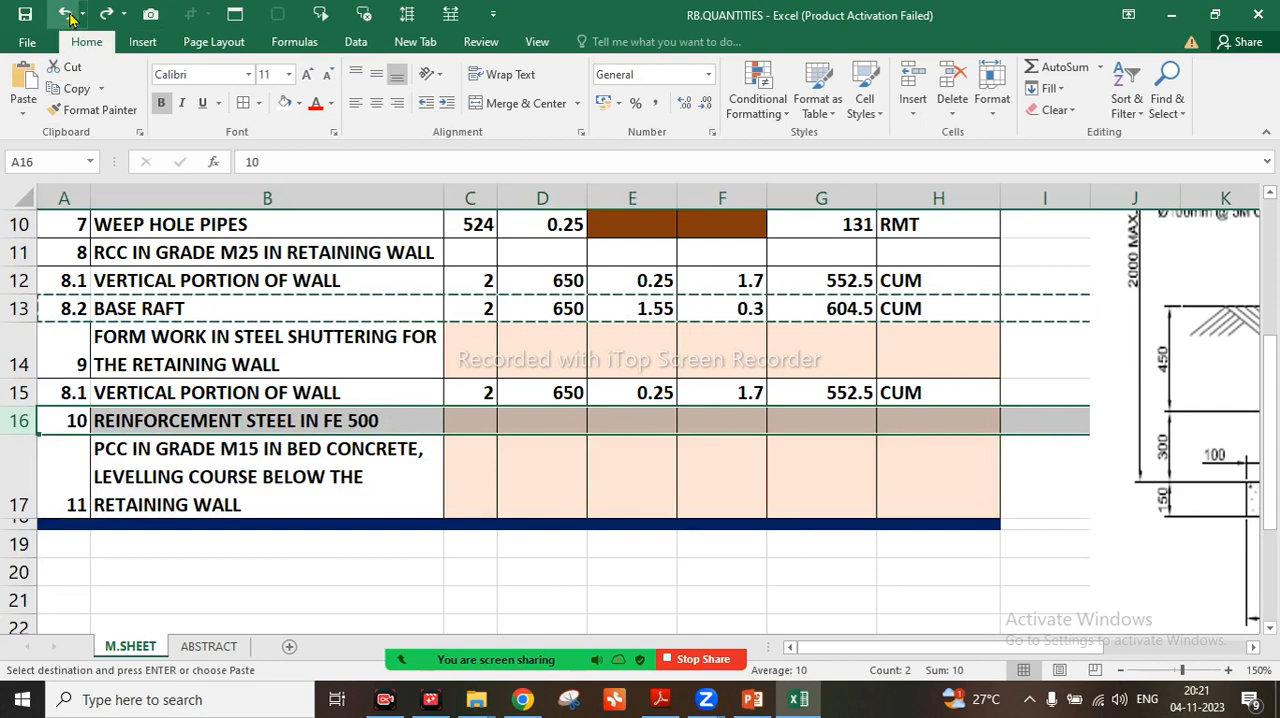
{"action": "left_click", "coordinate": [80, 13]}
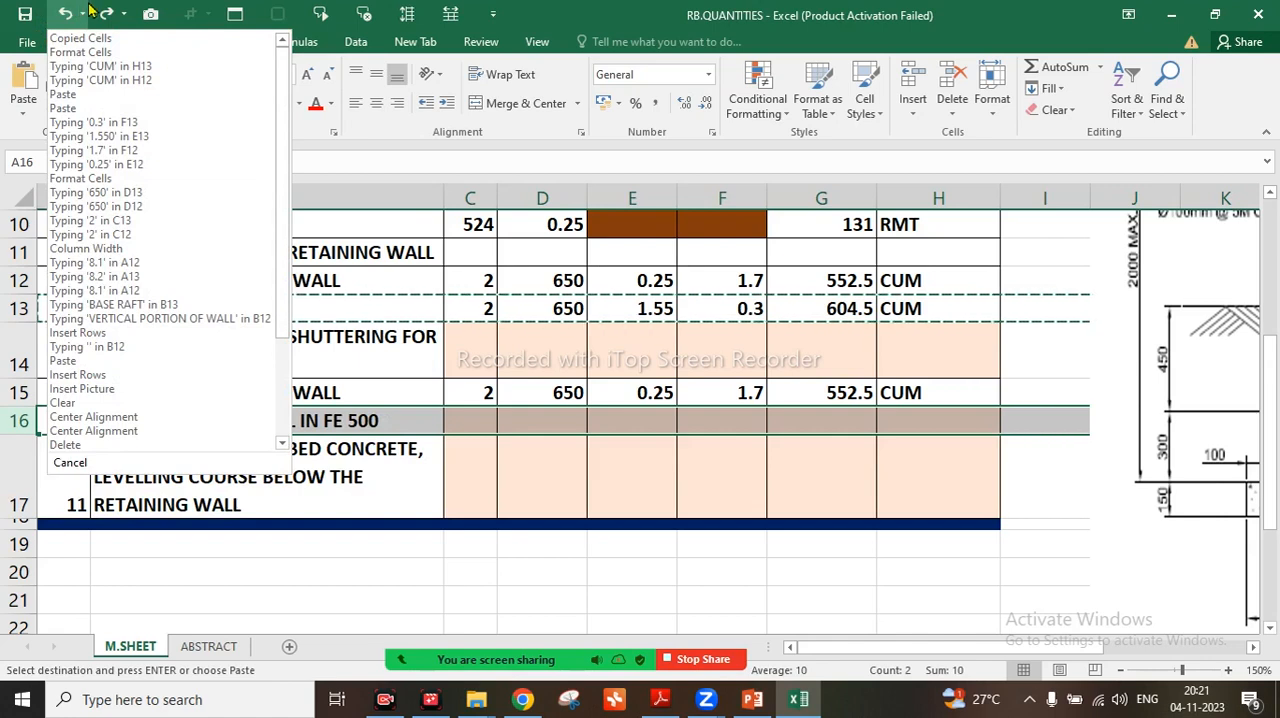
{"action": "left_click", "coordinate": [68, 12]}
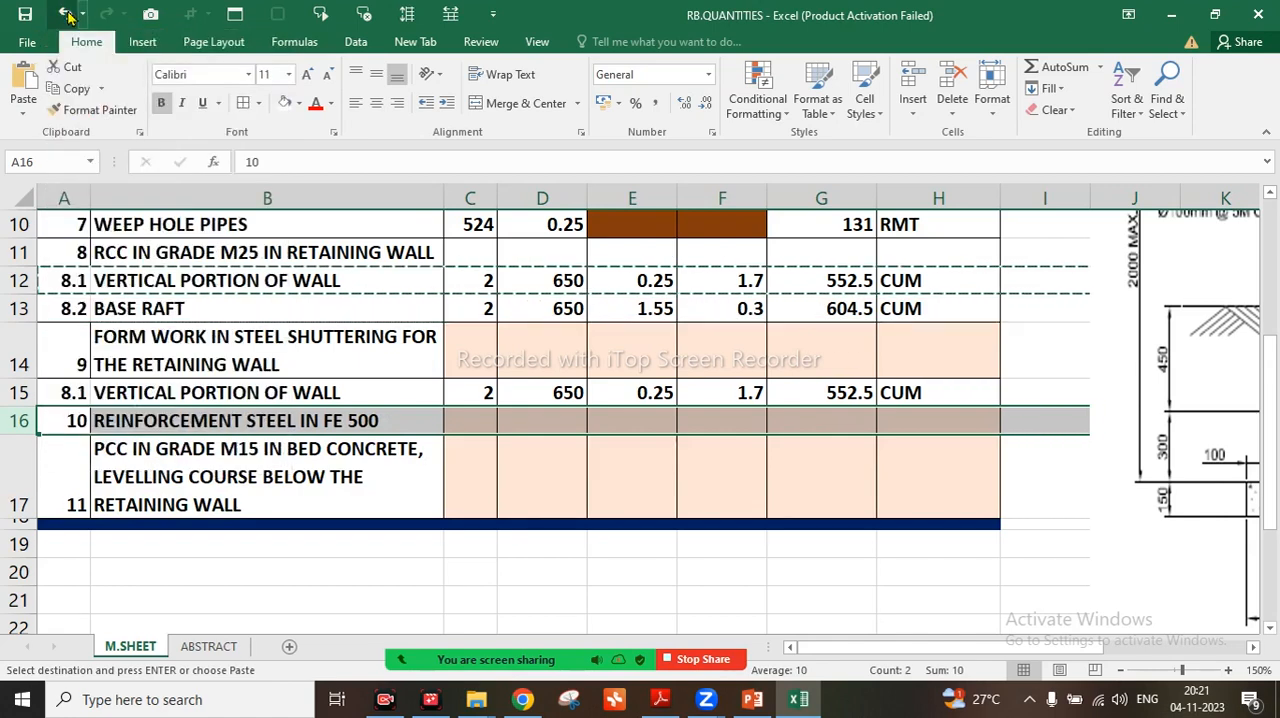
{"action": "left_click", "coordinate": [68, 12]}
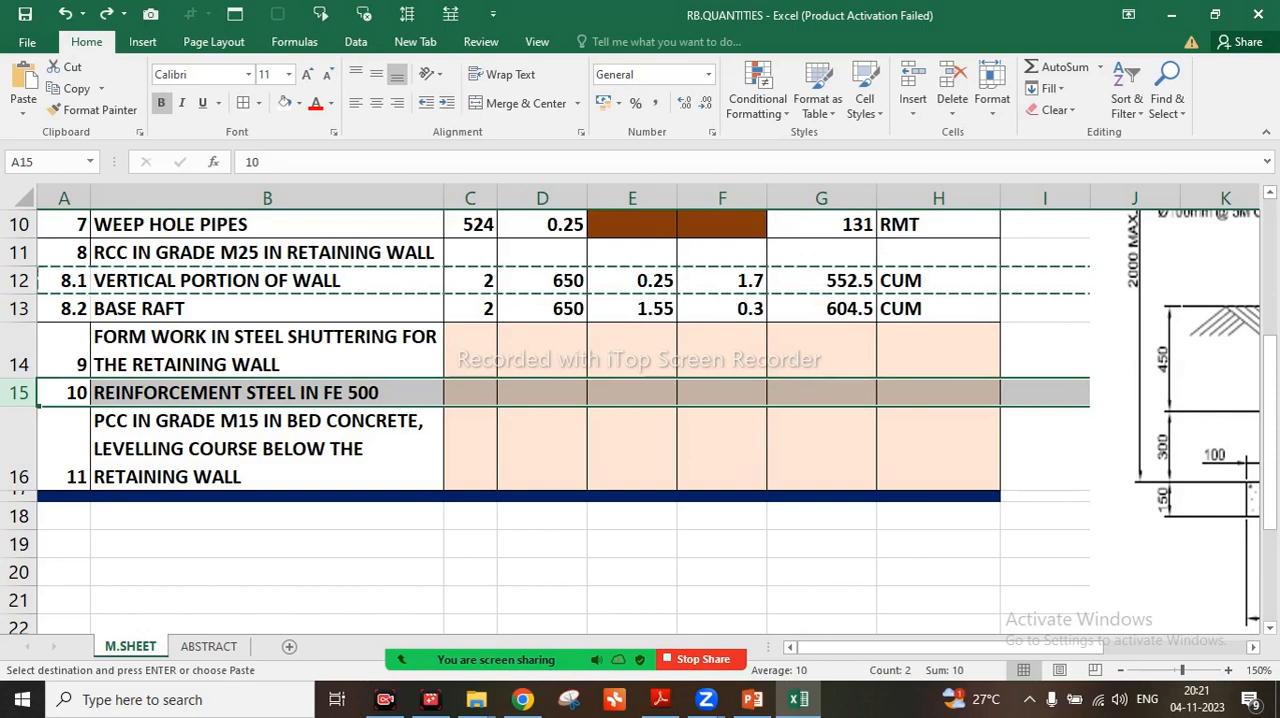
Enter 4, 650 and 1.7 in C14, D14 and E14 for the steel shuttering form work
{"action": "left_click", "coordinate": [470, 351]}
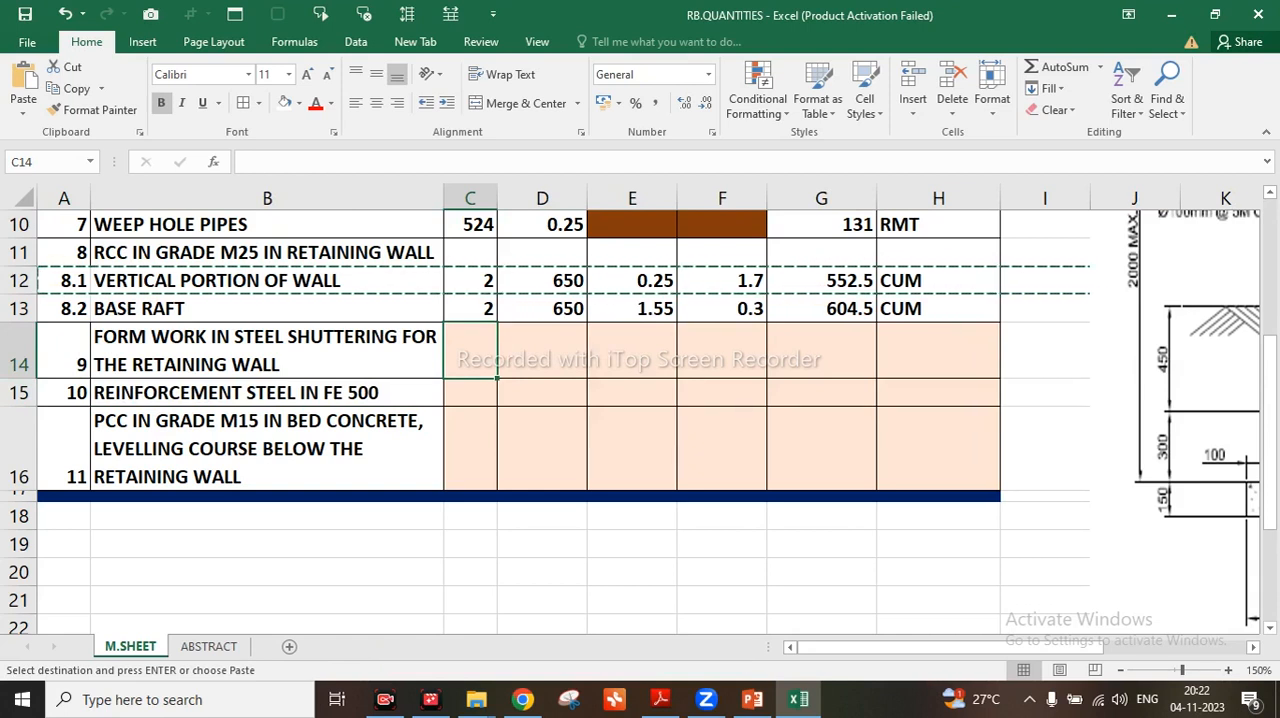
{"action": "type", "text": "4"}
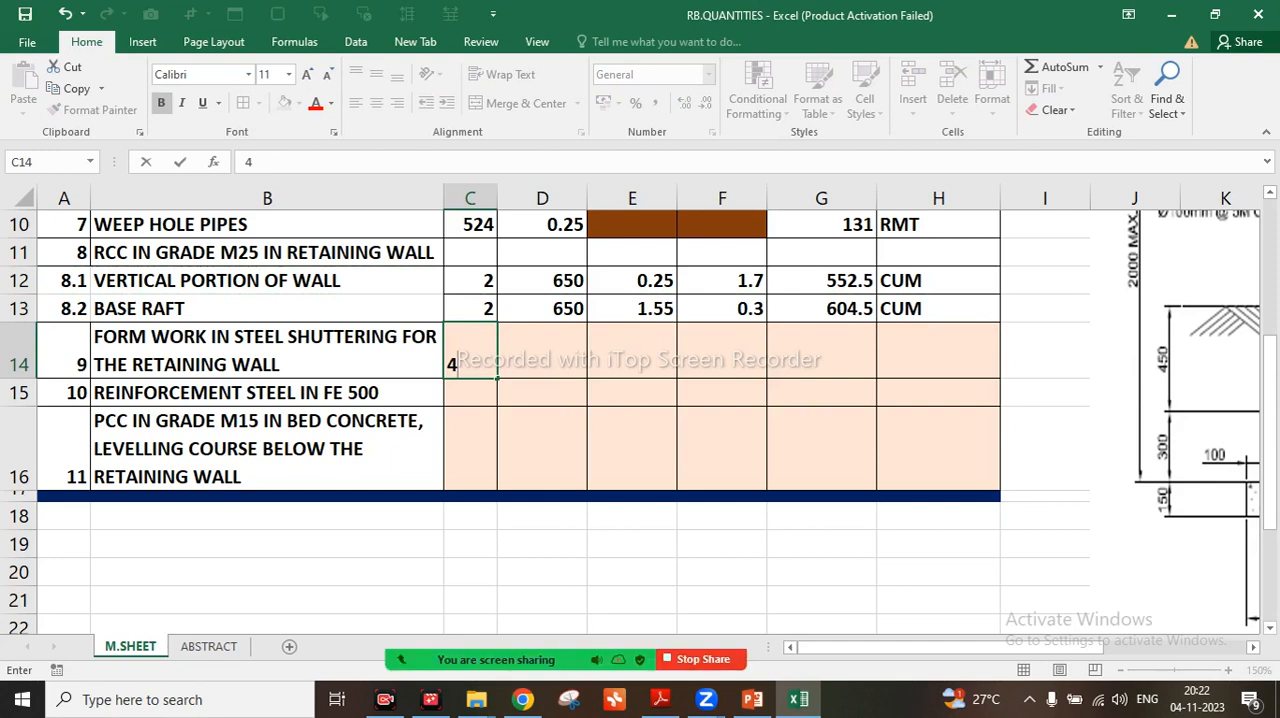
{"action": "key", "text": "Tab"}
{"action": "type", "text": "65"}
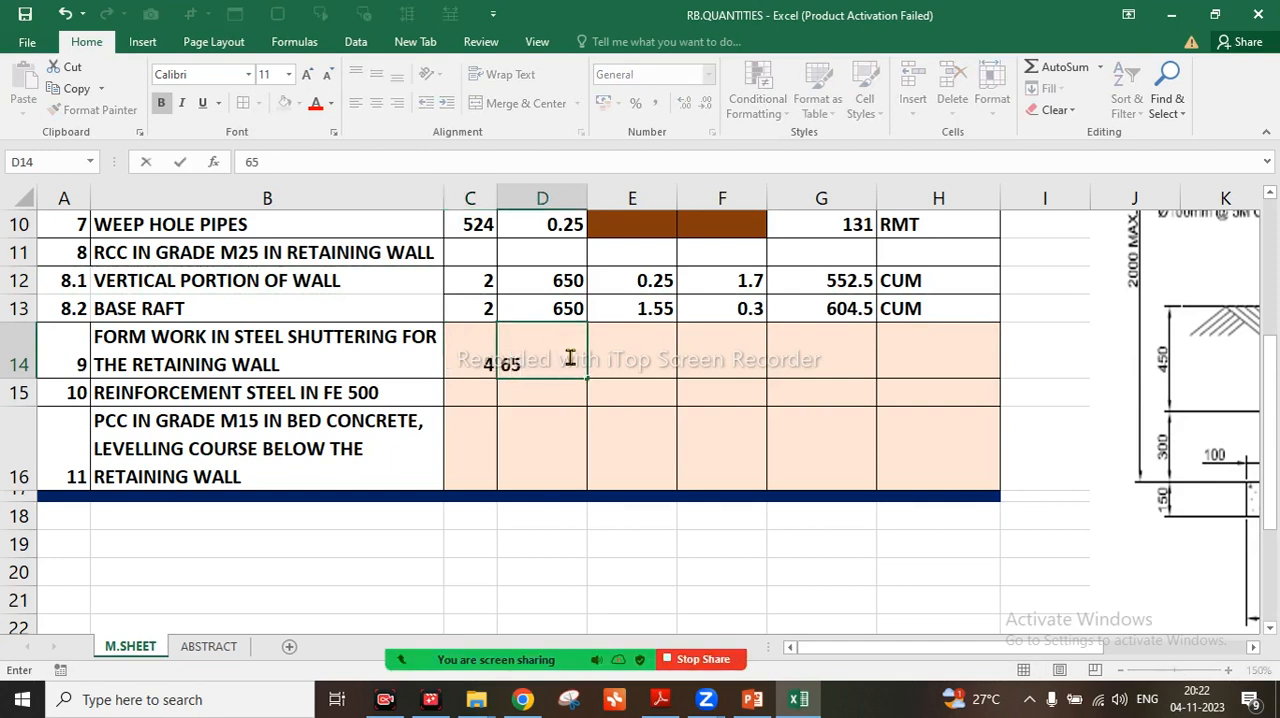
{"action": "type", "text": "0"}
{"action": "key", "text": "Tab"}
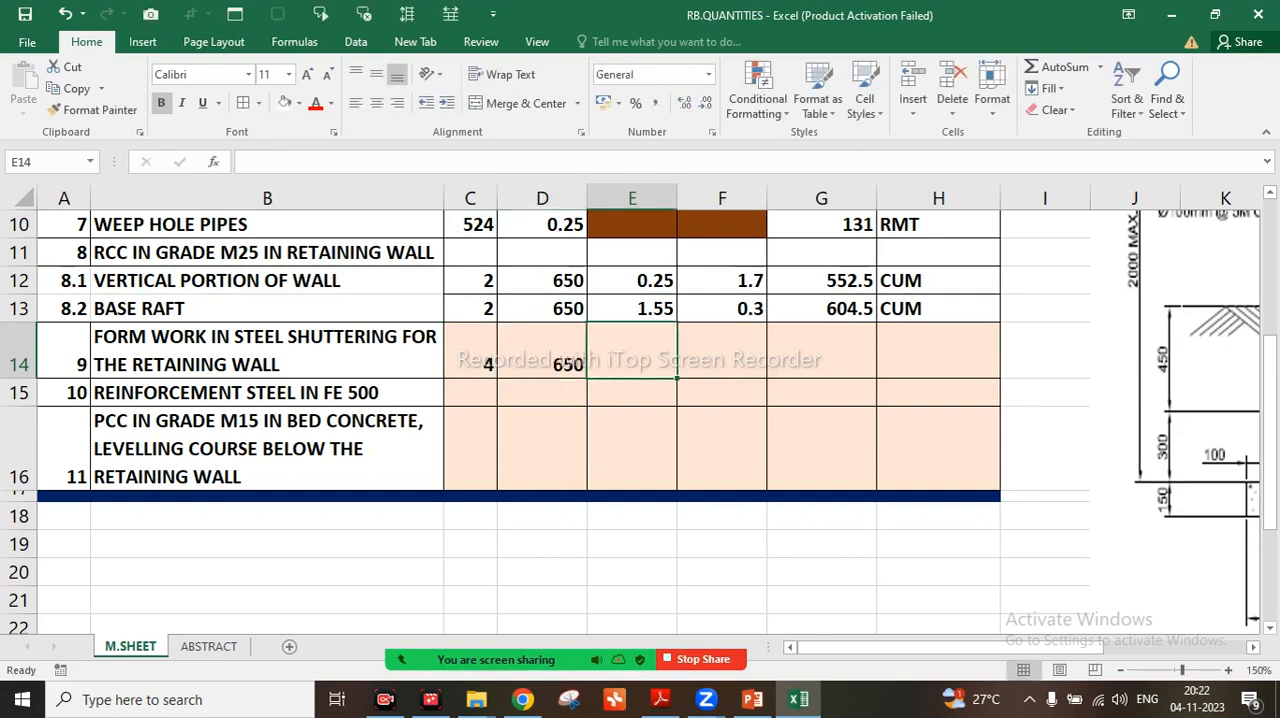
{"action": "type", "text": "1.7"}
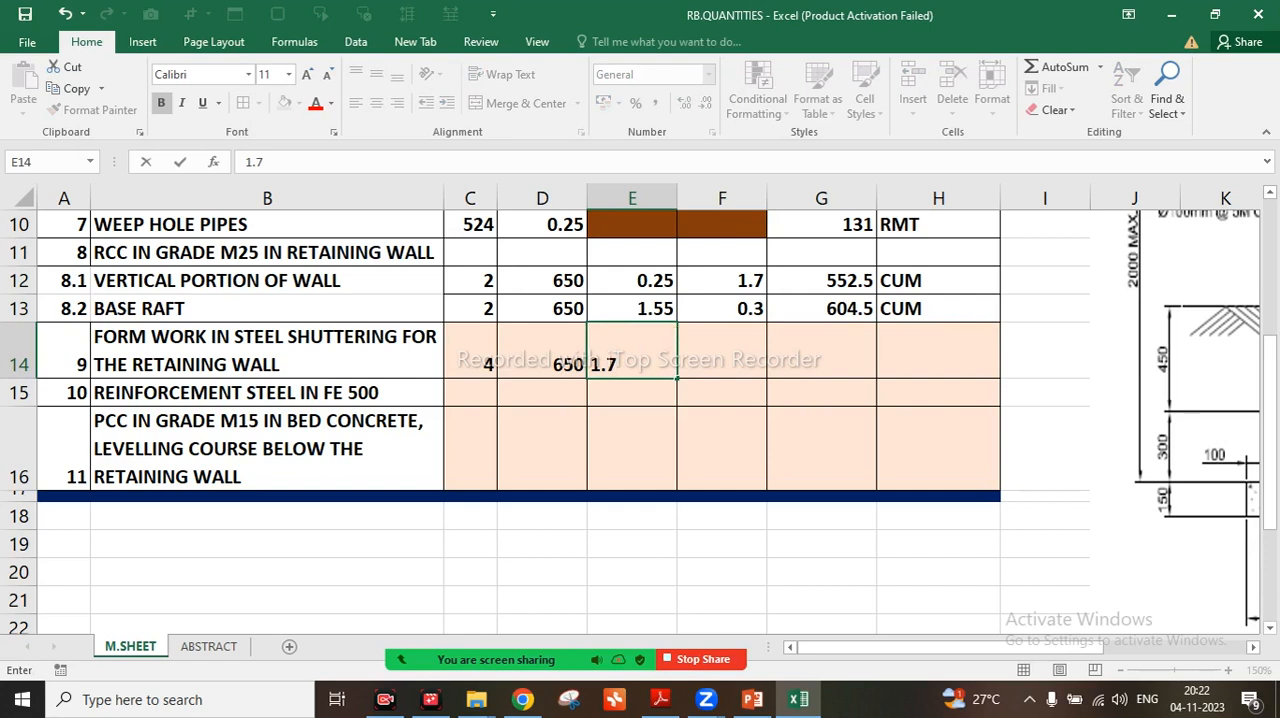
{"action": "key", "text": "Tab"}
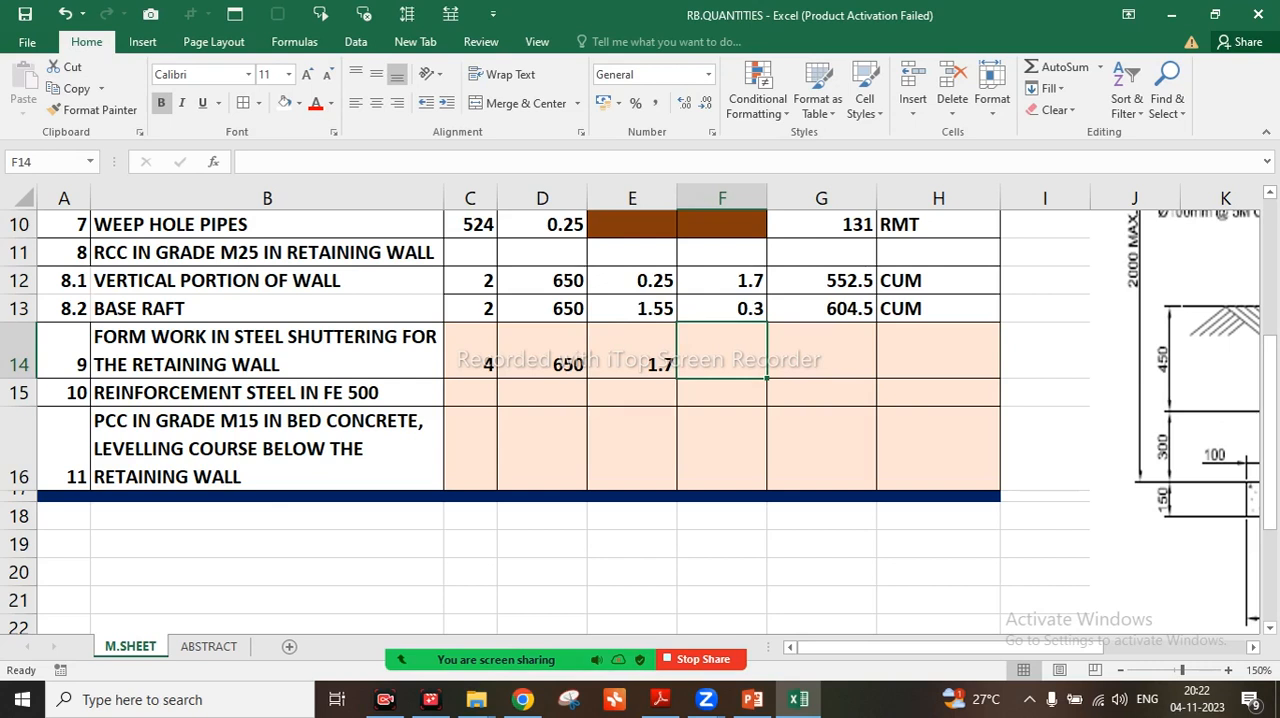
{"action": "key", "text": "Return"}
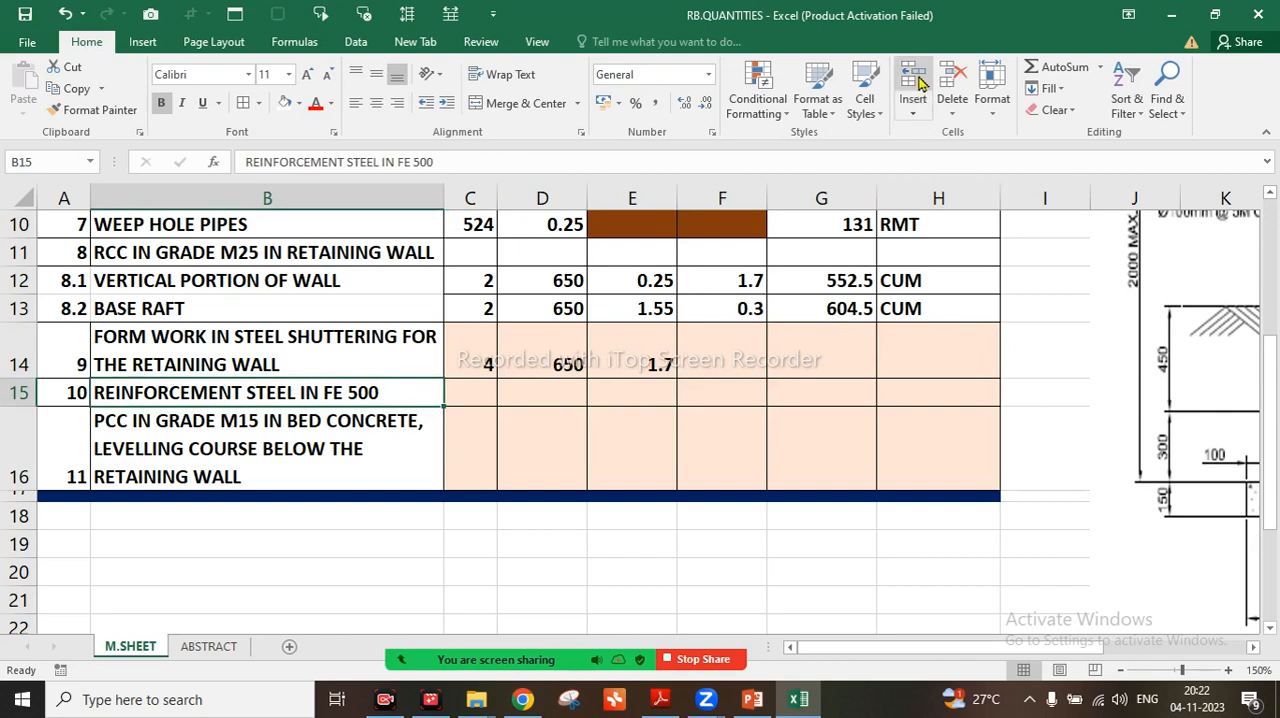
Insert a sheet row above the REINFORCEMENT STEEL row and enter BASE RAFT in B15
{"action": "left_click", "coordinate": [920, 116]}
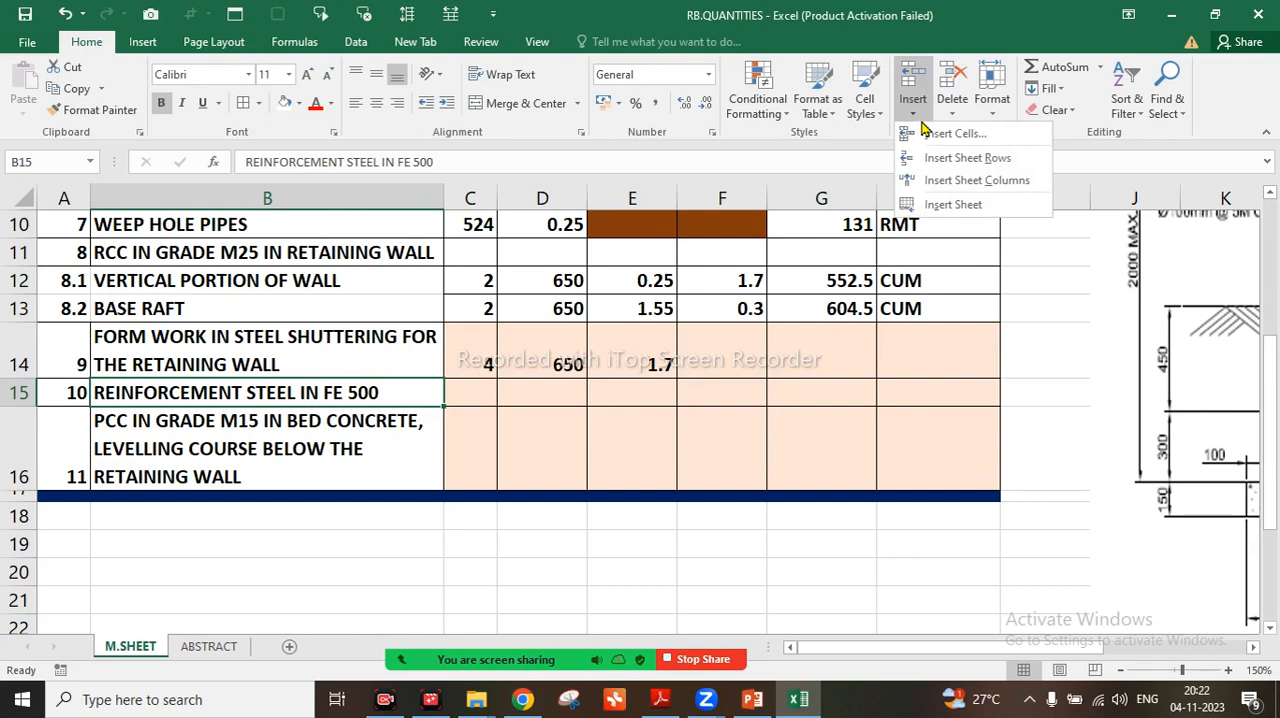
{"action": "left_click", "coordinate": [925, 158]}
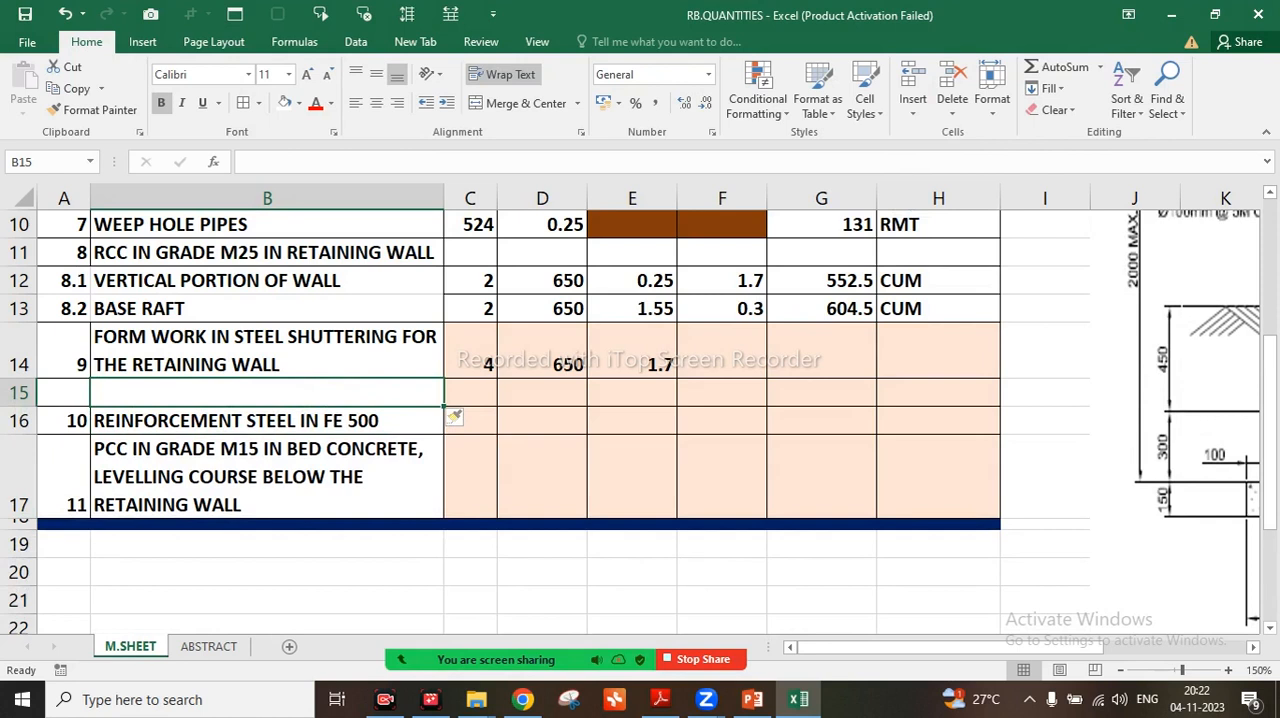
{"action": "type", "text": "BASE "}
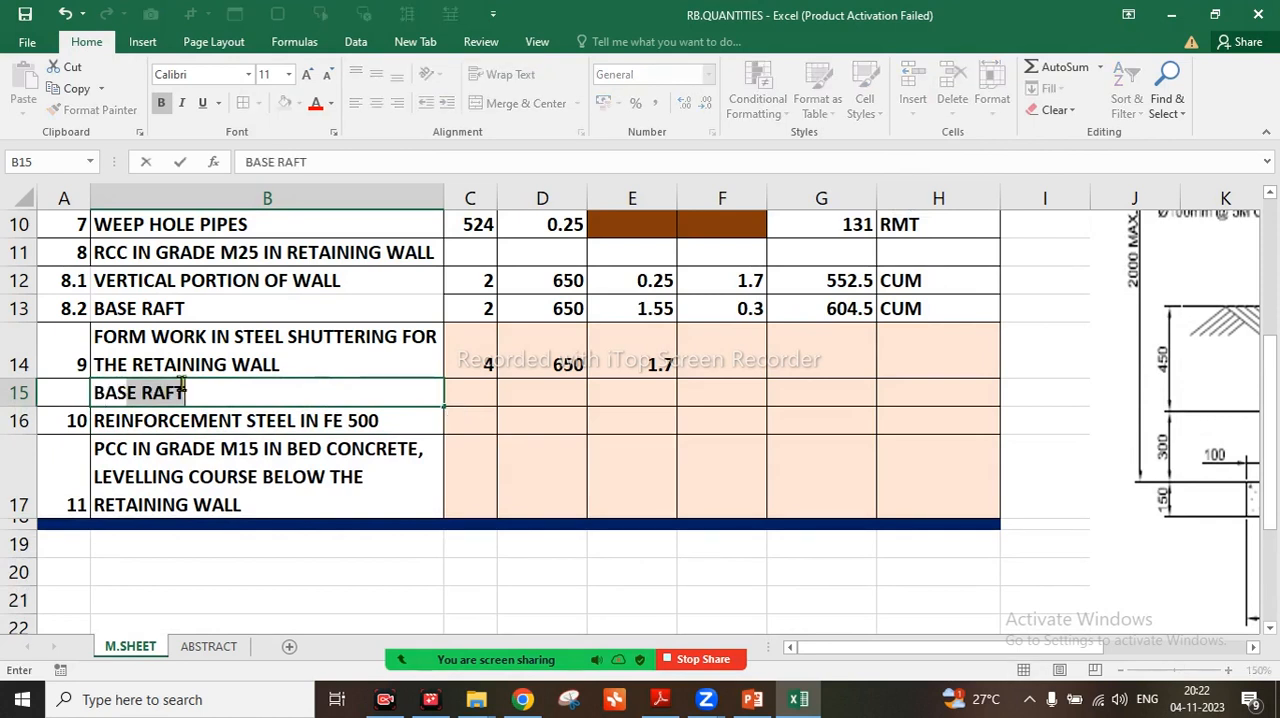
{"action": "type", "text": "RAFT"}
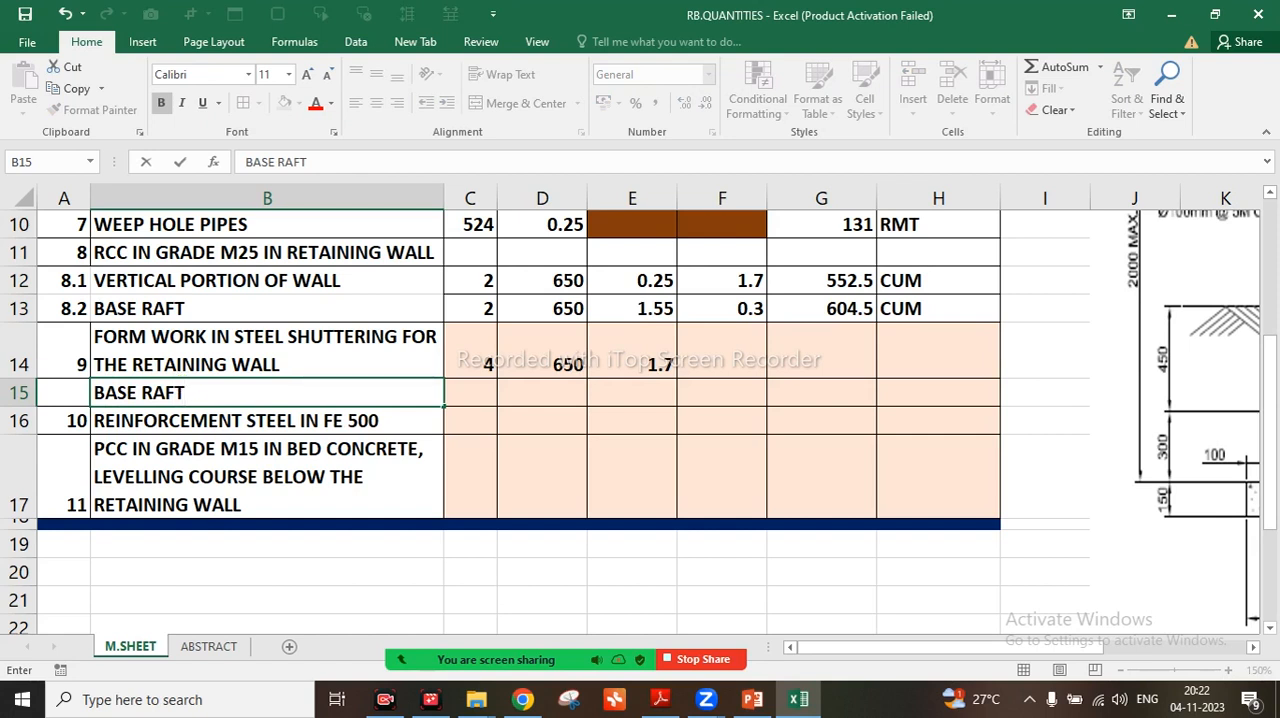
{"action": "key", "text": "Tab"}
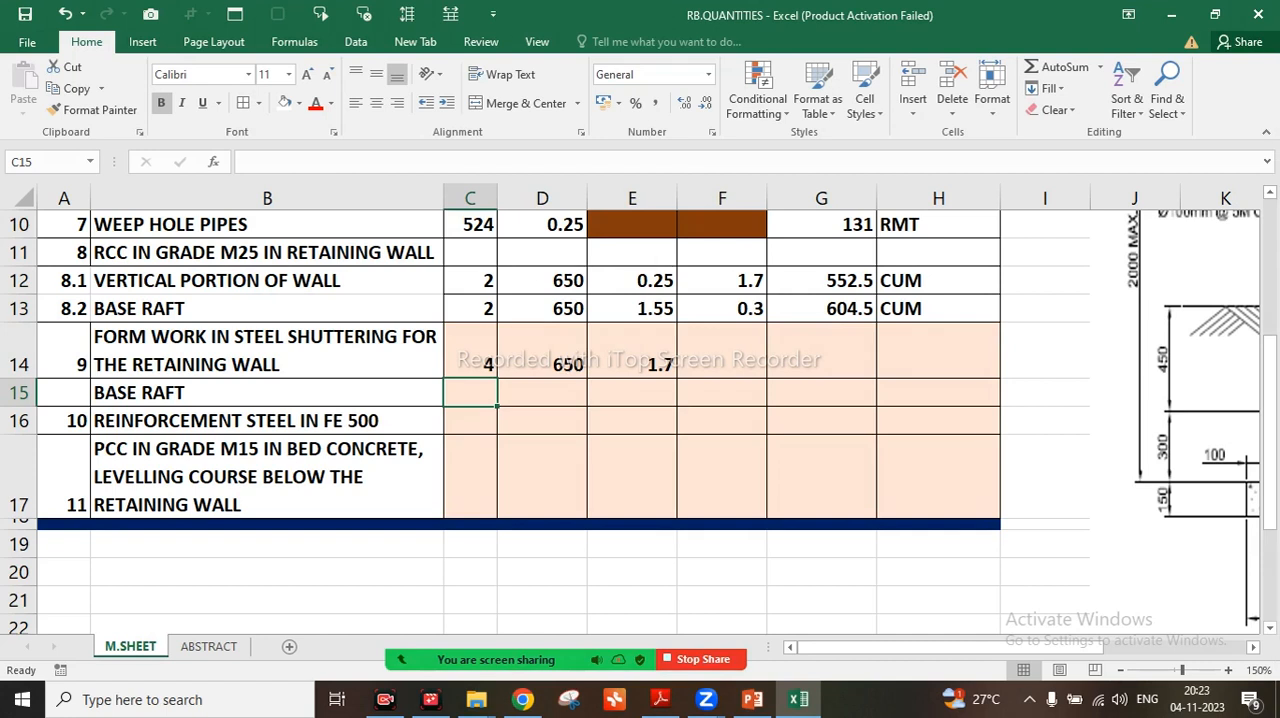
Enter 4, 650 and 0.3 in C15, D15 and E15 for the base raft form work, and save the workbook
{"action": "type", "text": "4"}
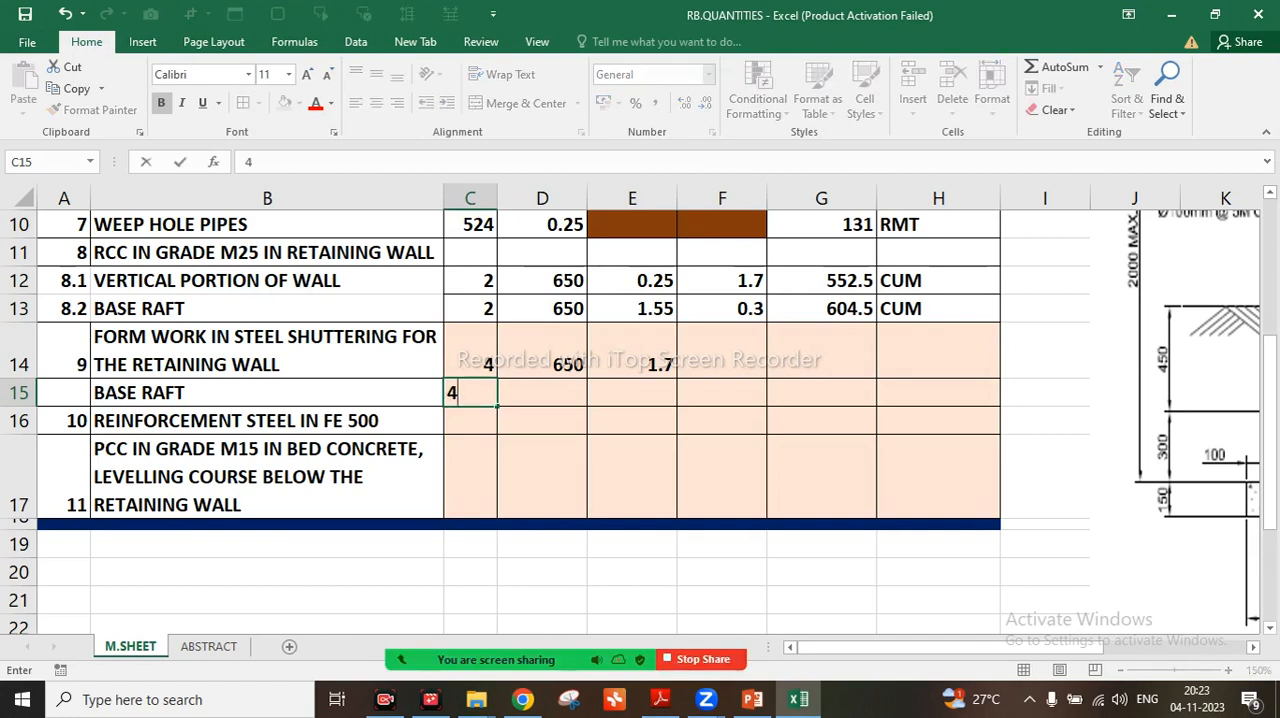
{"action": "key", "text": "Right"}
{"action": "key", "text": "Right"}
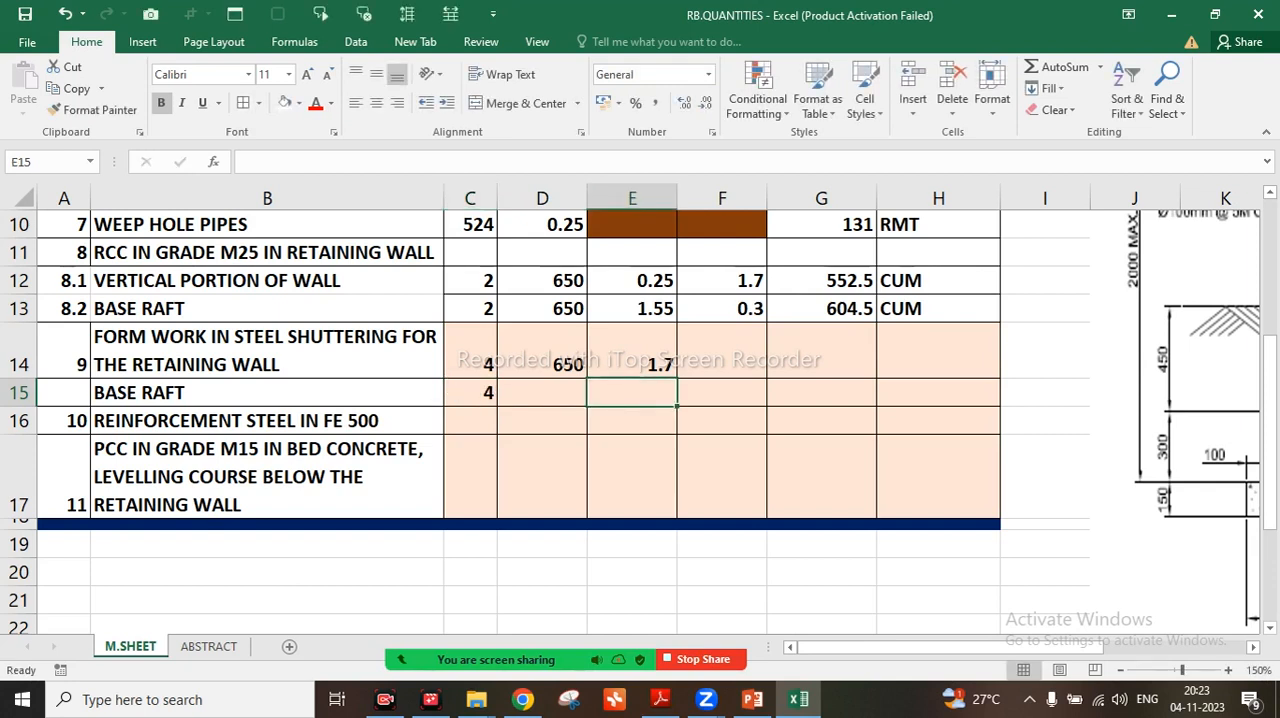
{"action": "key", "text": "Left"}
{"action": "type", "text": "650"}
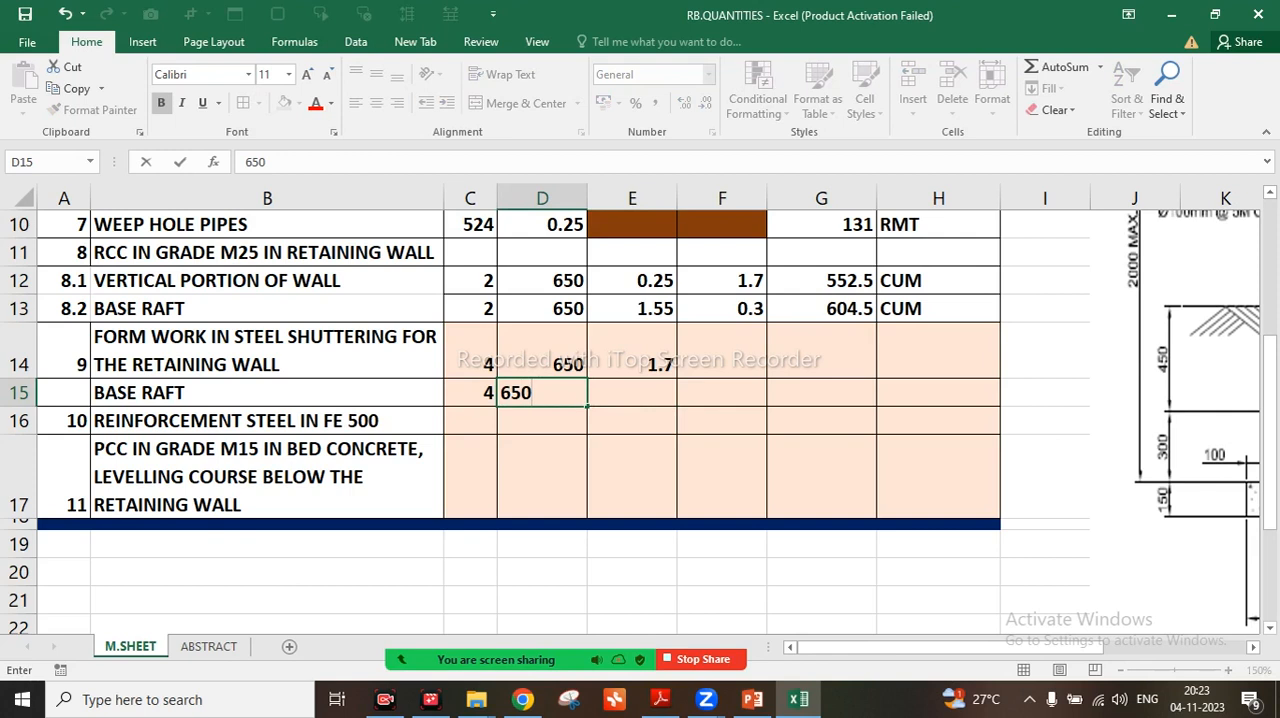
{"action": "key", "text": "Right"}
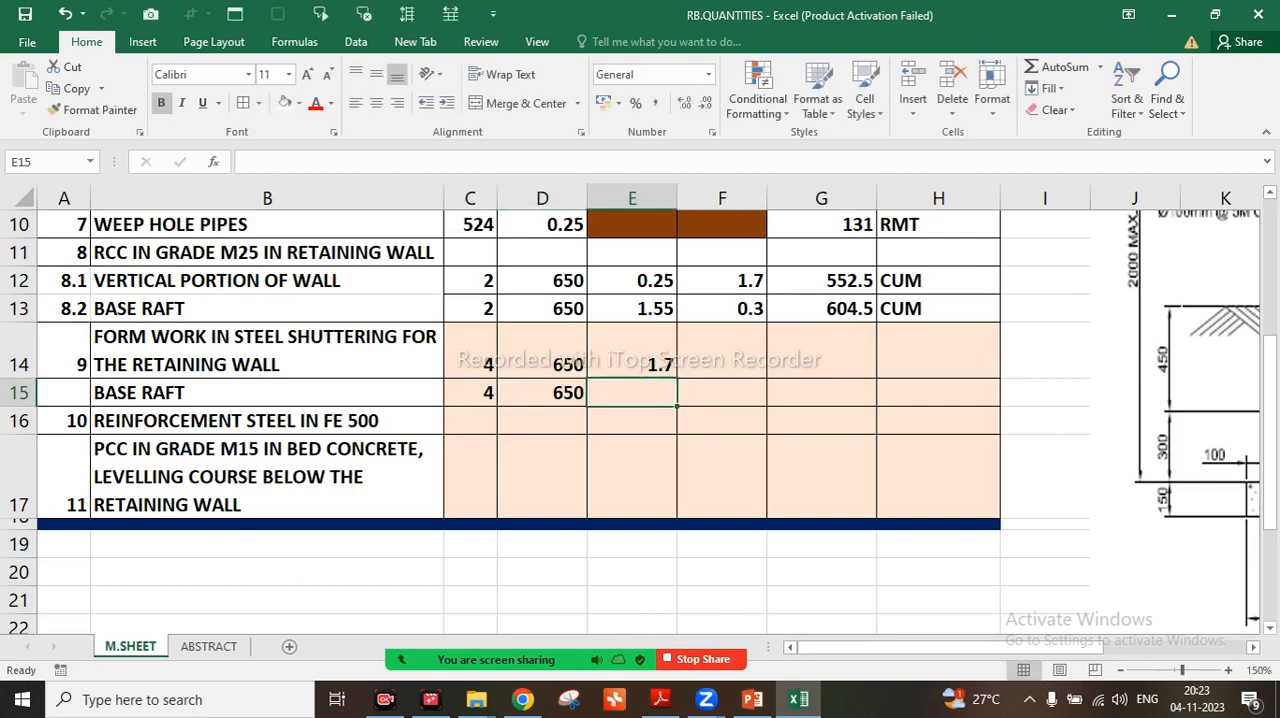
{"action": "type", "text": "0."}
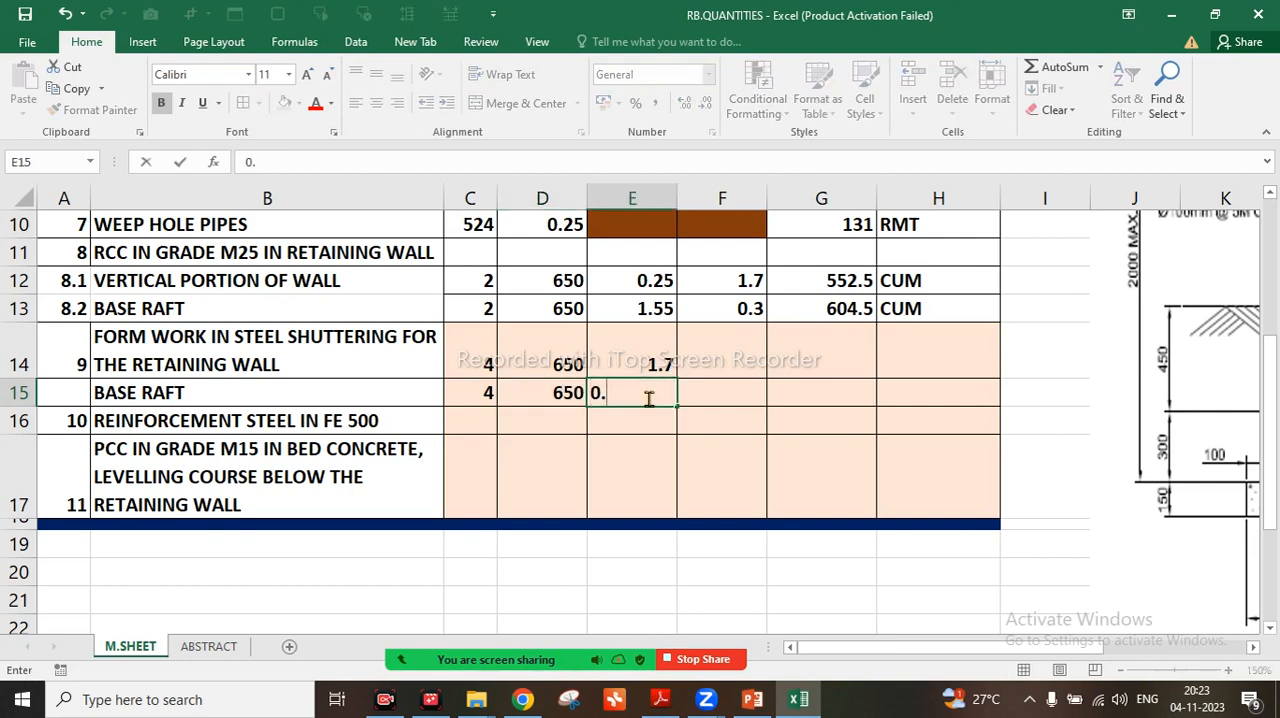
{"action": "type", "text": "3"}
{"action": "key", "text": "Return"}
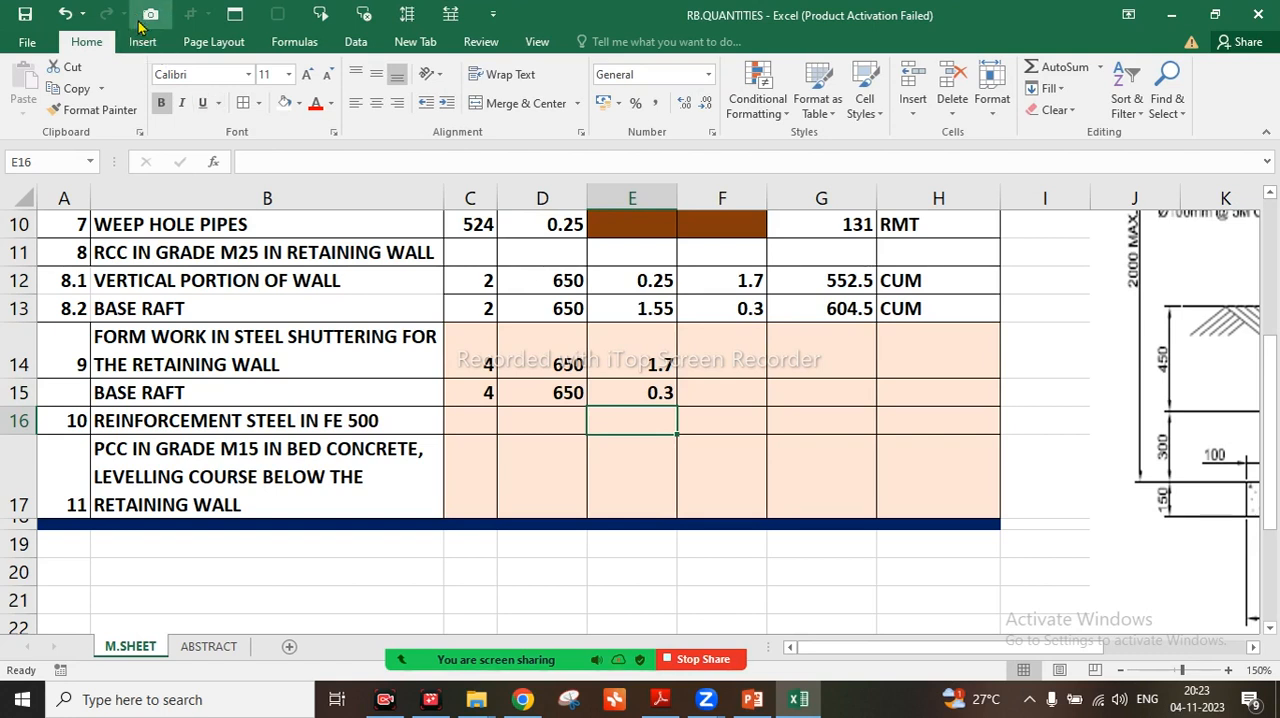
{"action": "left_click", "coordinate": [25, 14]}
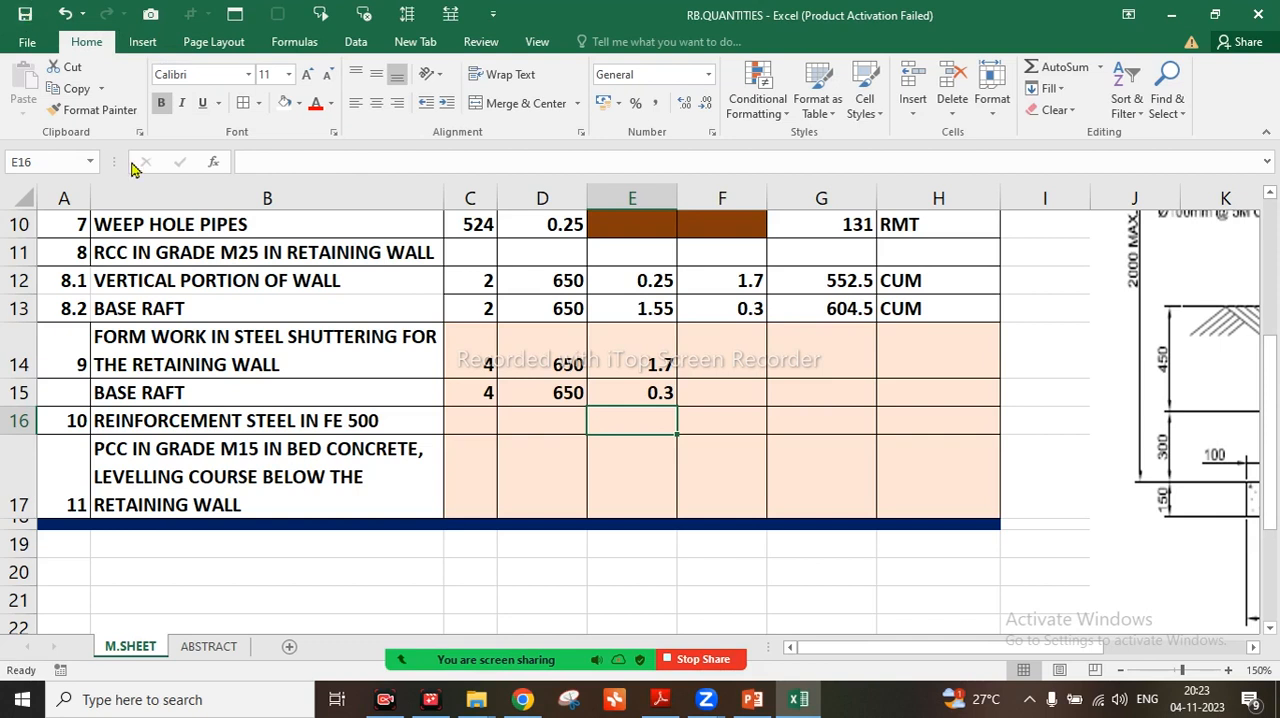
Fill the unused cells F14:F15 of the form work rows with the standard dark red colour
{"action": "left_click", "coordinate": [722, 351]}
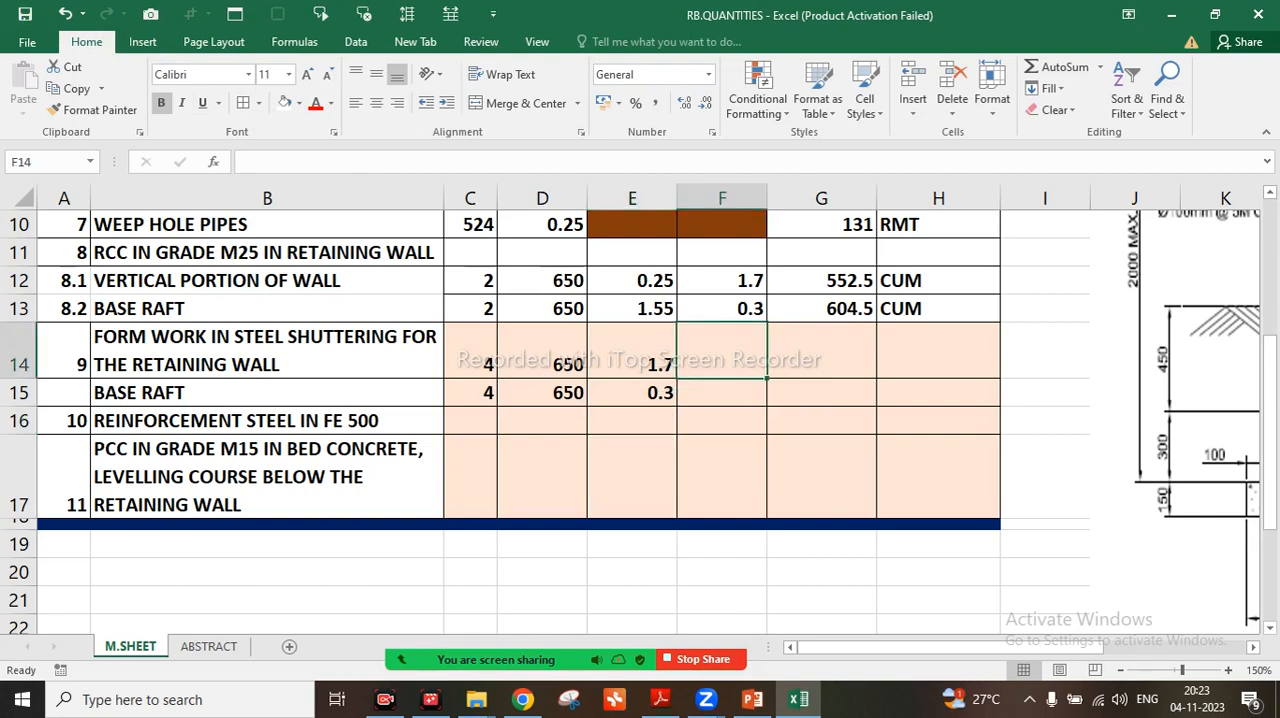
{"action": "key", "text": "shift+Down"}
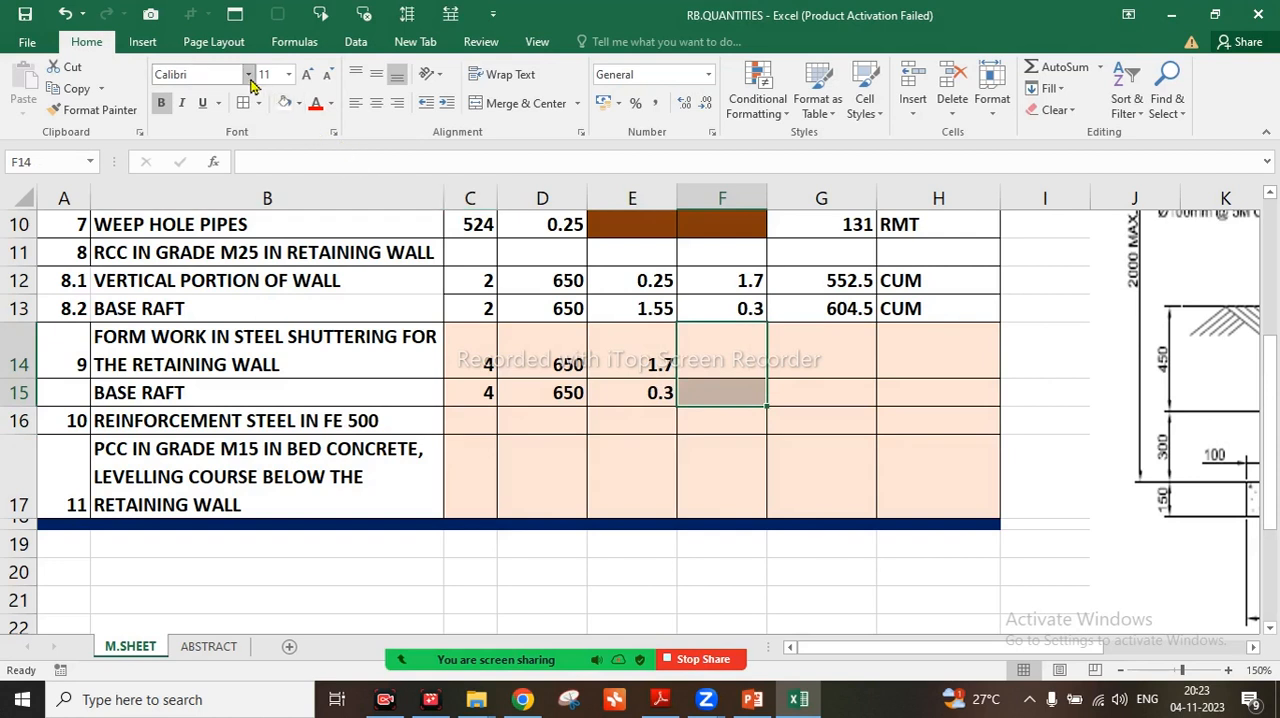
{"action": "left_click", "coordinate": [300, 104]}
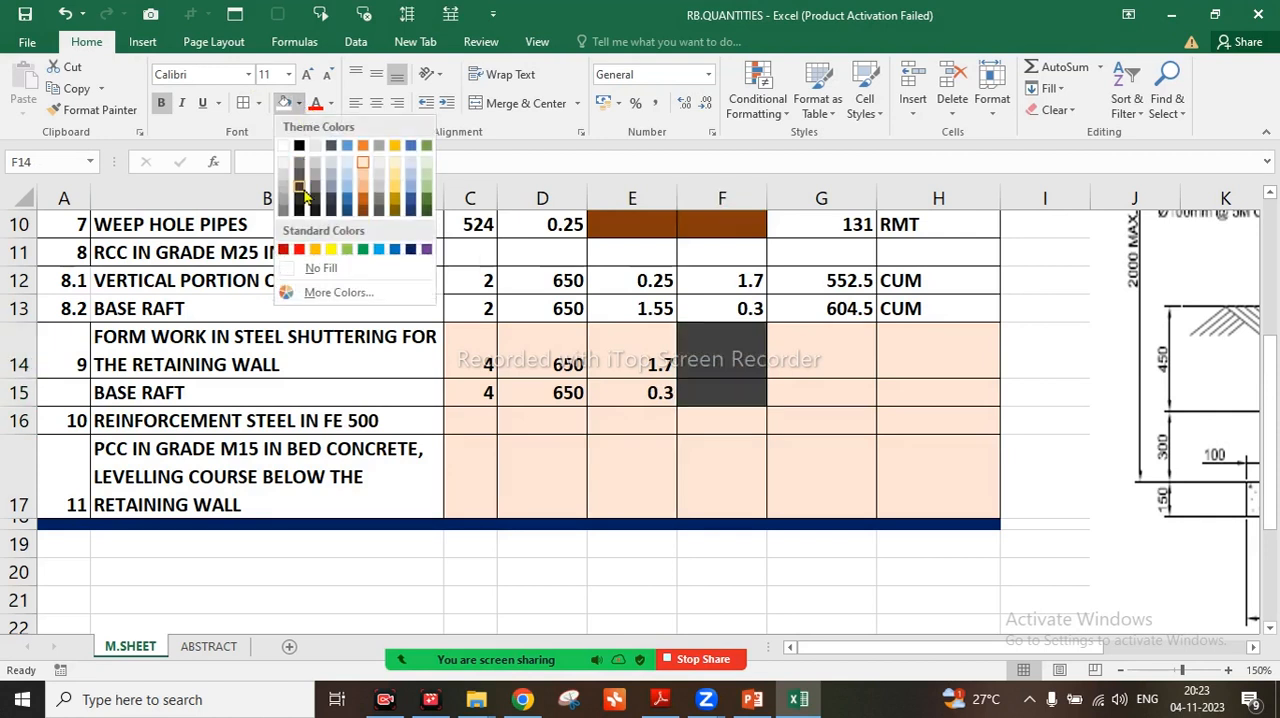
{"action": "left_click", "coordinate": [283, 250]}
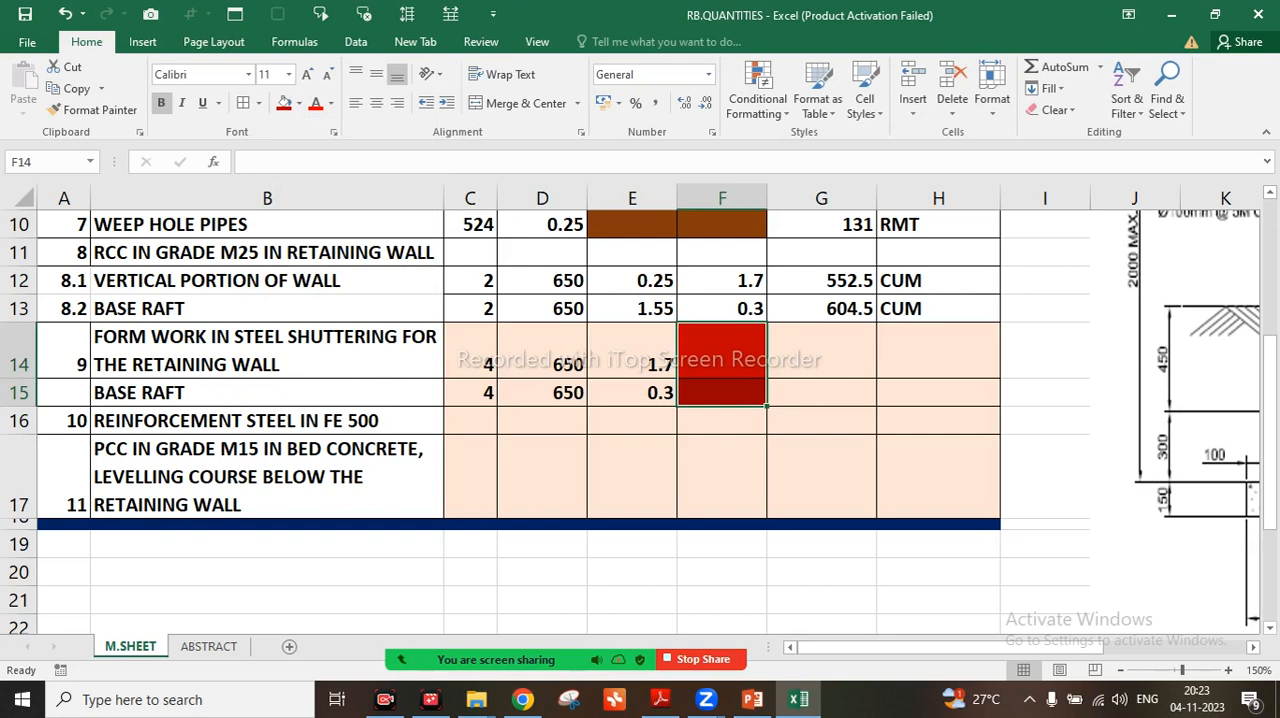
Copy the quantity formula from G12 into G14 and shorten it to =C14*D14*E14 for the wall form work
{"action": "left_click", "coordinate": [821, 351]}
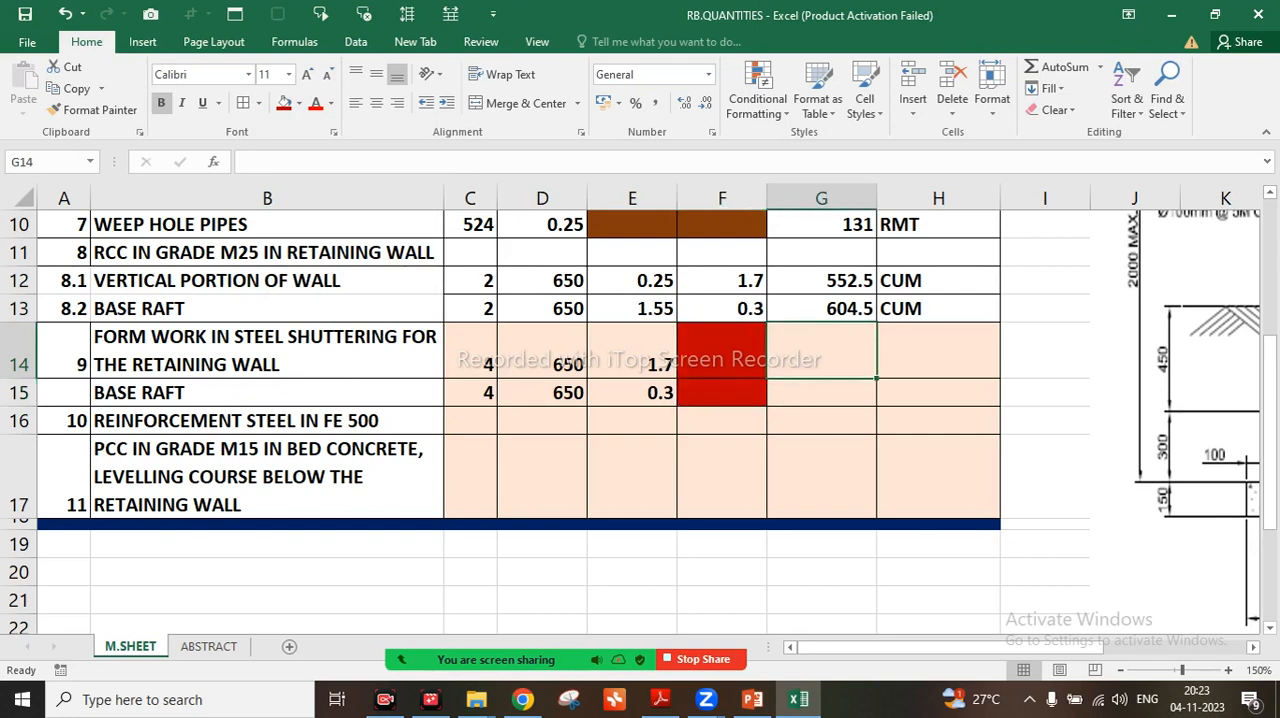
{"action": "left_click", "coordinate": [821, 281]}
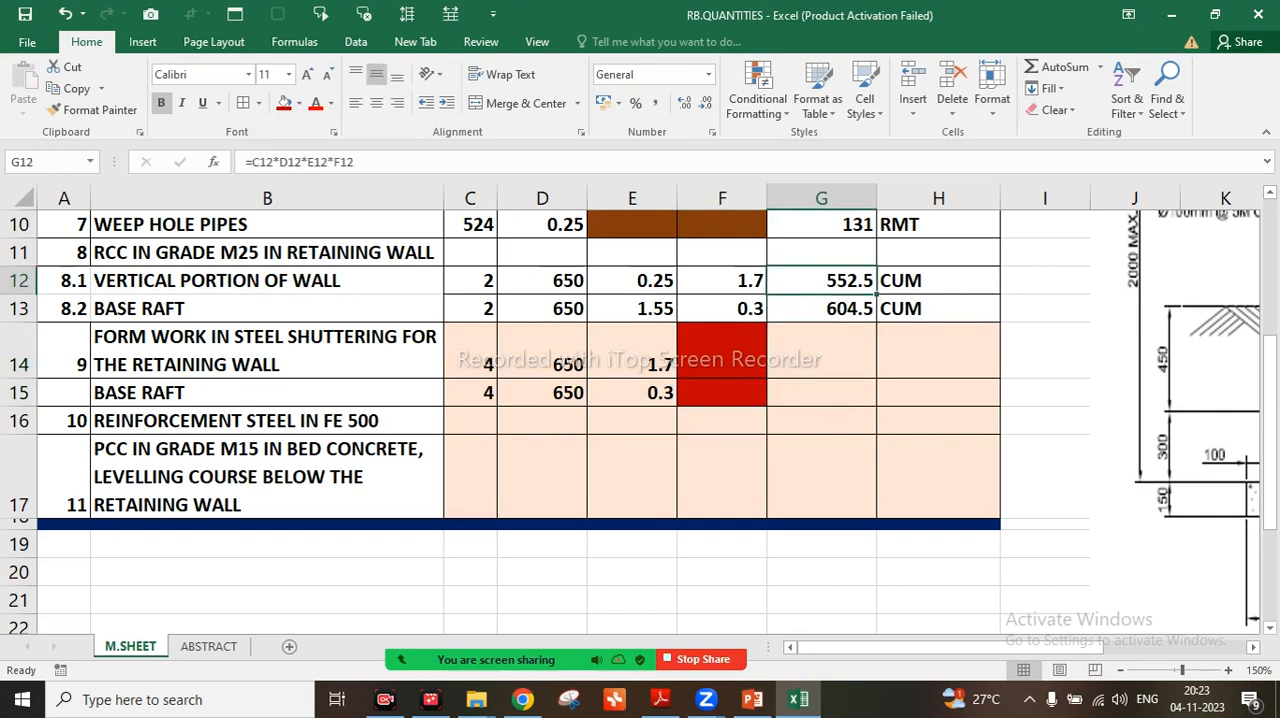
{"action": "key", "text": "ctrl+c"}
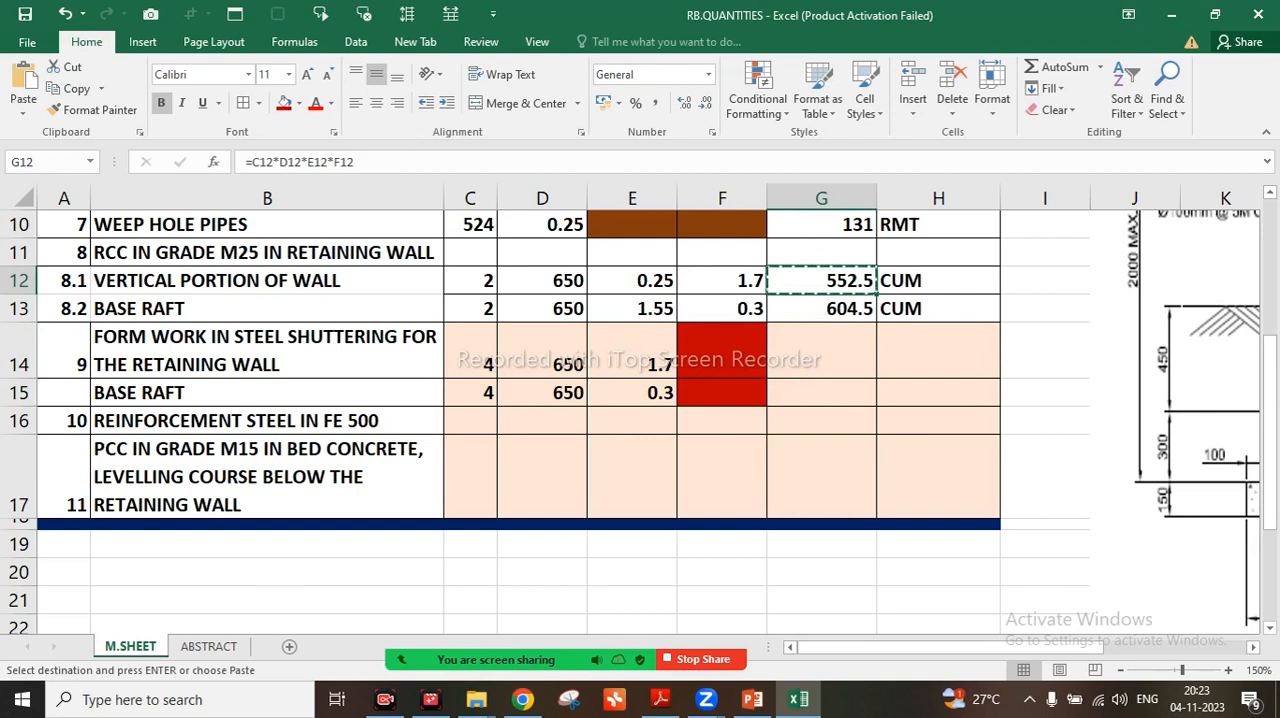
{"action": "left_click", "coordinate": [821, 351]}
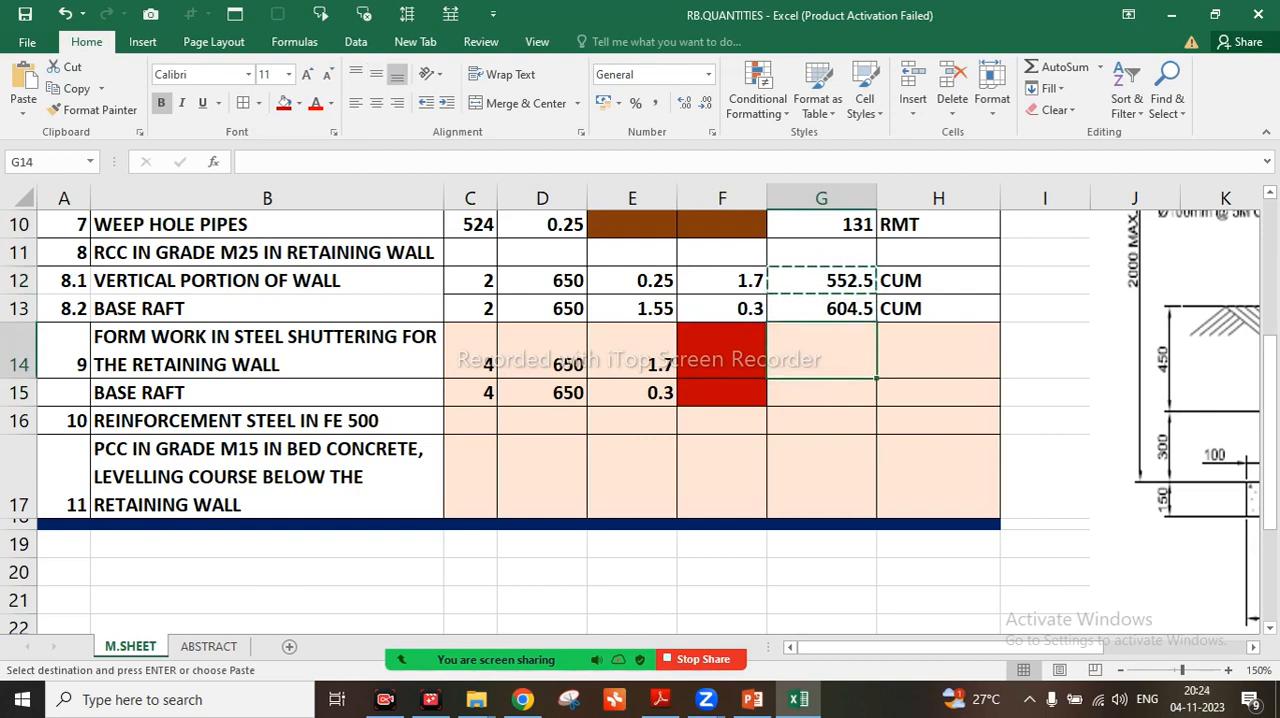
{"action": "key", "text": "ctrl+v"}
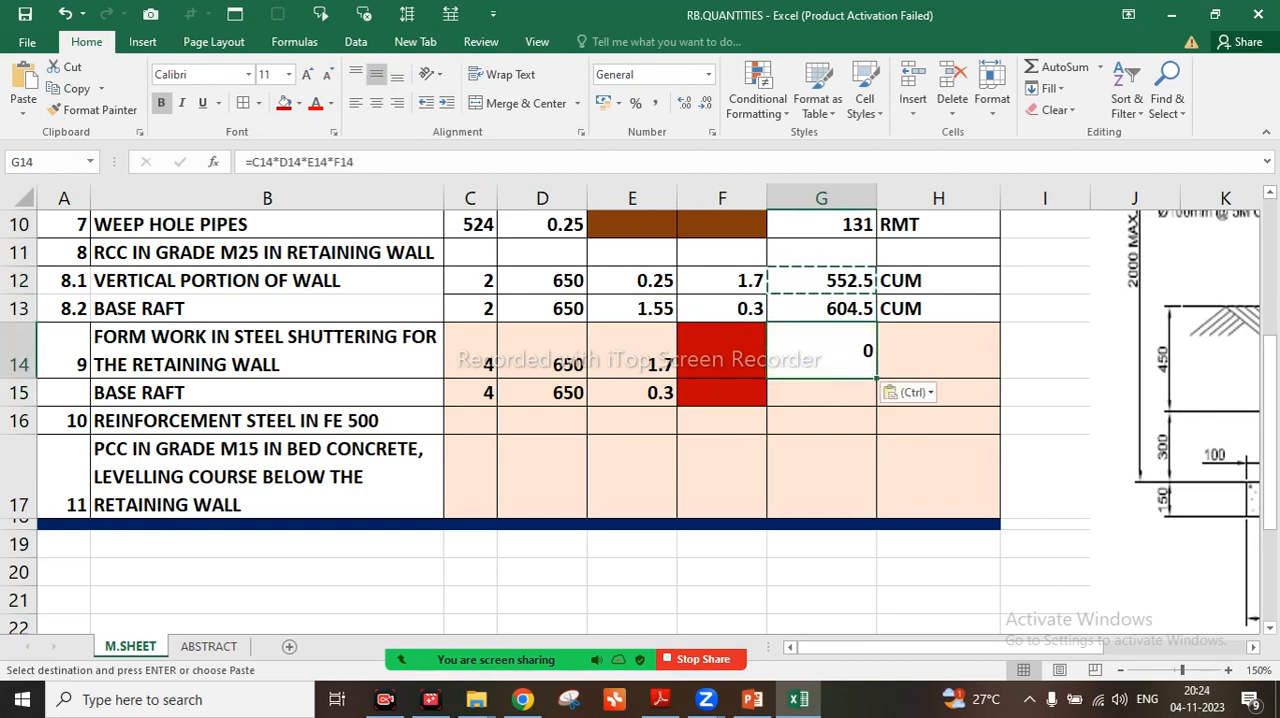
{"action": "left_click", "coordinate": [367, 162]}
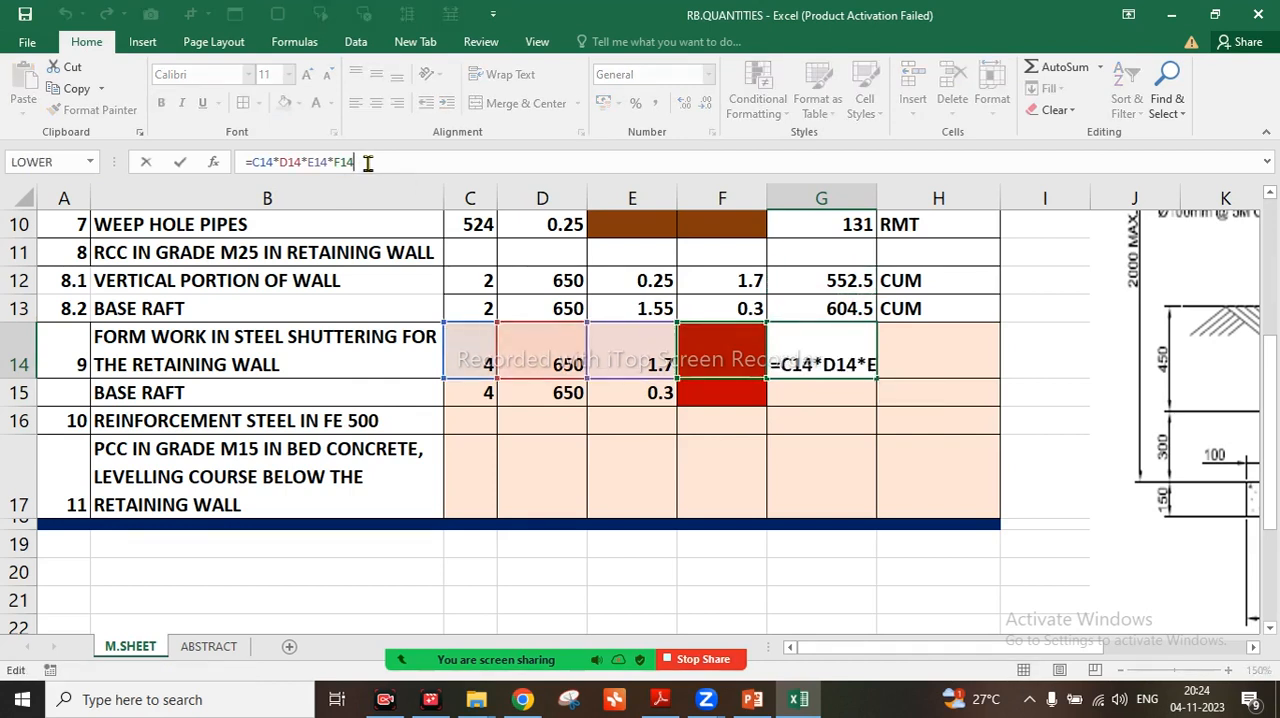
{"action": "key", "text": "BackSpace"}
{"action": "key", "text": "BackSpace"}
{"action": "key", "text": "BackSpace"}
{"action": "key", "text": "BackSpace"}
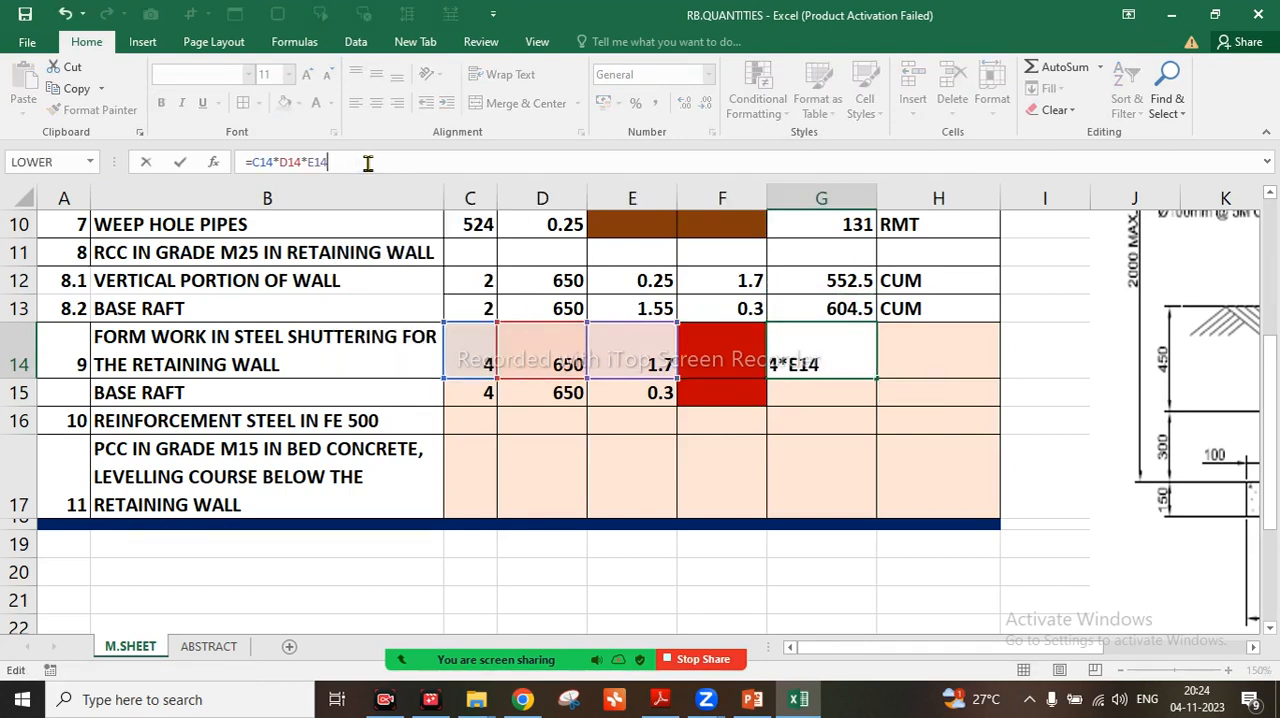
{"action": "key", "text": "Return"}
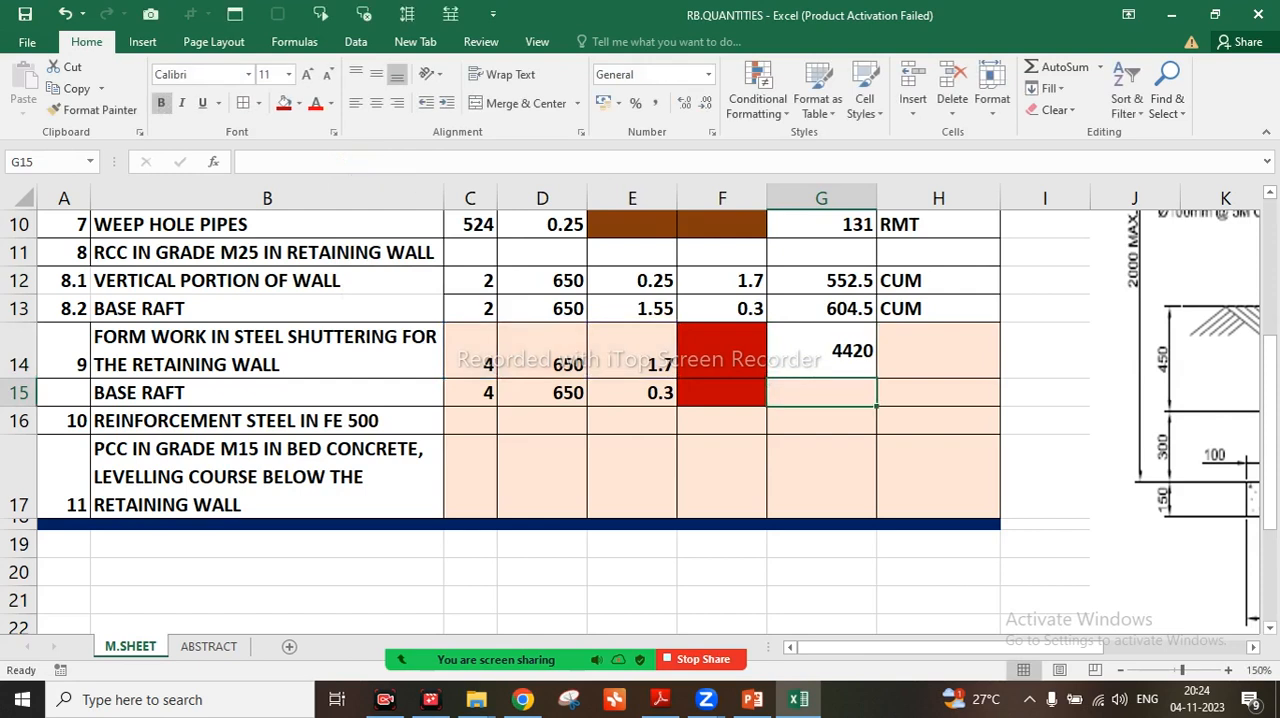
Copy the form work quantity formula from G14 into G15 for the base raft
{"action": "left_click", "coordinate": [821, 351]}
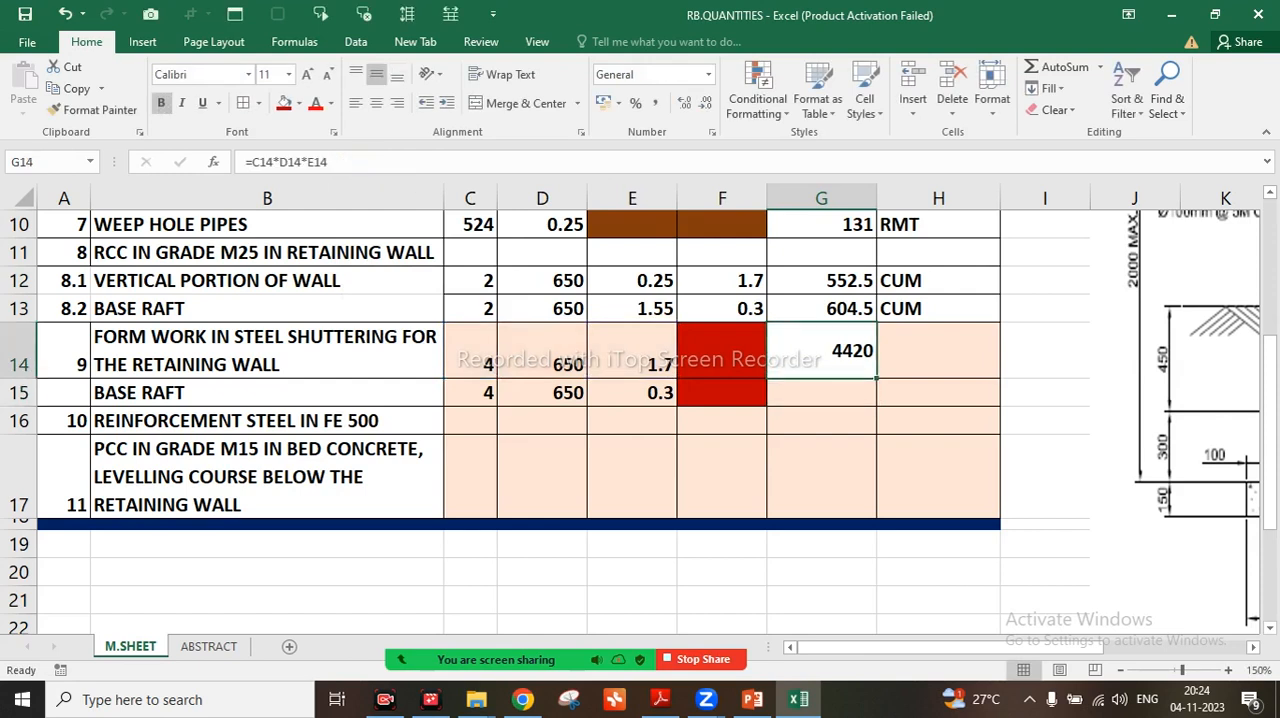
{"action": "key", "text": "ctrl+c"}
{"action": "left_click", "coordinate": [821, 393]}
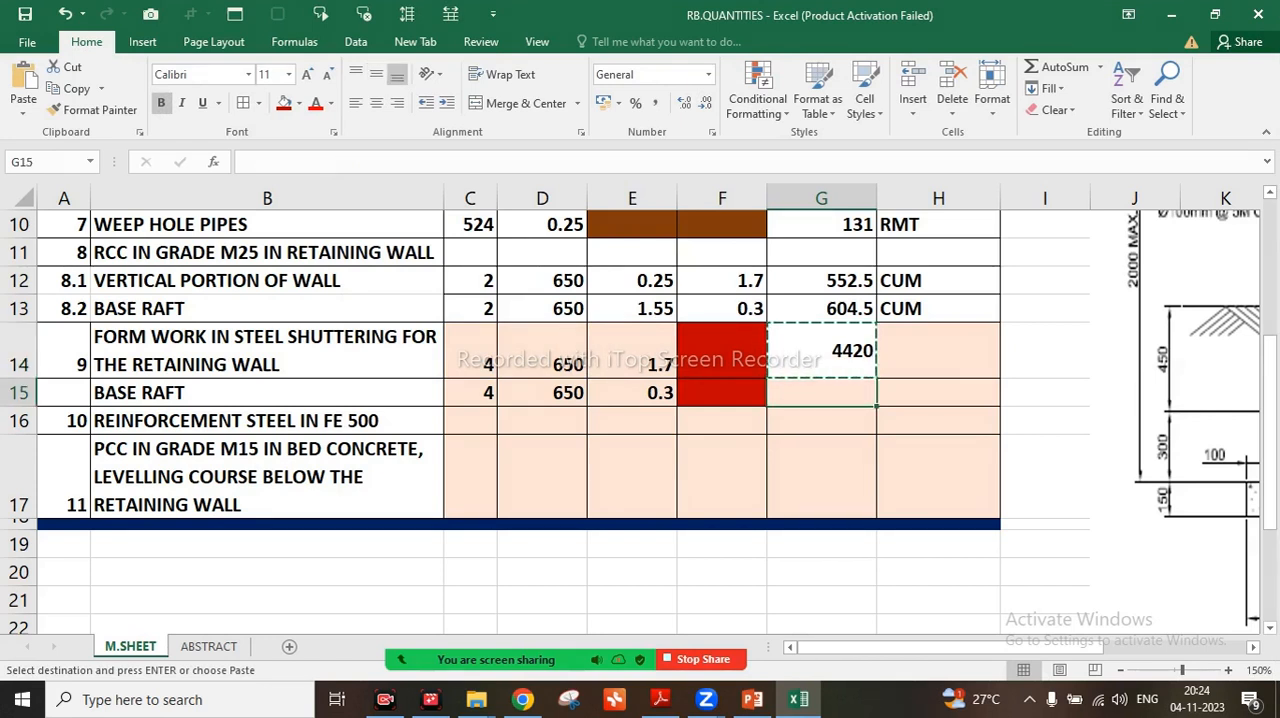
{"action": "key", "text": "ctrl+v"}
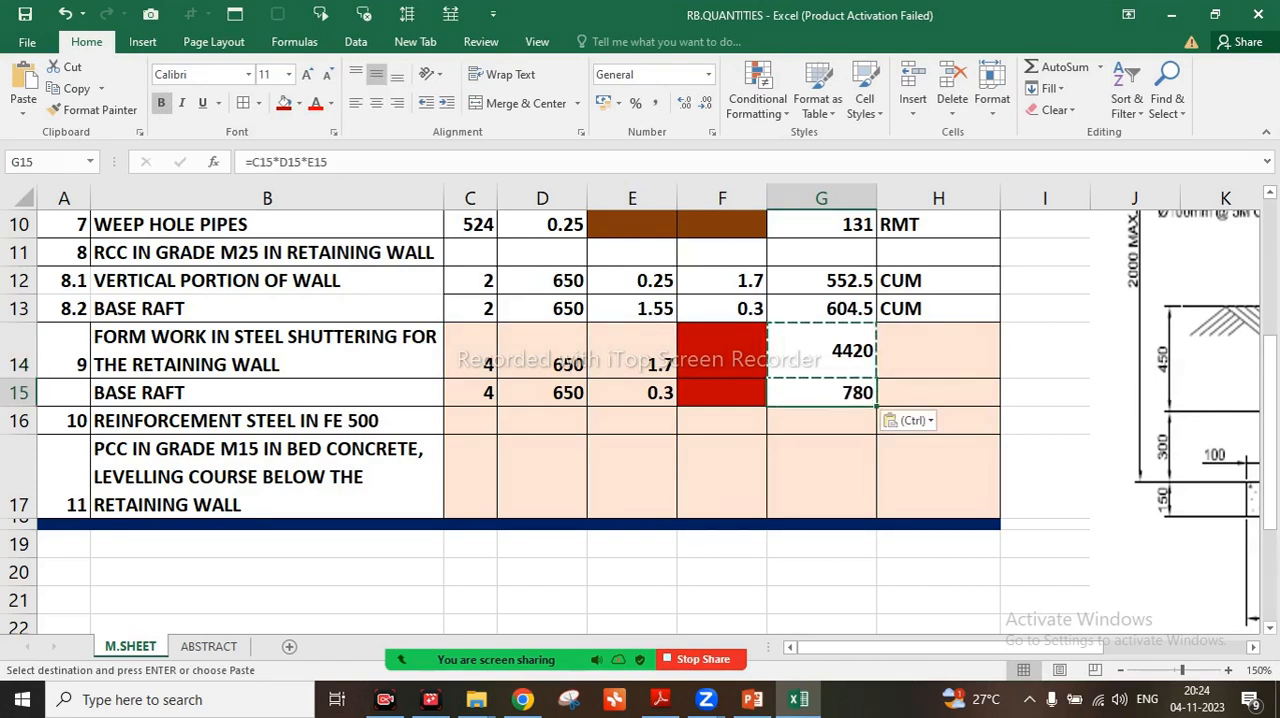
Enter the unit SQM in H14 and H15 for both form work rows, and save the workbook
{"action": "left_click", "coordinate": [945, 352]}
{"action": "type", "text": "SQM"}
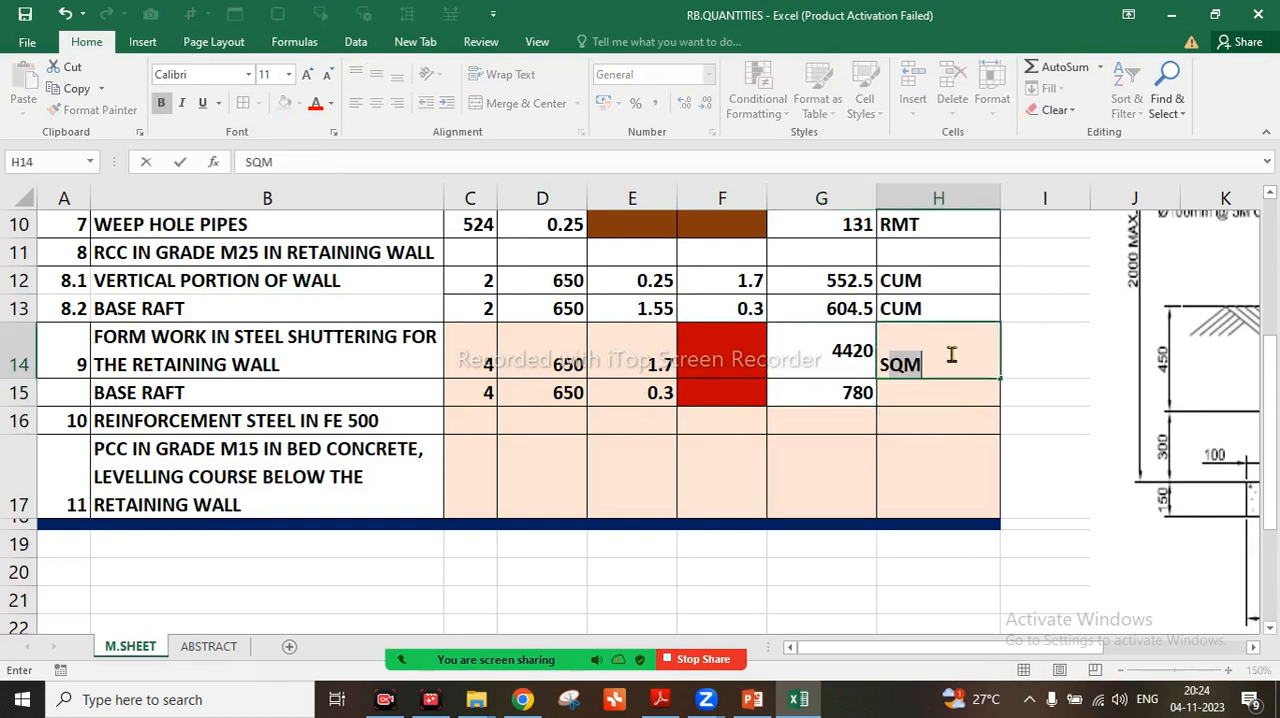
{"action": "key", "text": "Return"}
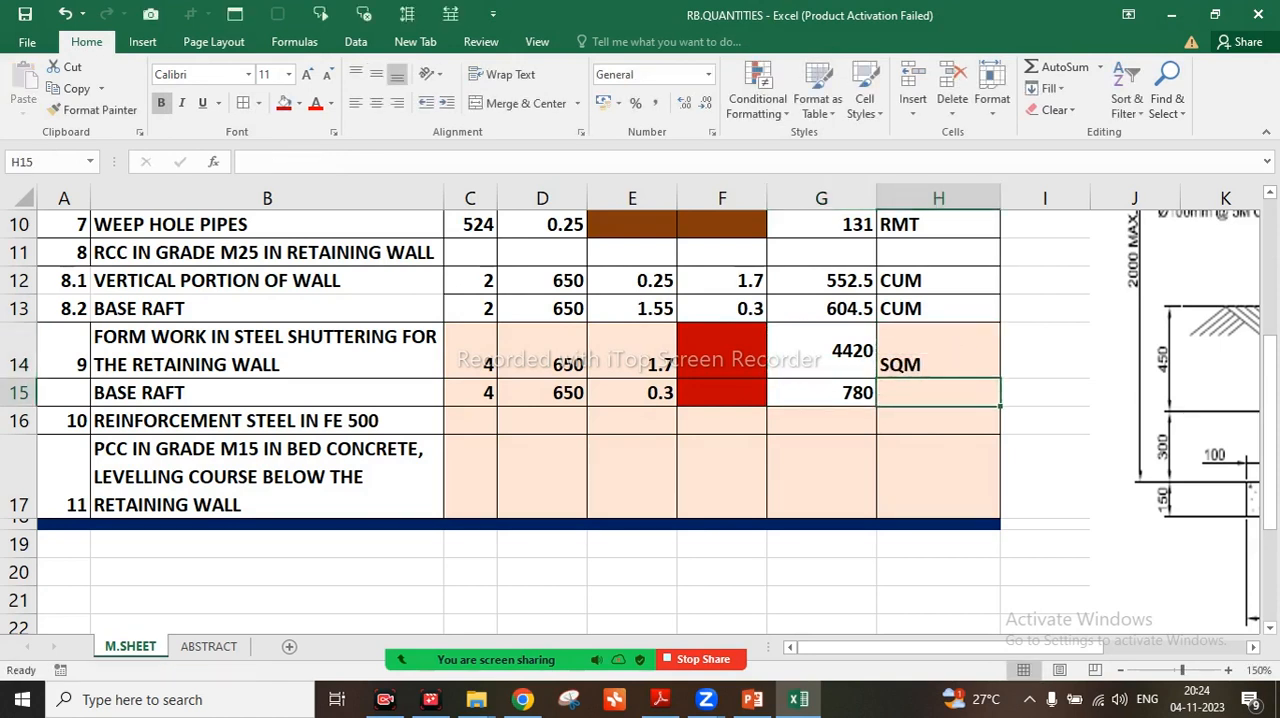
{"action": "type", "text": "SQM"}
{"action": "key", "text": "Return"}
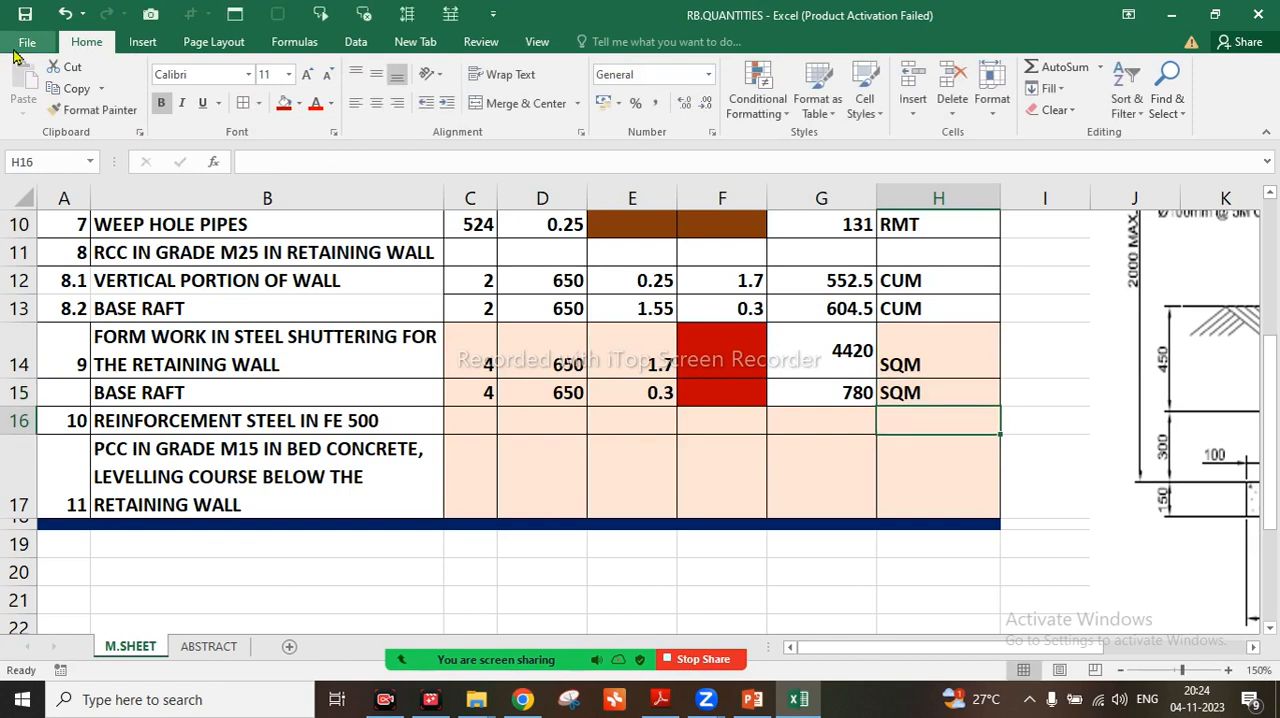
{"action": "left_click", "coordinate": [41, 22]}
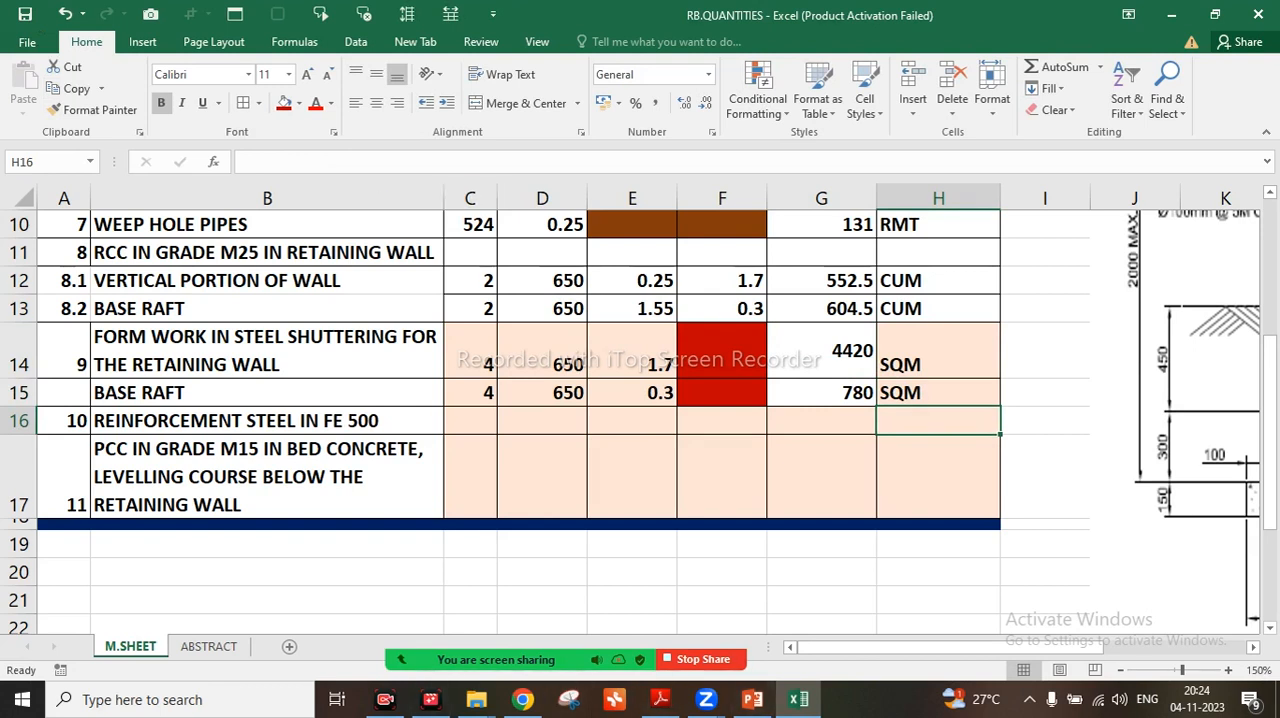
Check the Zoom meeting chat for the participants' new replies and look back through the earlier messages
{"action": "mouse_move", "coordinate": [447, 664]}
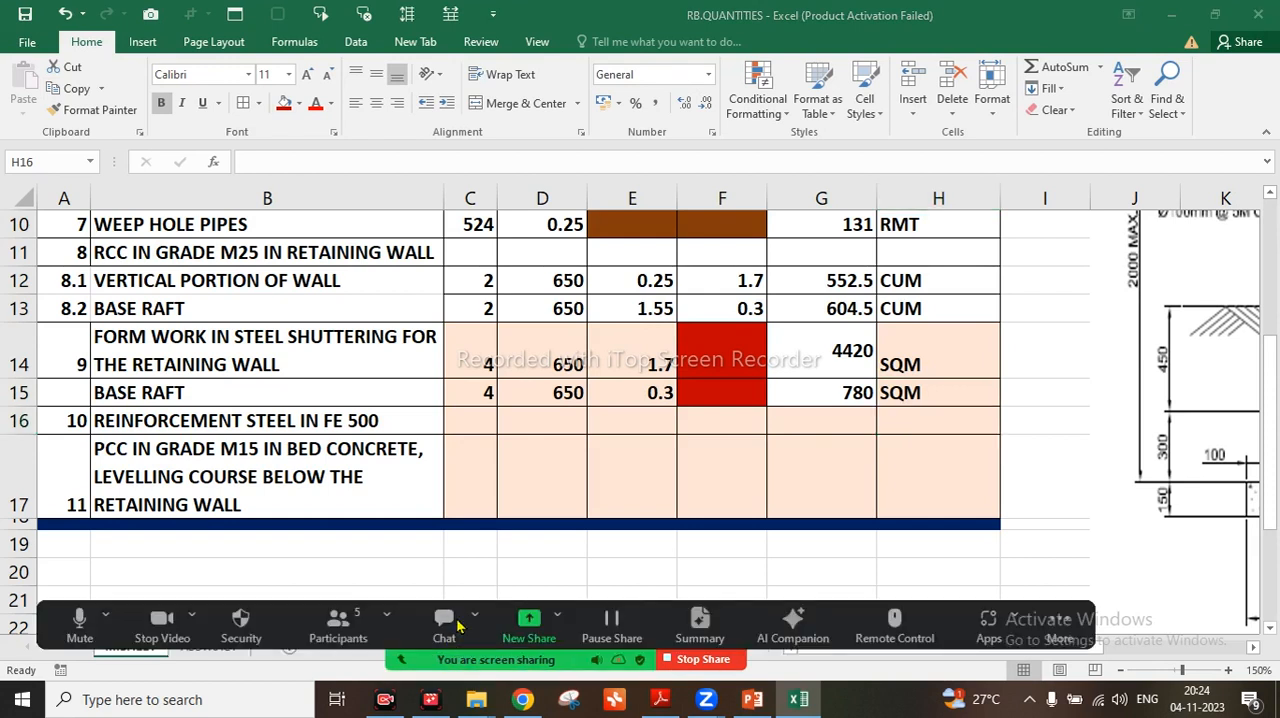
{"action": "left_click", "coordinate": [446, 625]}
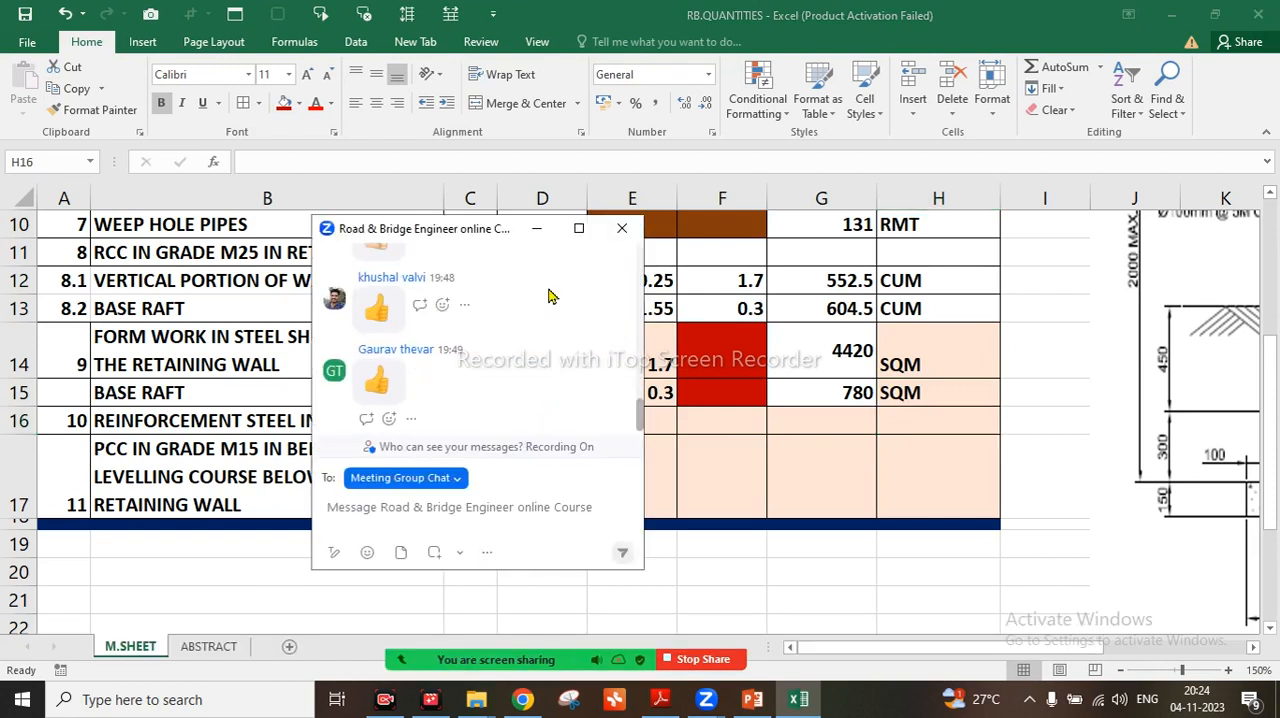
{"action": "scroll", "coordinate": [548, 296], "scroll_direction": "up", "scroll_amount": 1}
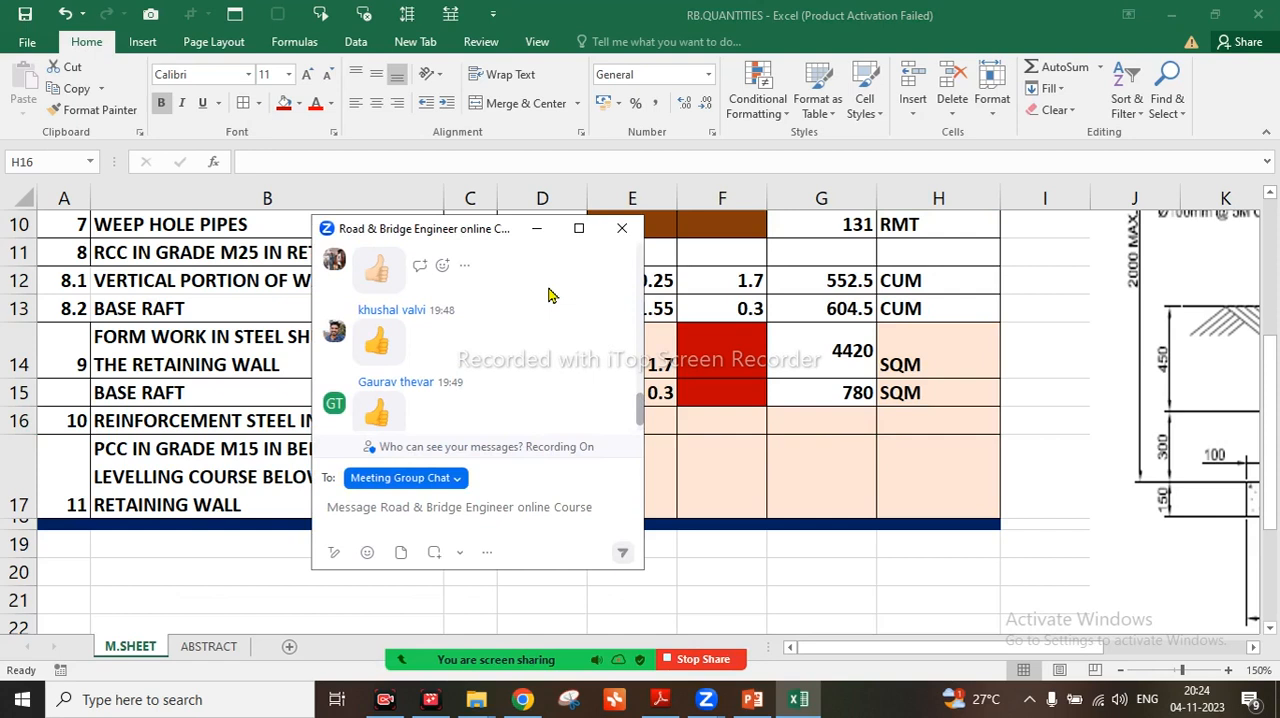
{"action": "scroll", "coordinate": [548, 296], "scroll_direction": "up", "scroll_amount": 1}
{"action": "scroll", "coordinate": [548, 296], "scroll_direction": "down", "scroll_amount": 2}
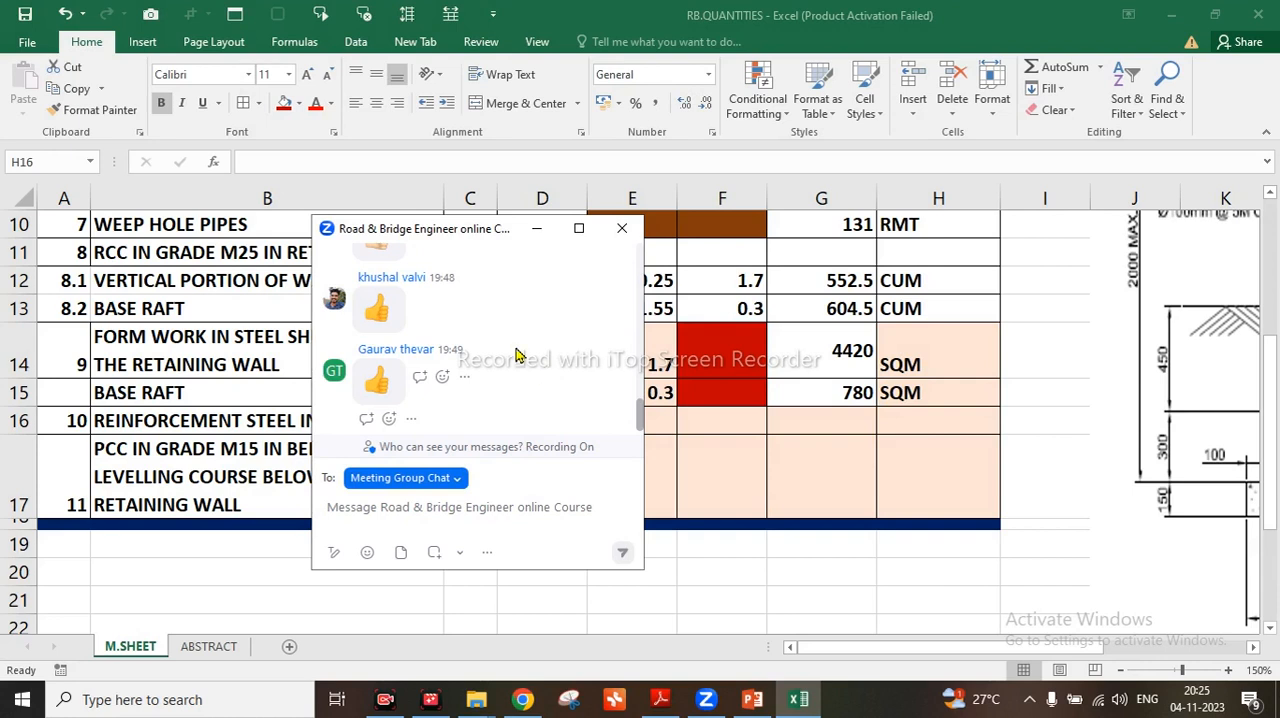
{"action": "left_click", "coordinate": [535, 229]}
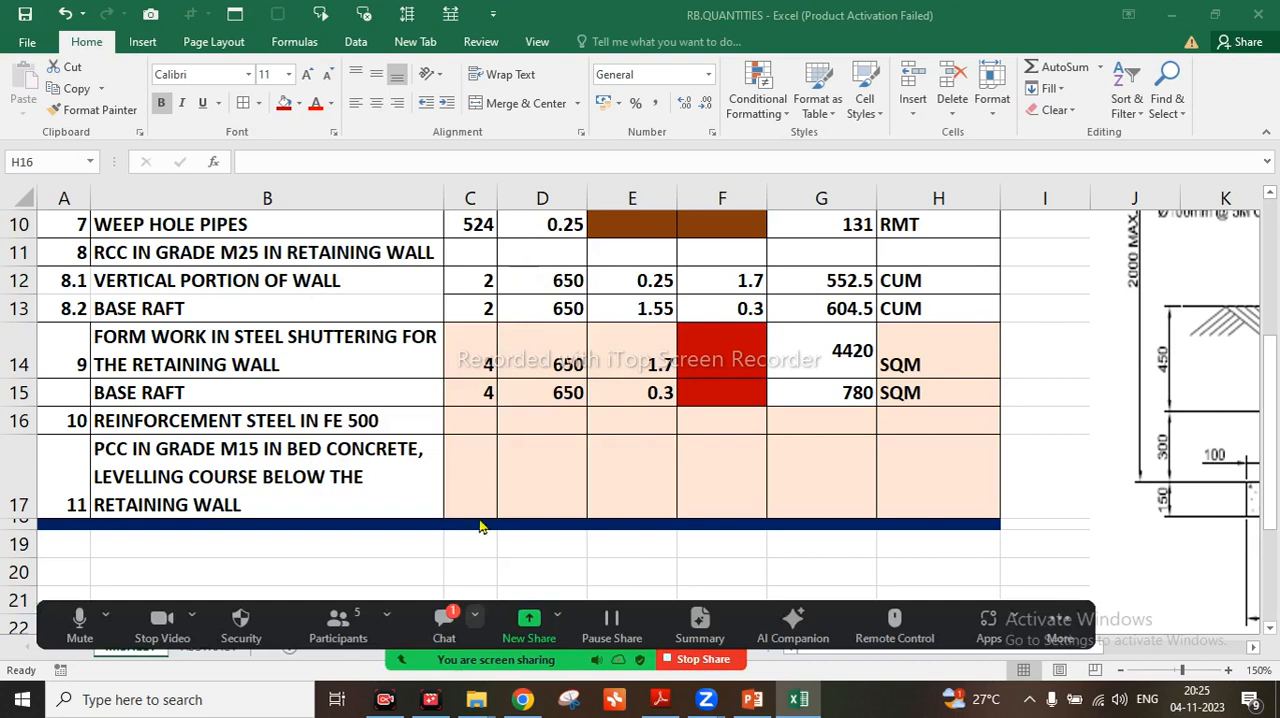
{"action": "left_click", "coordinate": [443, 627]}
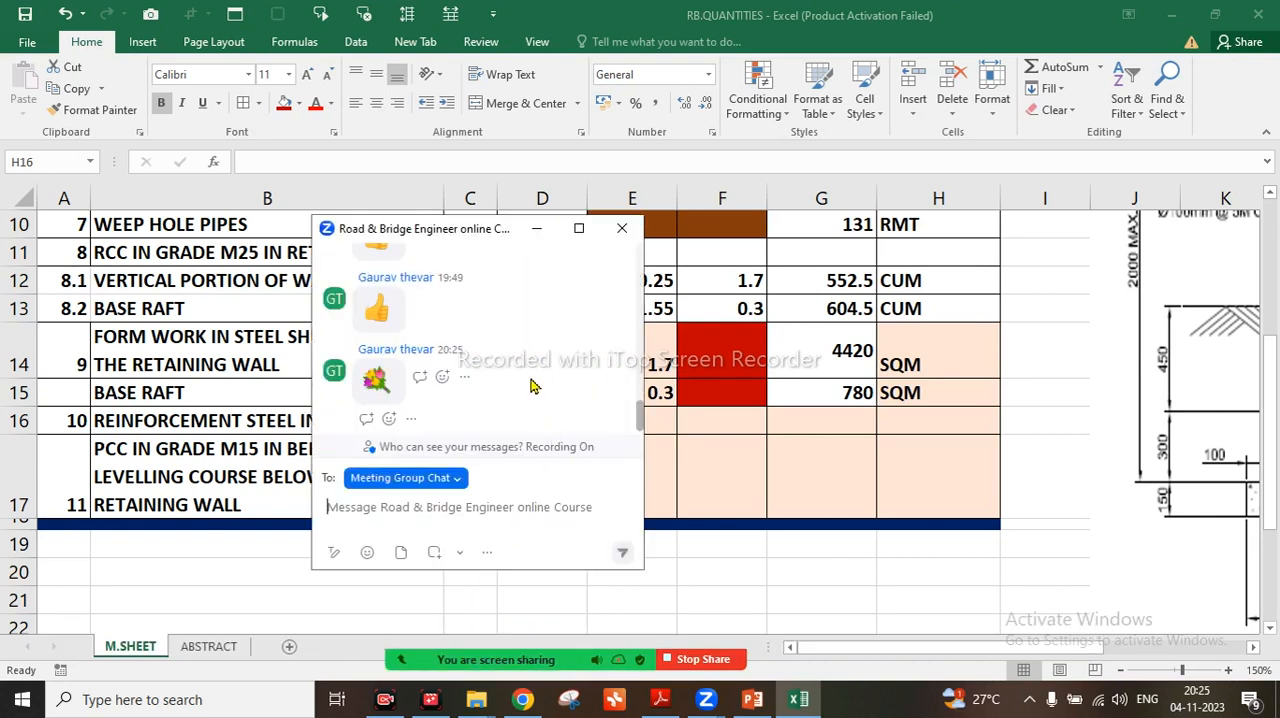
{"action": "scroll", "coordinate": [533, 385], "scroll_direction": "up", "scroll_amount": 3}
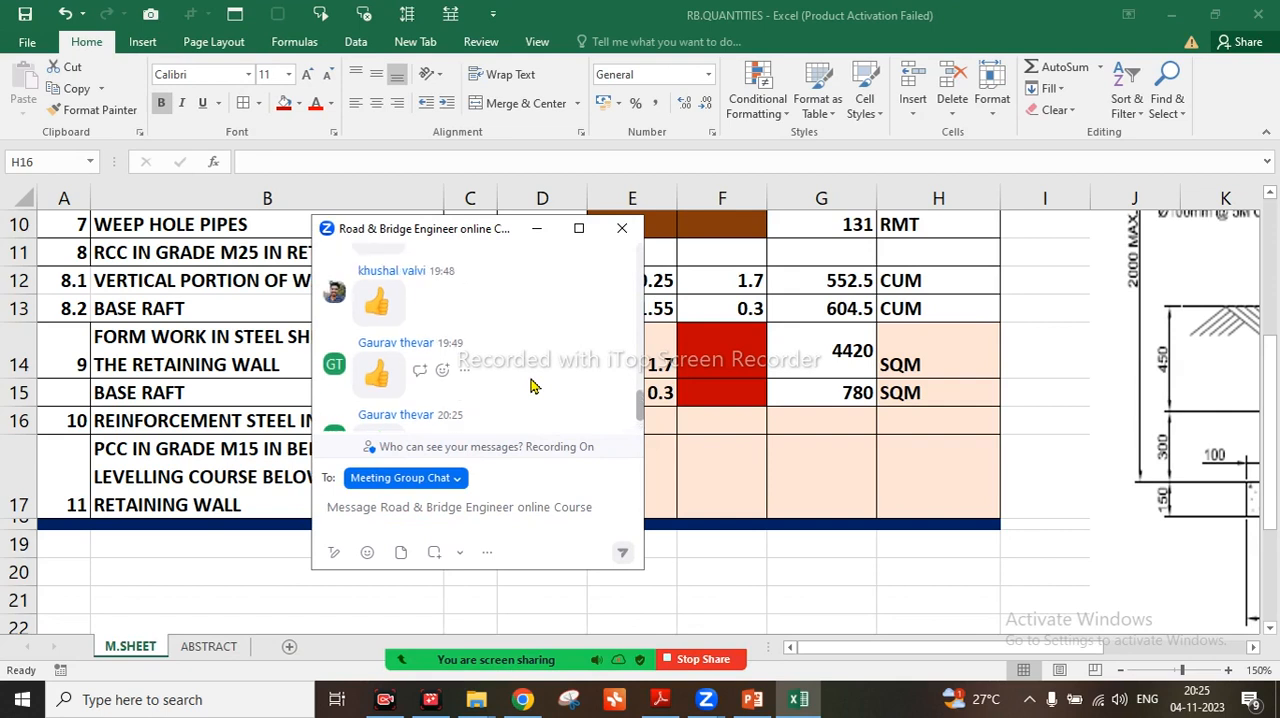
{"action": "scroll", "coordinate": [533, 385], "scroll_direction": "up", "scroll_amount": 2}
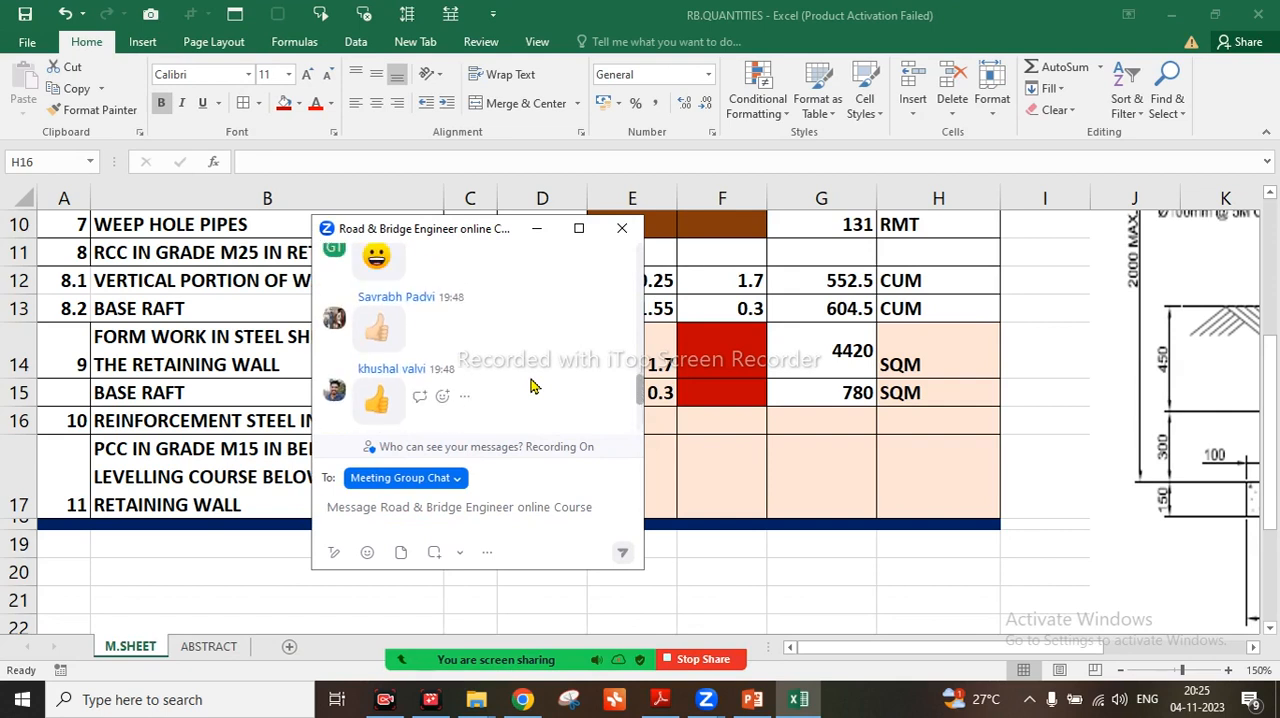
{"action": "scroll", "coordinate": [533, 385], "scroll_direction": "down", "scroll_amount": 2}
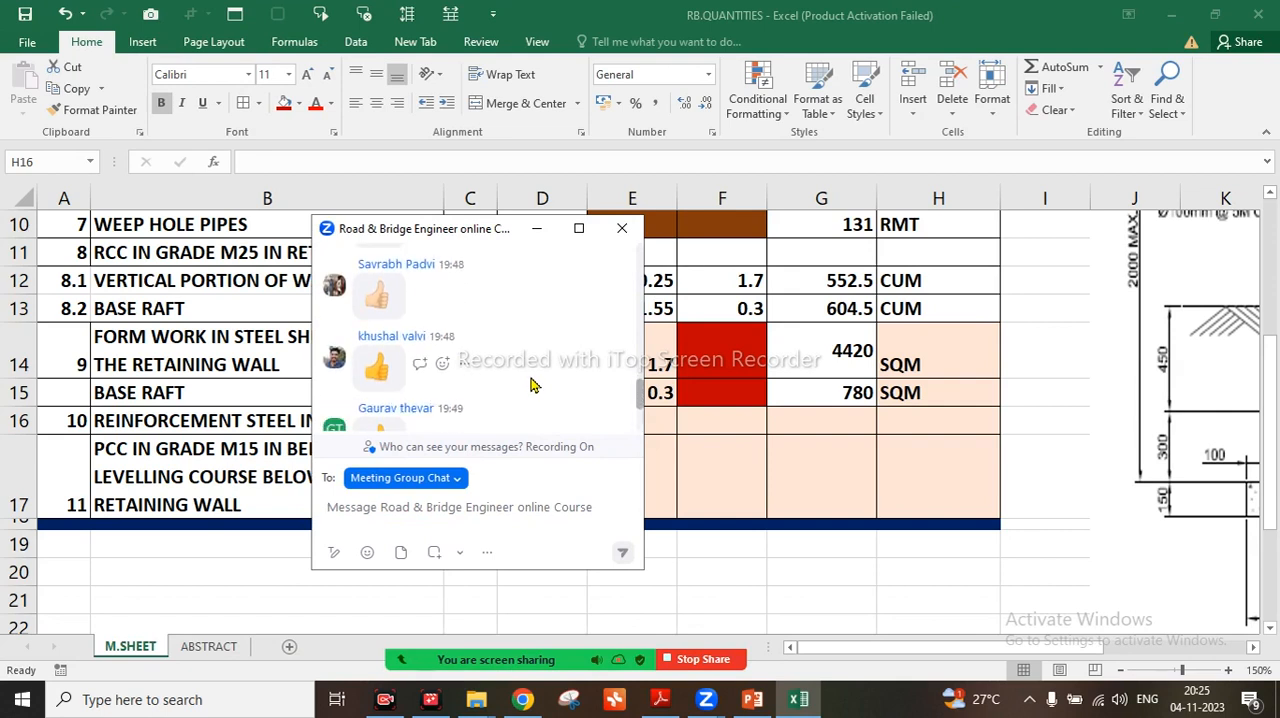
Switch to the 02-Typical Cross Sections PDF in Adobe Reader and share its window in the Zoom meeting instead of the workbook
{"action": "left_click", "coordinate": [659, 702]}
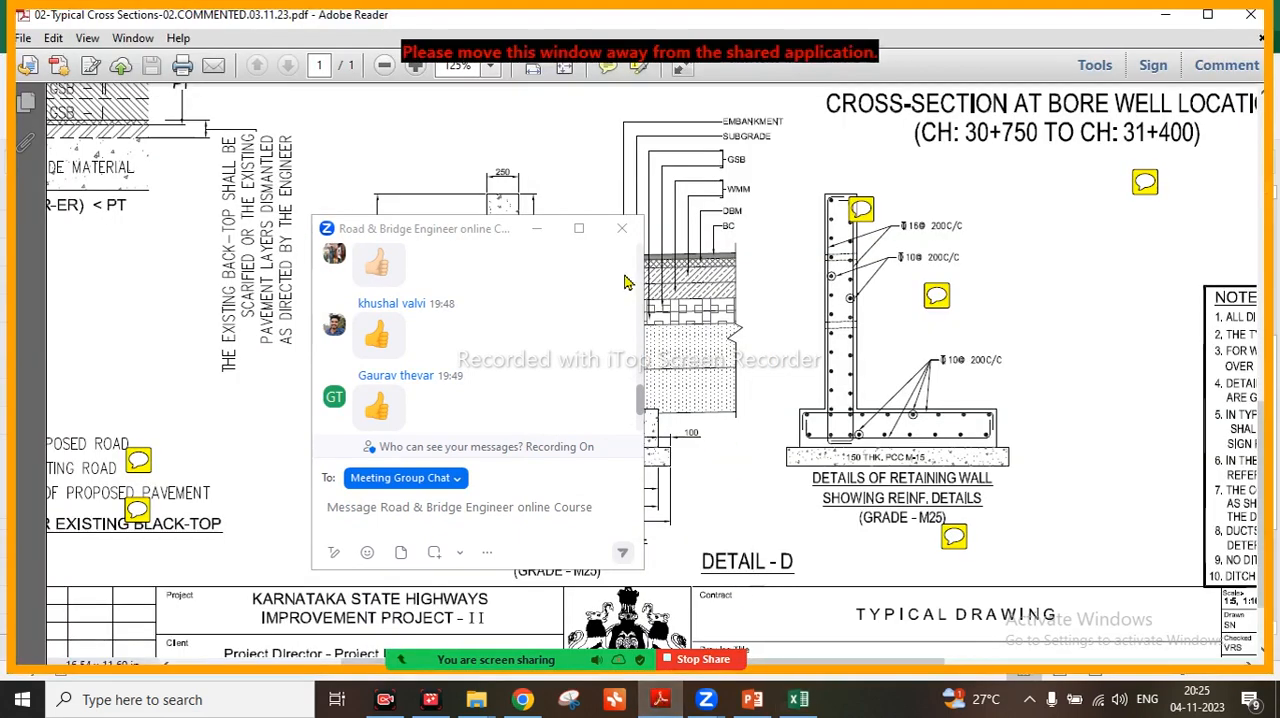
{"action": "left_click", "coordinate": [536, 229]}
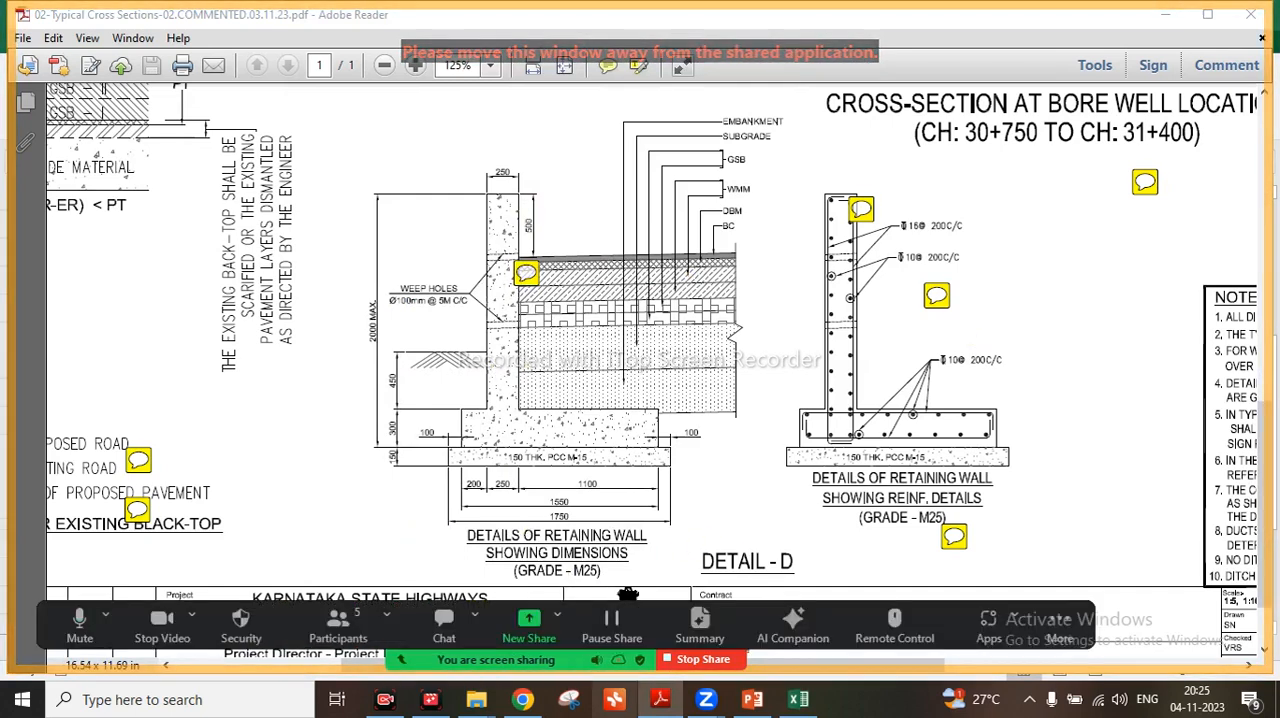
{"action": "left_click", "coordinate": [720, 666]}
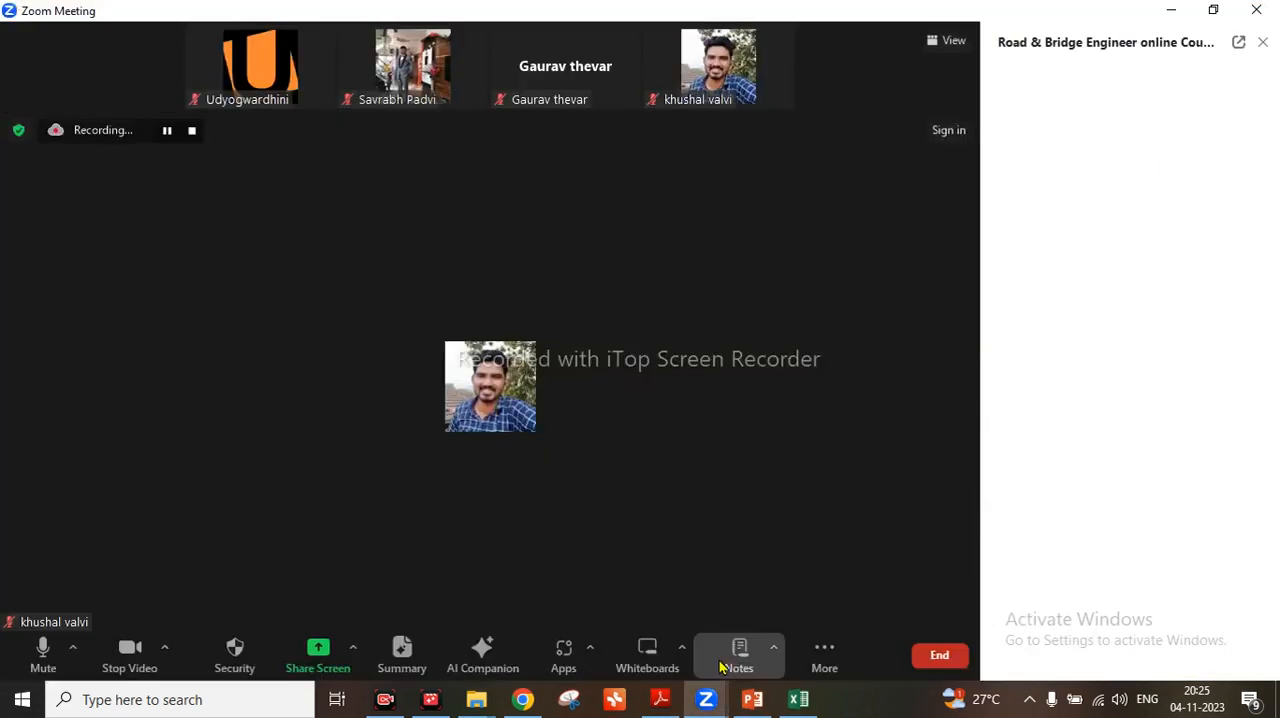
{"action": "left_click", "coordinate": [315, 640]}
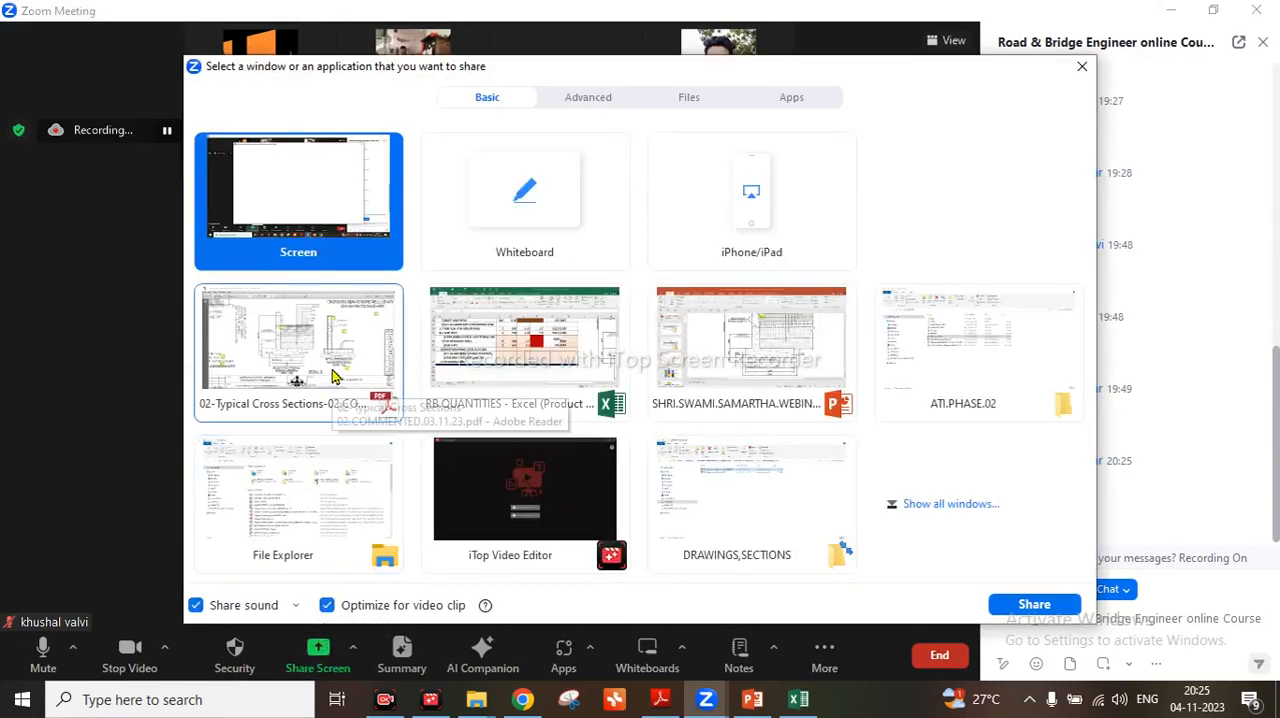
{"action": "left_click", "coordinate": [336, 398]}
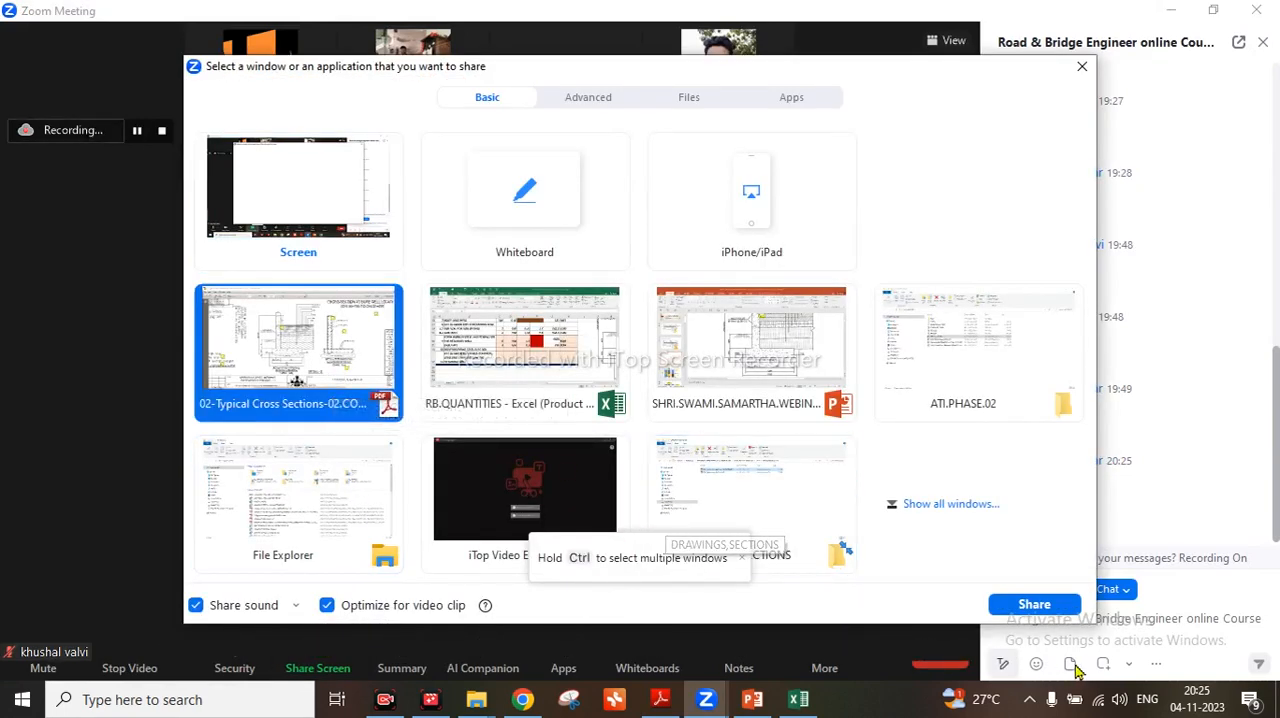
{"action": "left_click", "coordinate": [1057, 606]}
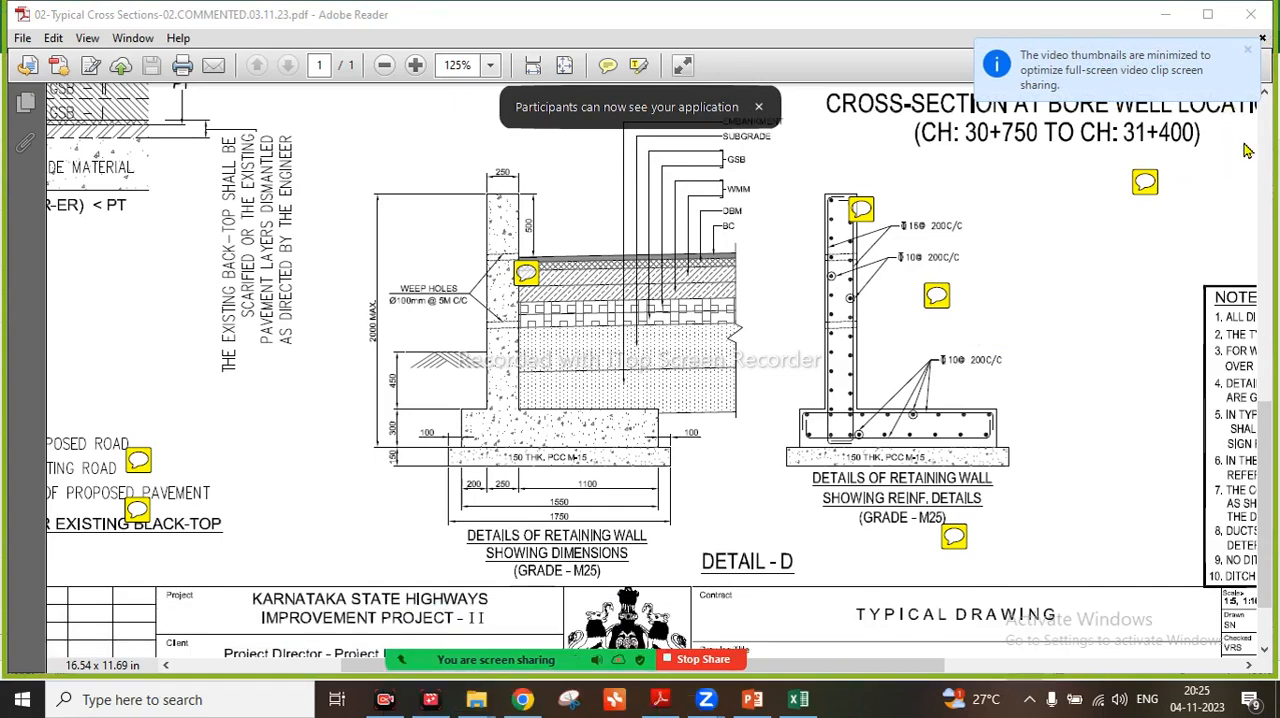
Examine the retaining wall dimension and reinforcement details of Detail-D in the drawing
{"action": "left_click", "coordinate": [1266, 95]}
{"action": "left_click", "coordinate": [1266, 95]}
{"action": "left_click", "coordinate": [1266, 95]}
{"action": "left_click", "coordinate": [1266, 95]}
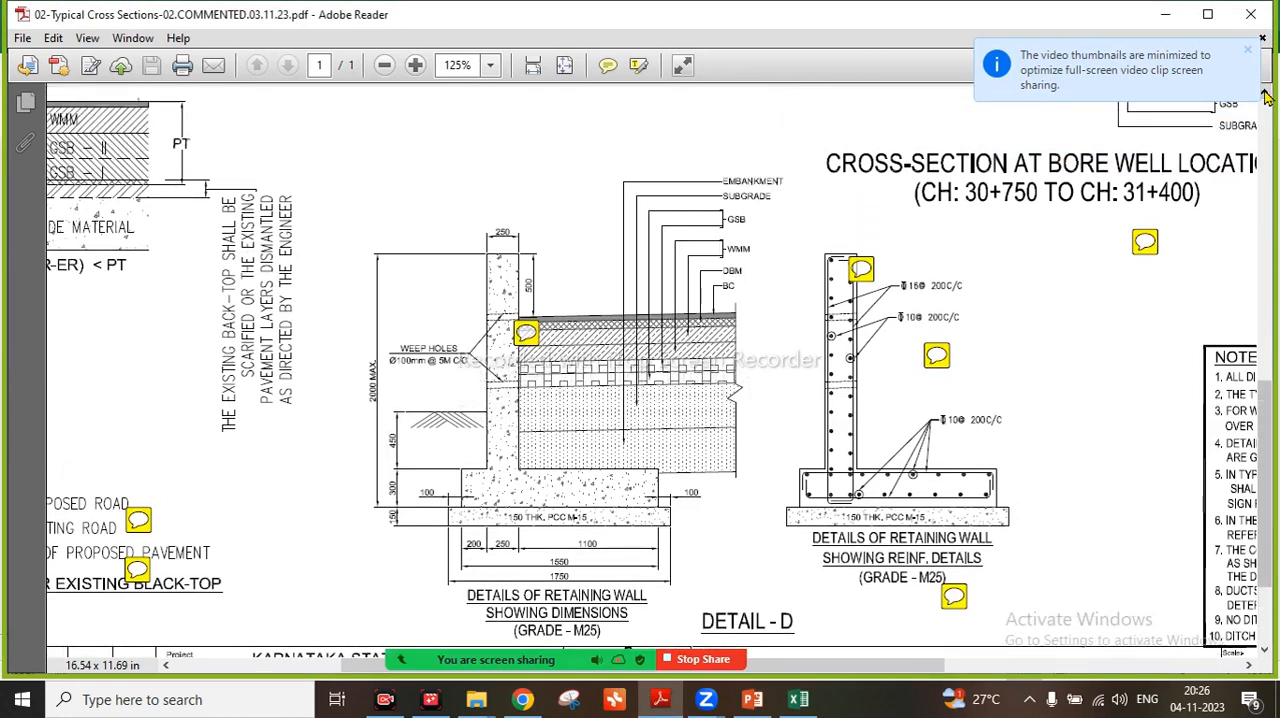
Examine the reinforcement details of the retaining wall and the bore well location cross-section in the drawing at 200% zoom
{"action": "left_click", "coordinate": [1266, 95]}
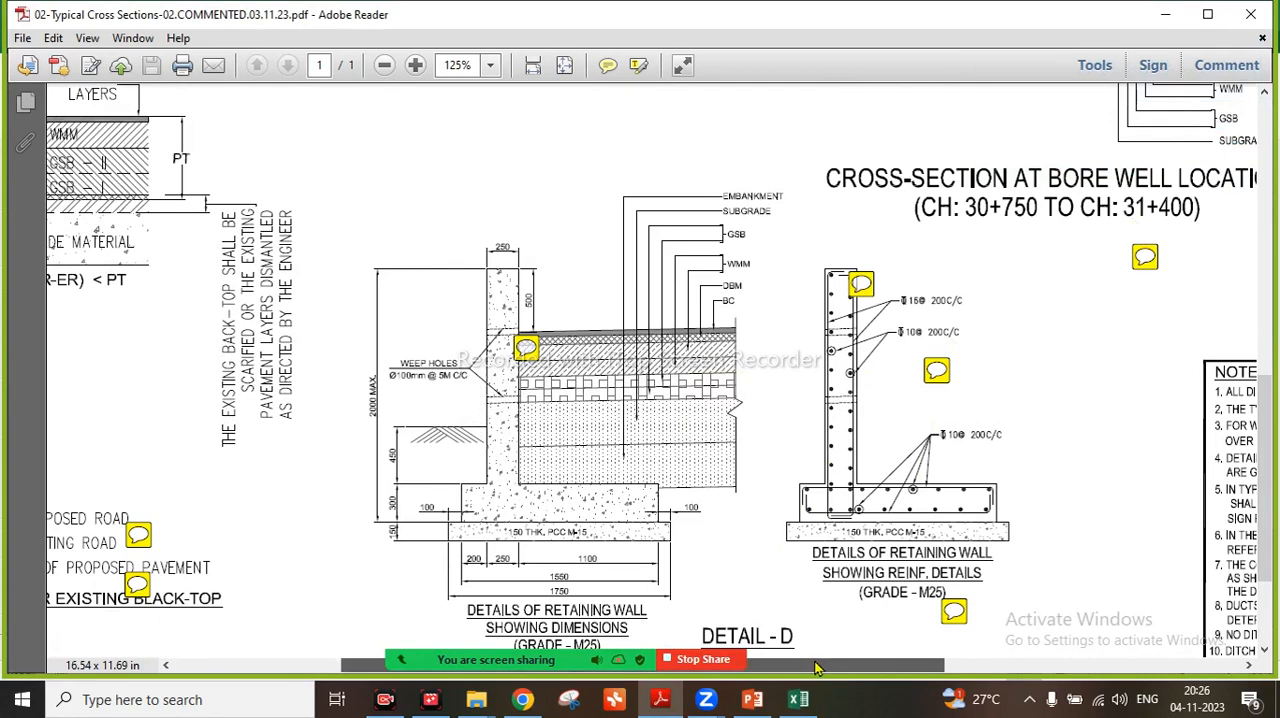
{"action": "left_click_drag", "start_coordinate": [808, 668], "coordinate": [978, 668]}
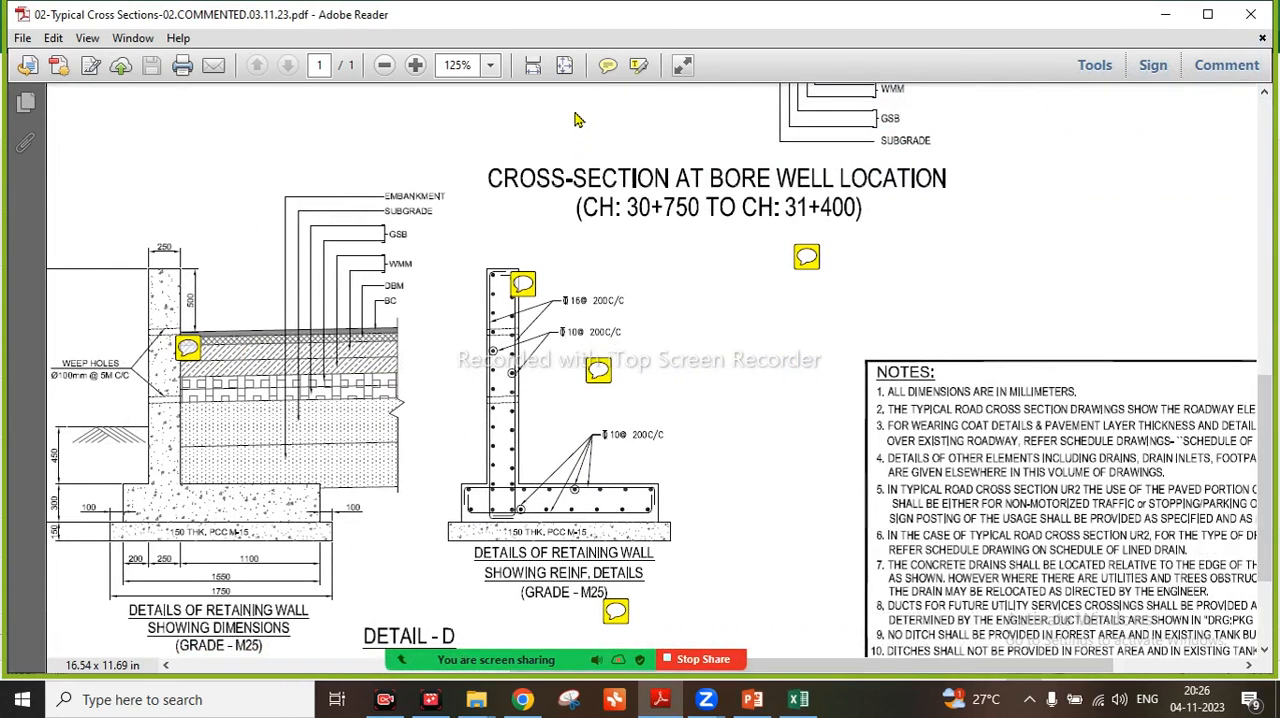
{"action": "left_click", "coordinate": [492, 67]}
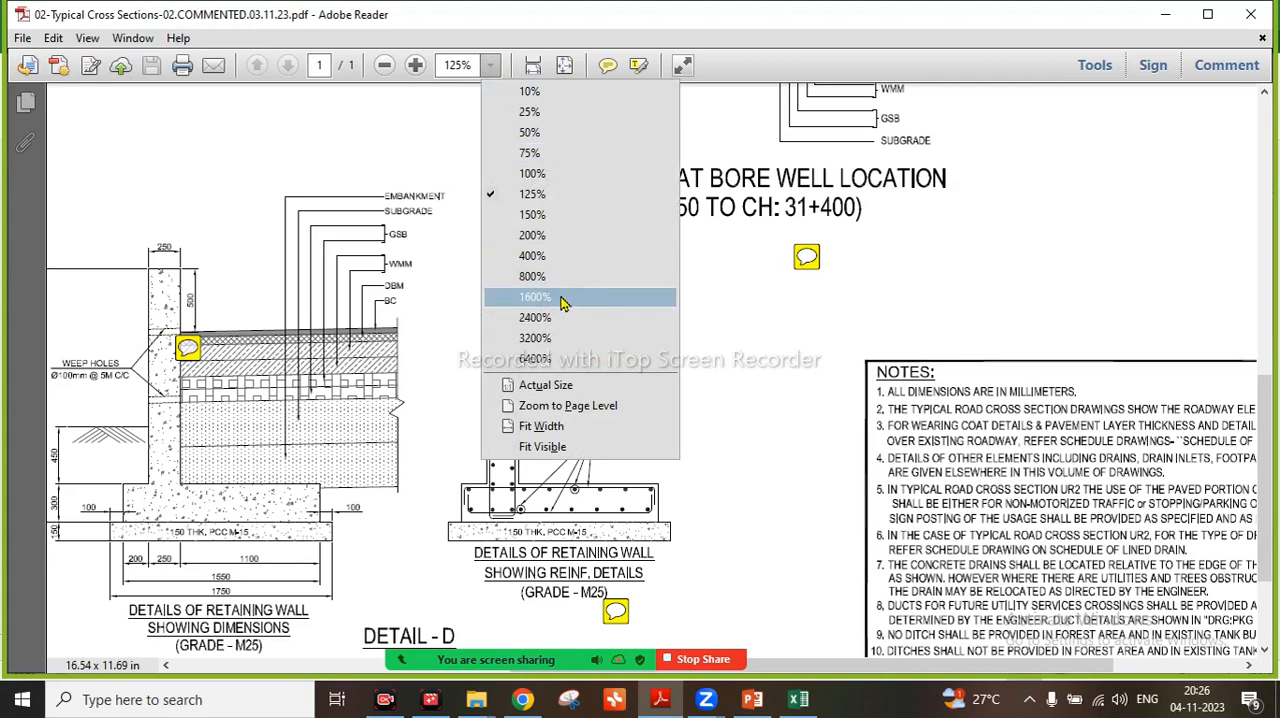
{"action": "left_click", "coordinate": [558, 236]}
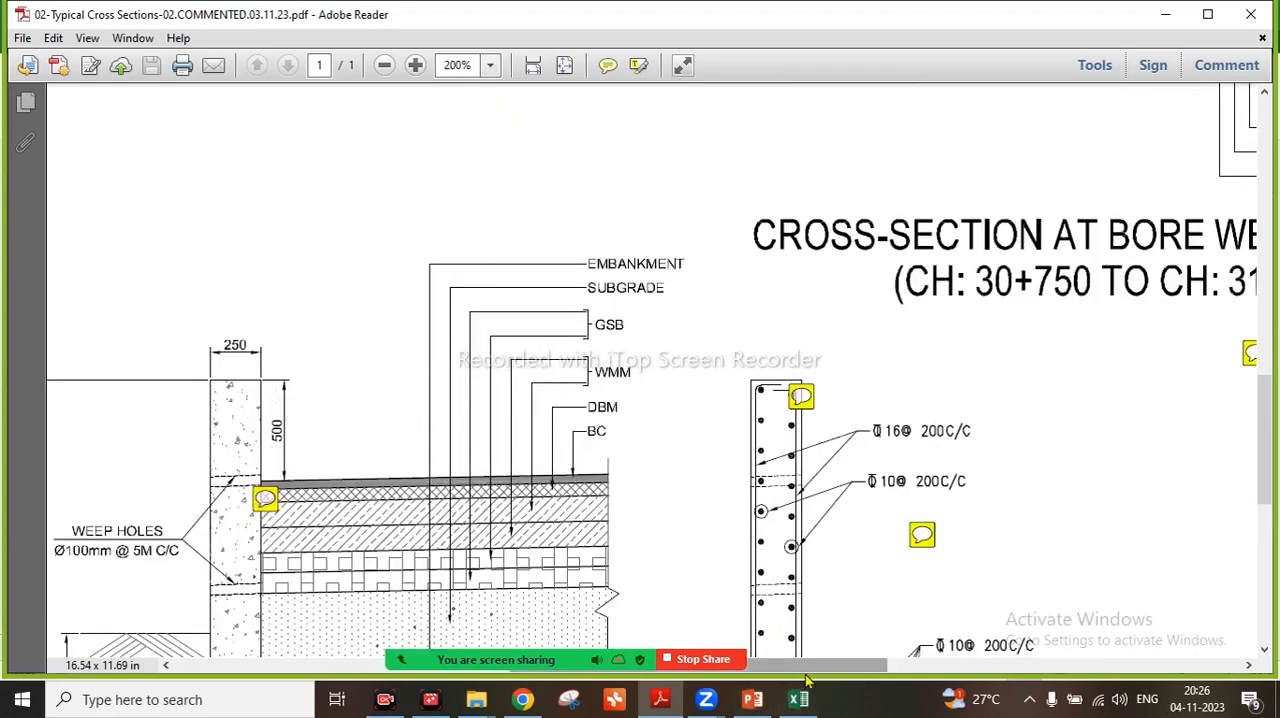
{"action": "left_click_drag", "start_coordinate": [809, 667], "coordinate": [960, 668]}
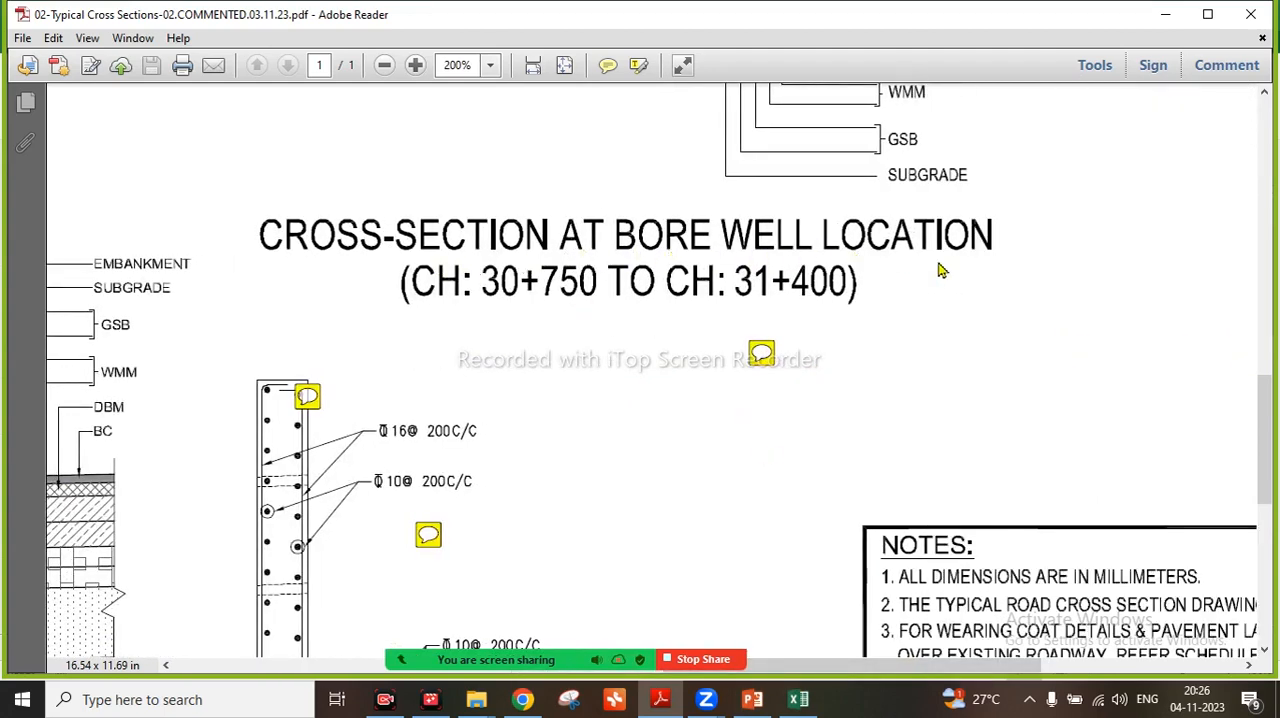
{"action": "scroll", "coordinate": [940, 270], "scroll_direction": "up", "scroll_amount": 3}
{"action": "scroll", "coordinate": [952, 265], "scroll_direction": "up", "scroll_amount": 4}
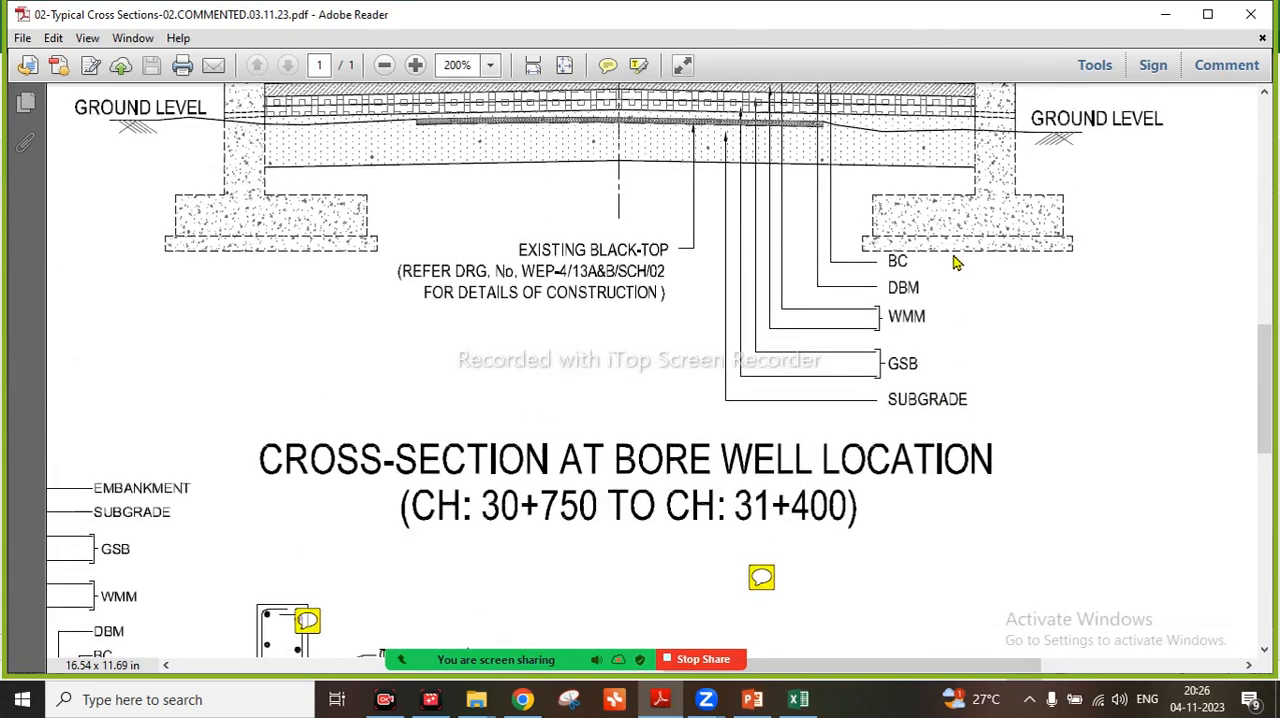
{"action": "scroll", "coordinate": [955, 263], "scroll_direction": "up", "scroll_amount": 1}
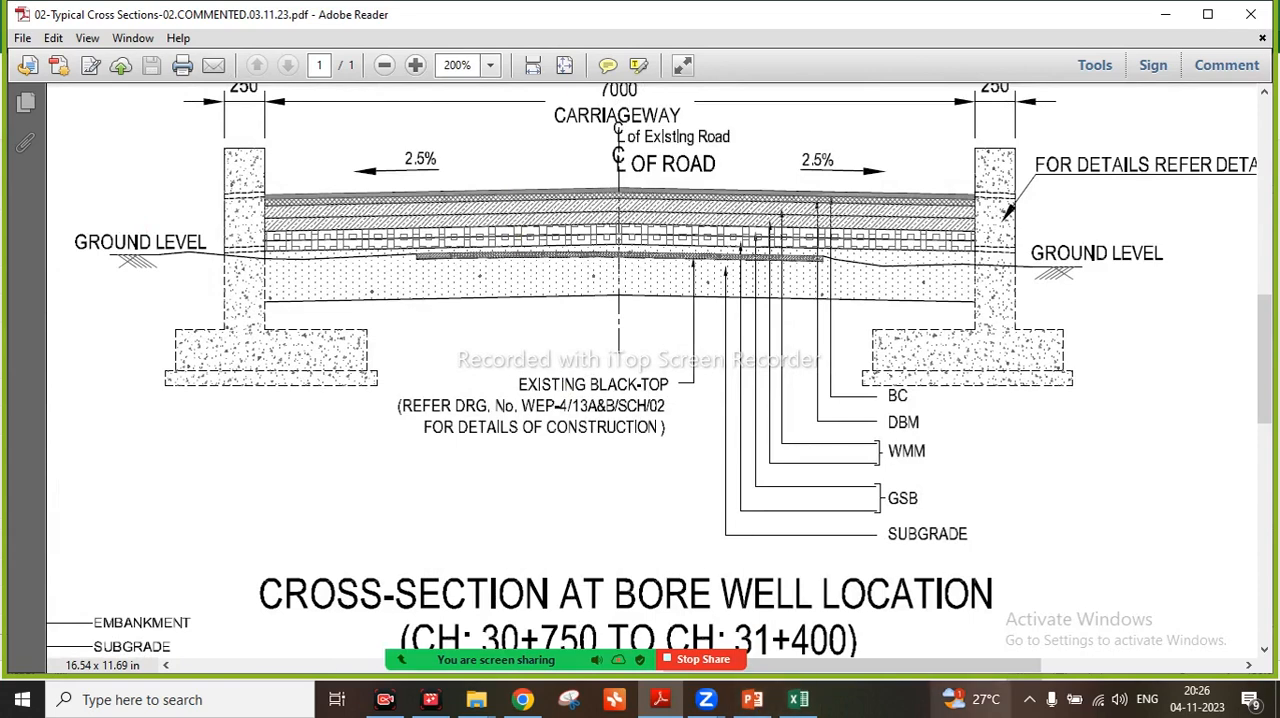
{"action": "scroll", "coordinate": [958, 370], "scroll_direction": "down", "scroll_amount": 1}
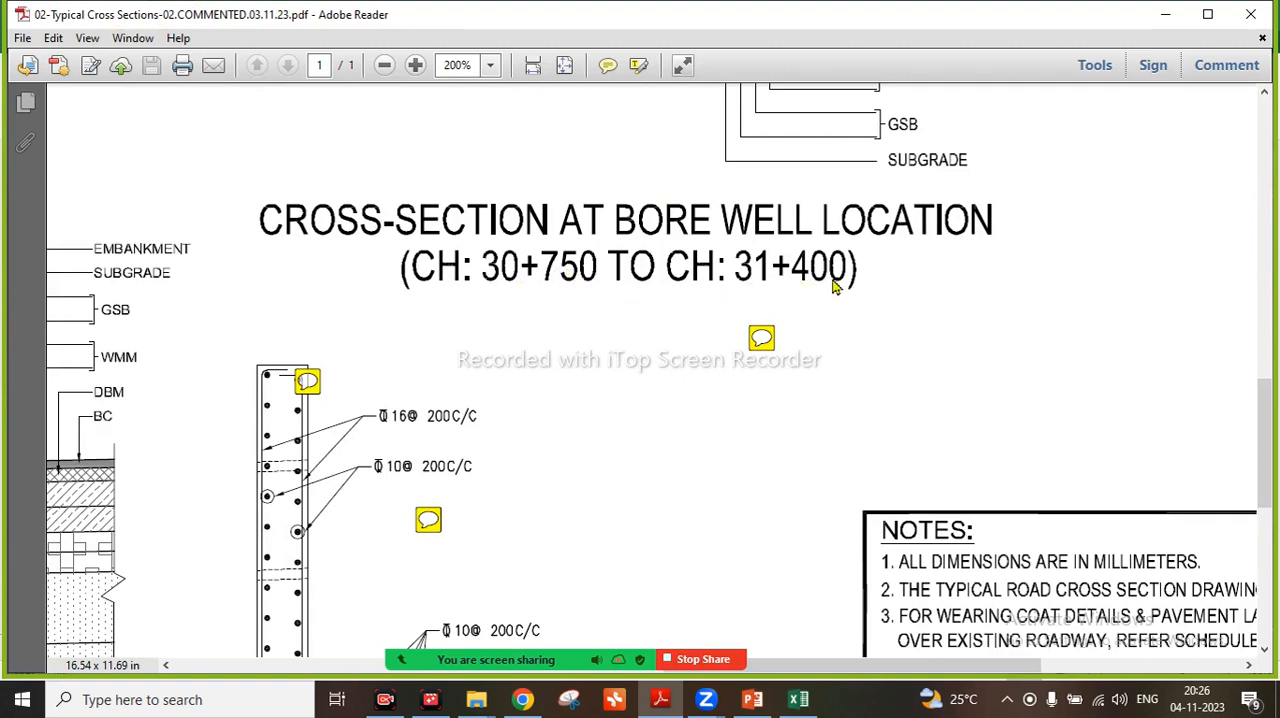
{"action": "mouse_move", "coordinate": [761, 338]}
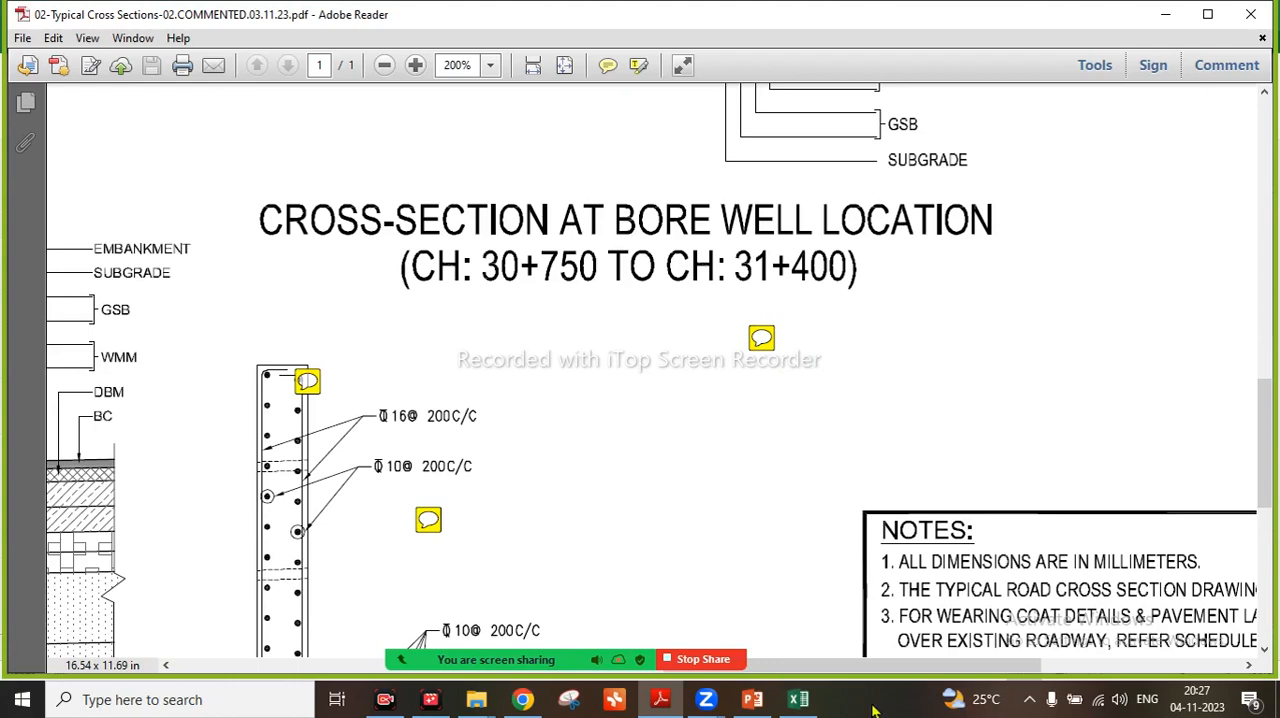
Switch back to the RB.QUANTITIES workbook in Excel and check the newest message in the Zoom meeting chat
{"action": "left_click", "coordinate": [798, 699]}
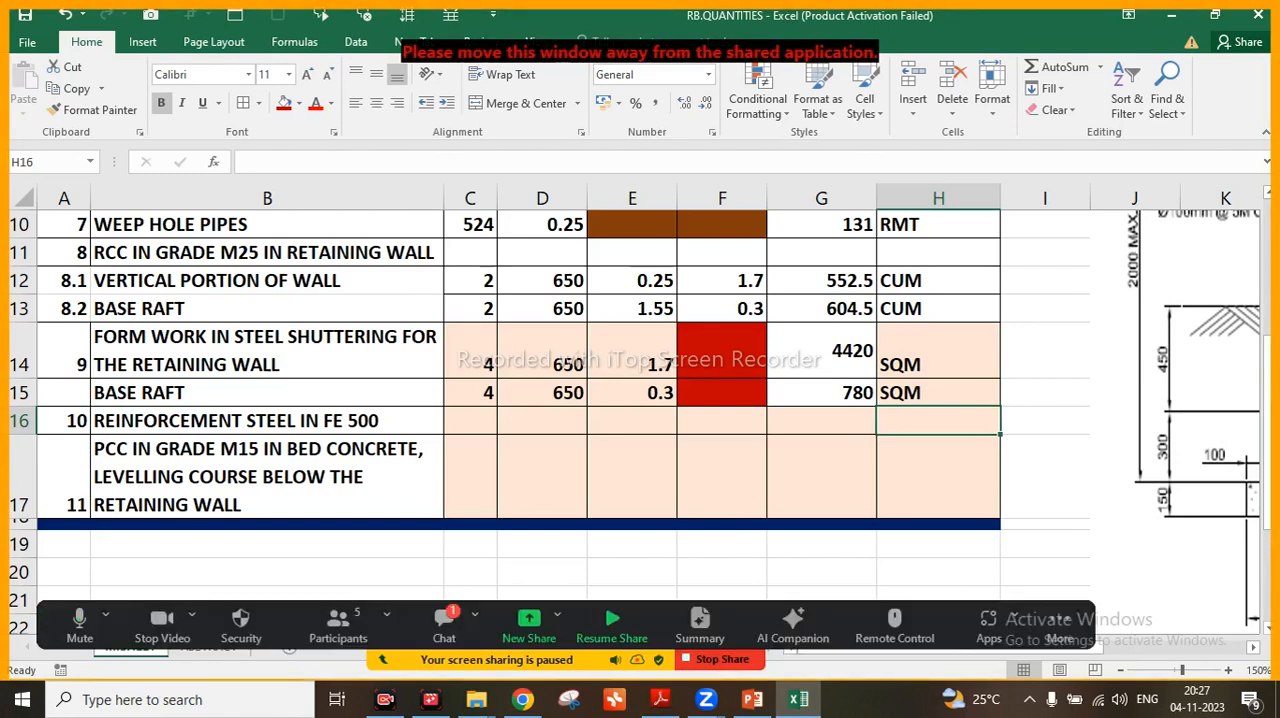
{"action": "left_click", "coordinate": [452, 625]}
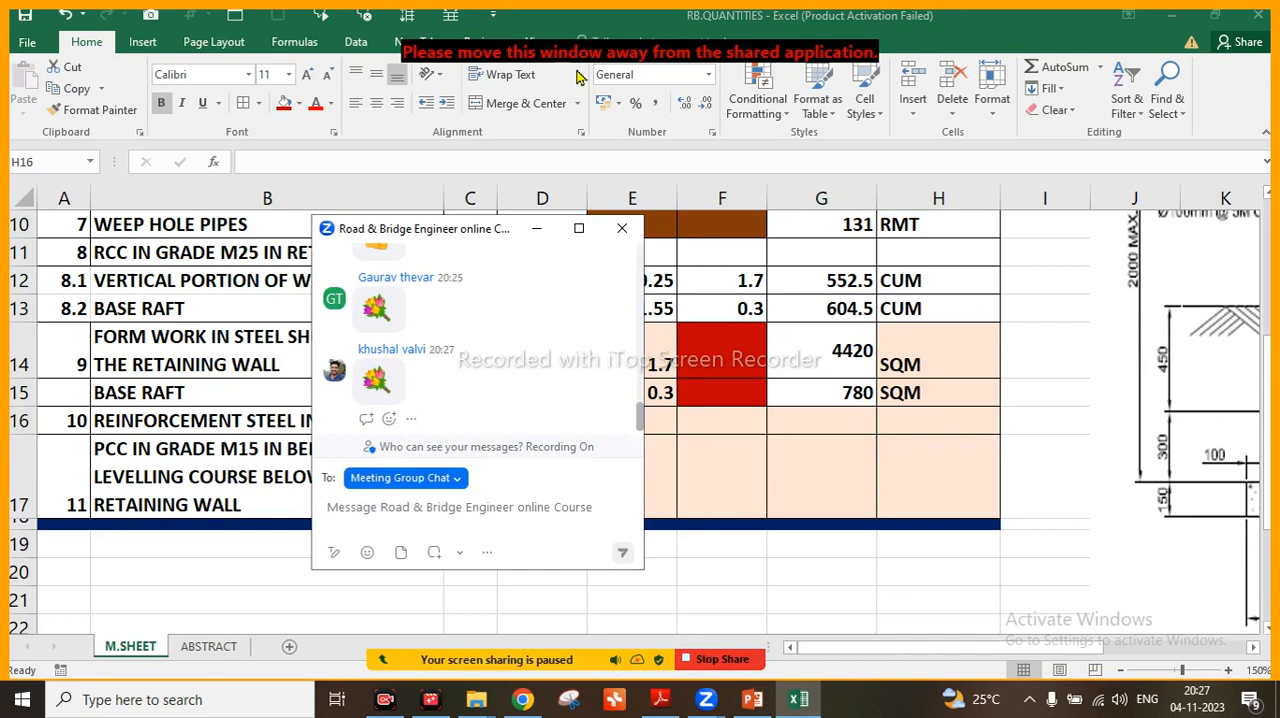
{"action": "left_click", "coordinate": [535, 230]}
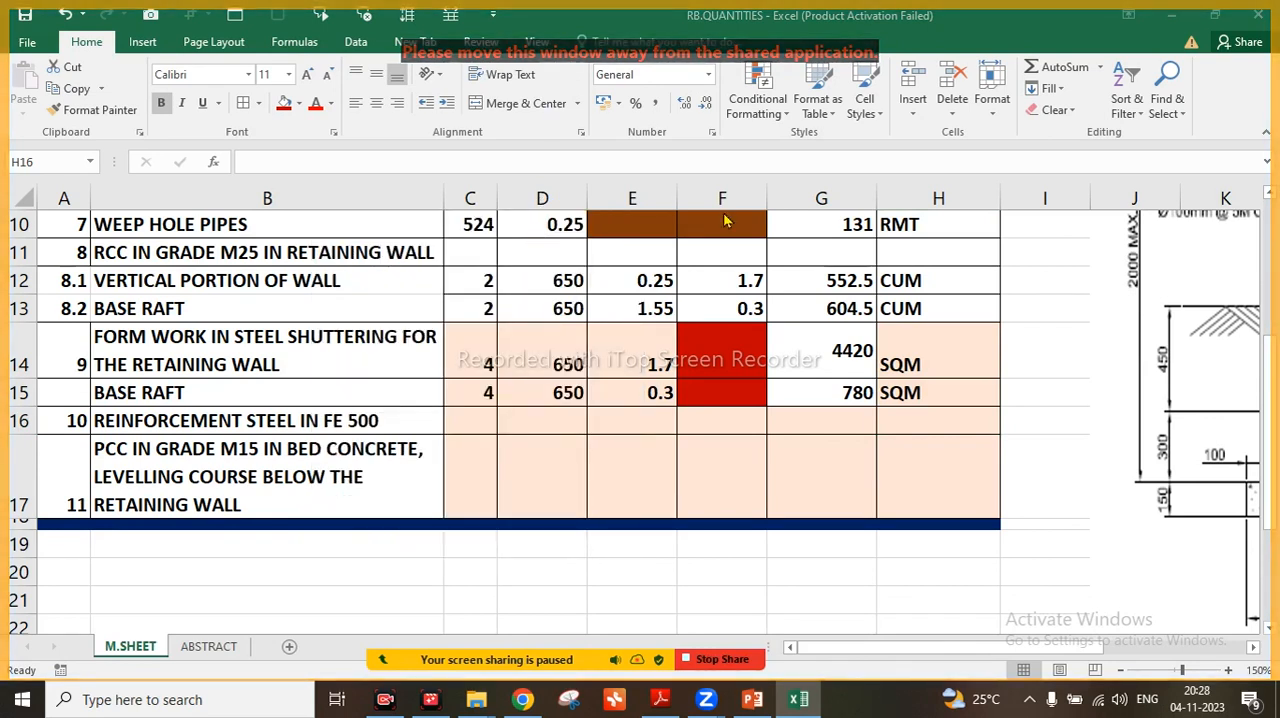